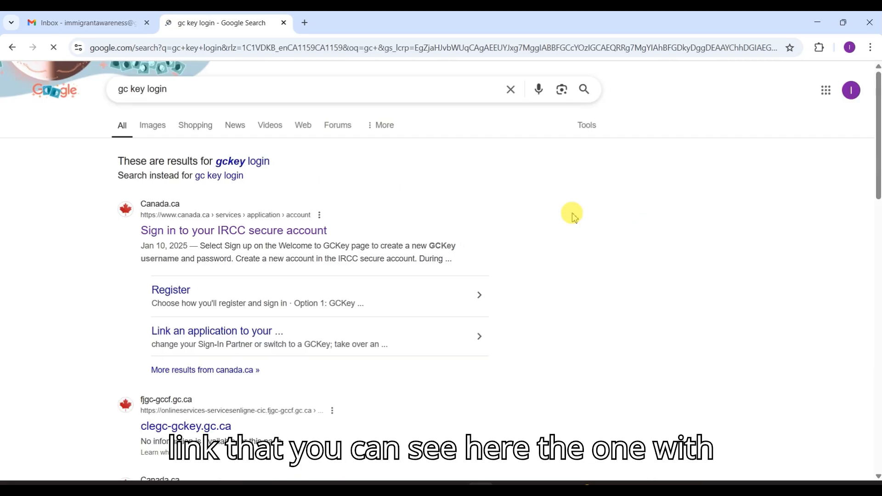
Step: From the 'gc key login' search results, open Canada.ca's 'Sign in – IRCC secure account' page
{"action": "mouse_move", "coordinate": [118, 202]}
{"action": "left_mouse_down"}
{"action": "mouse_move", "coordinate": [173, 206]}
{"action": "mouse_move", "coordinate": [152, 229]}
{"action": "left_mouse_up"}
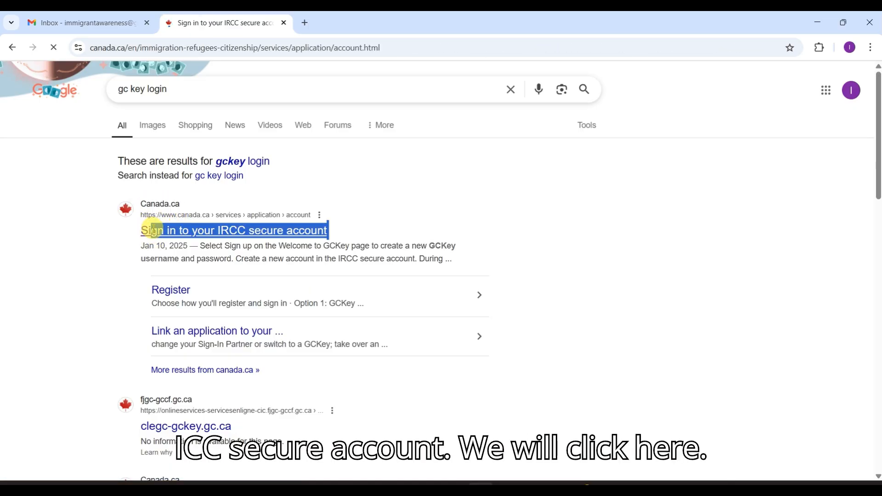
{"action": "scroll", "coordinate": [154, 228], "scroll_direction": "down", "scroll_amount": 8}
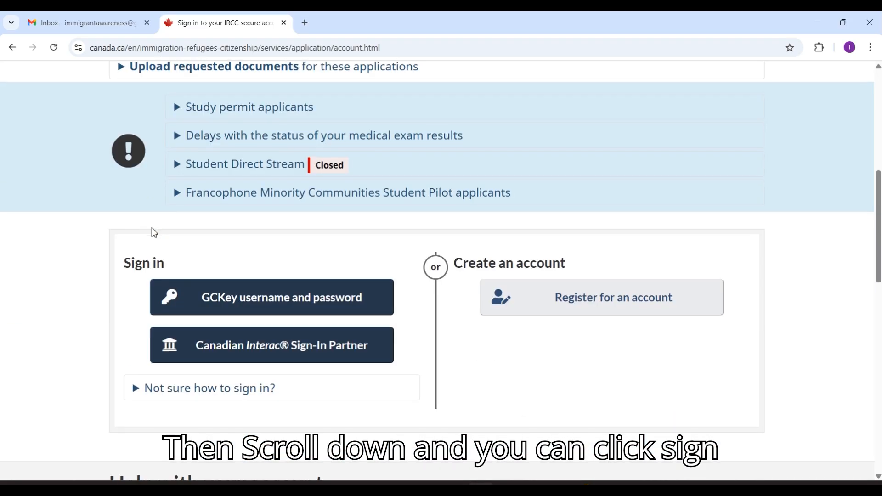
Step: Review the sign-in and account-creation options, then choose GCKey username and password sign-in
{"action": "left_click_drag", "start_coordinate": [132, 240], "coordinate": [185, 254]}
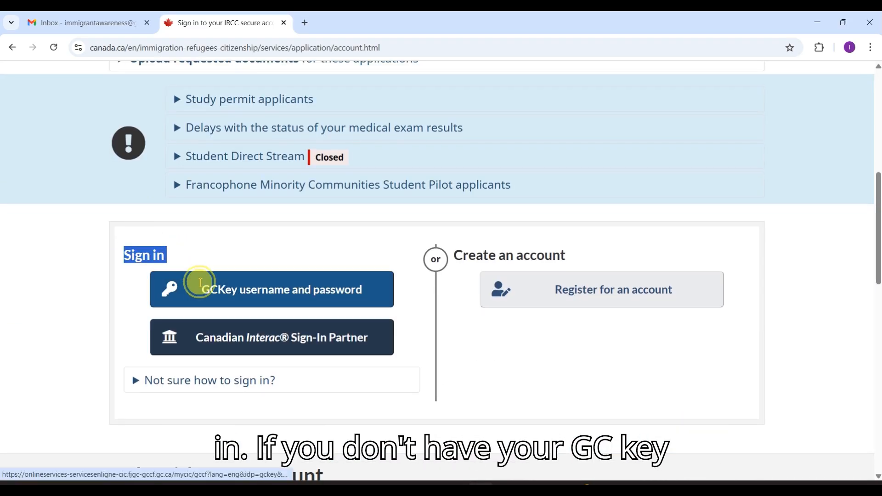
{"action": "double_click", "coordinate": [467, 254]}
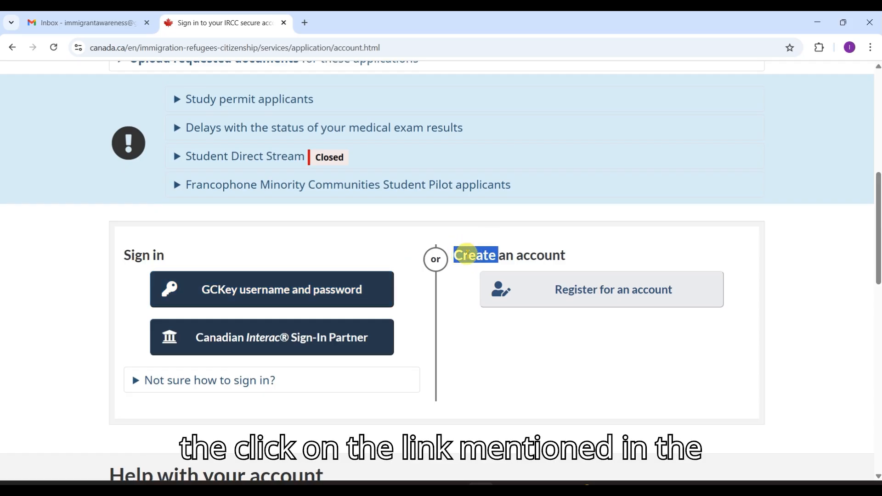
{"action": "left_click_drag", "start_coordinate": [467, 254], "coordinate": [601, 272]}
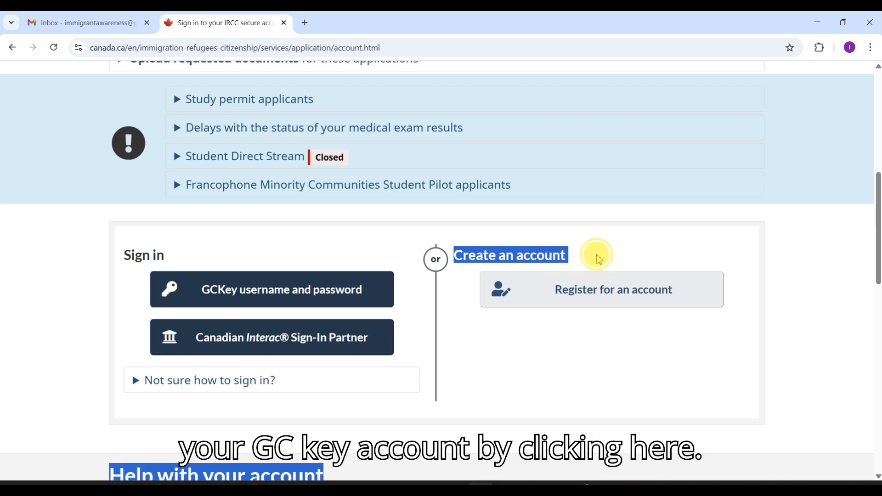
{"action": "left_click", "coordinate": [599, 259]}
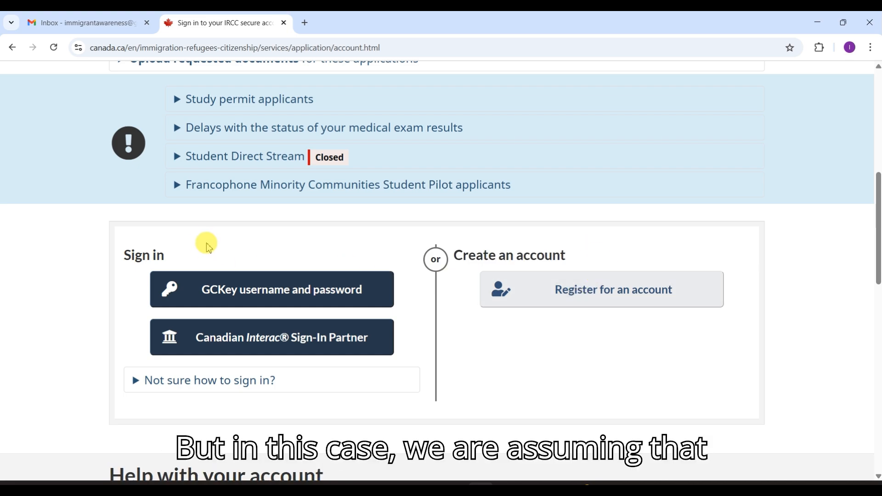
{"action": "left_click_drag", "start_coordinate": [167, 256], "coordinate": [120, 261]}
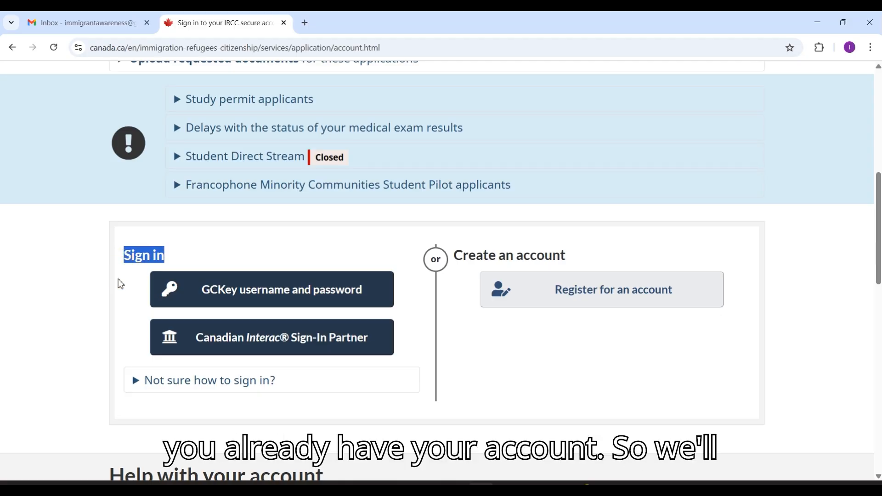
{"action": "left_click", "coordinate": [237, 296]}
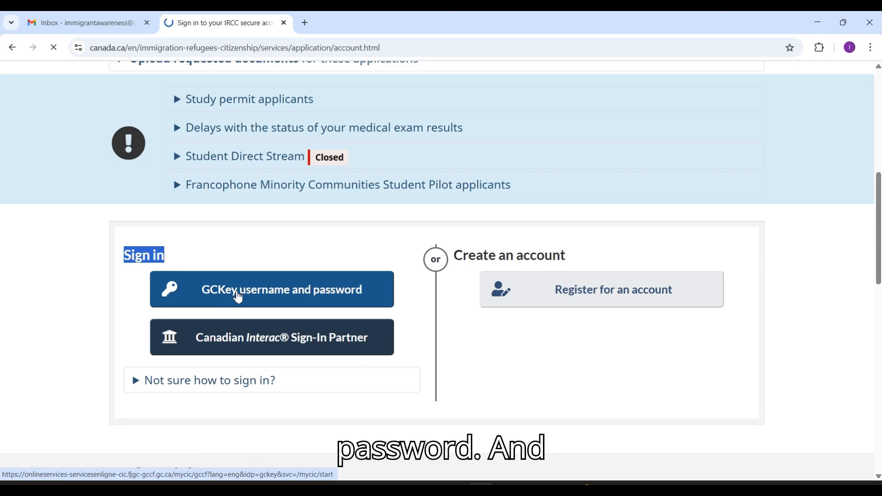
{"action": "left_click", "coordinate": [238, 294]}
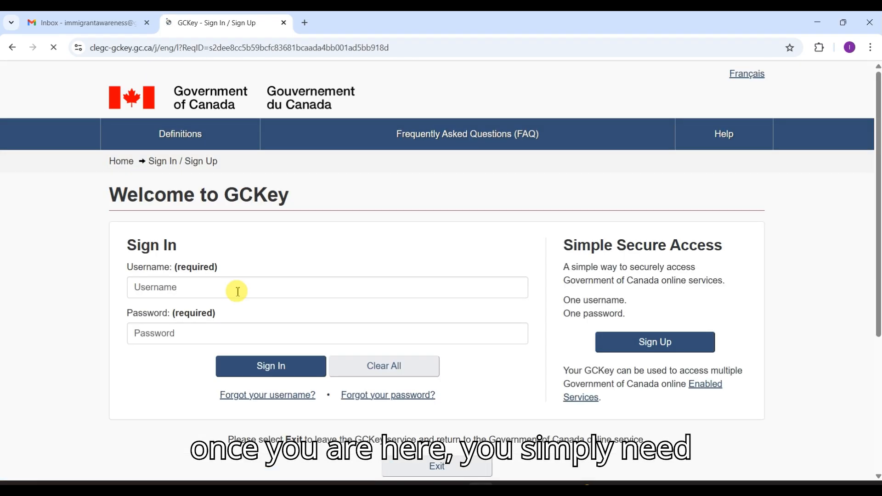
Step: Enter the account username and password on the GCKey page and sign in
{"action": "left_click", "coordinate": [237, 289]}
{"action": "type", "text": "Imm"}
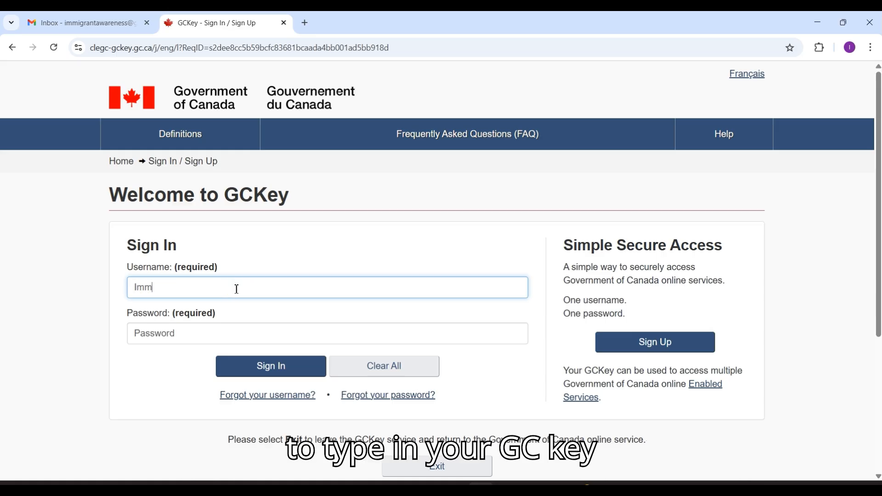
{"action": "type", "text": "igrantawareness2025"}
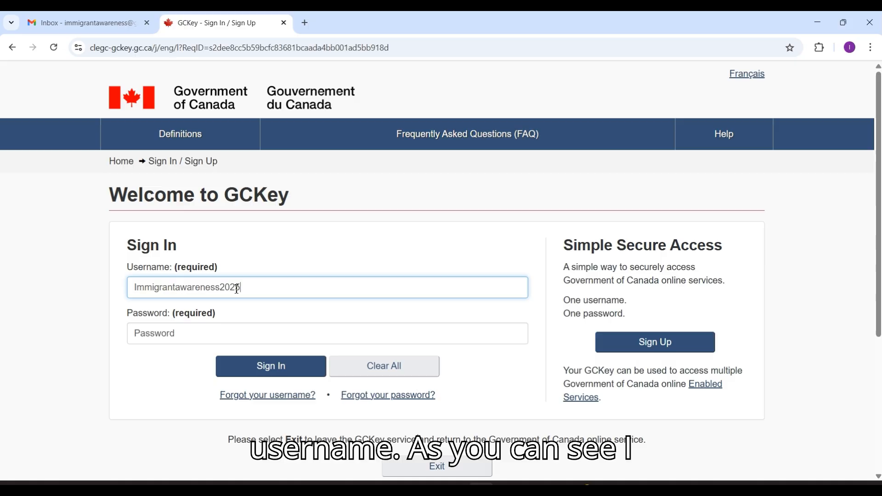
{"action": "key", "text": "Tab"}
{"action": "type", "text": "•"}
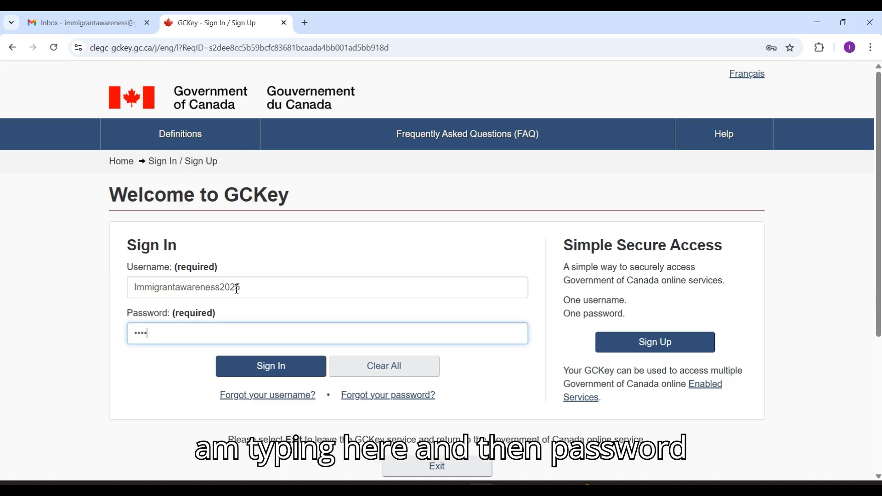
{"action": "type", "text": "••"}
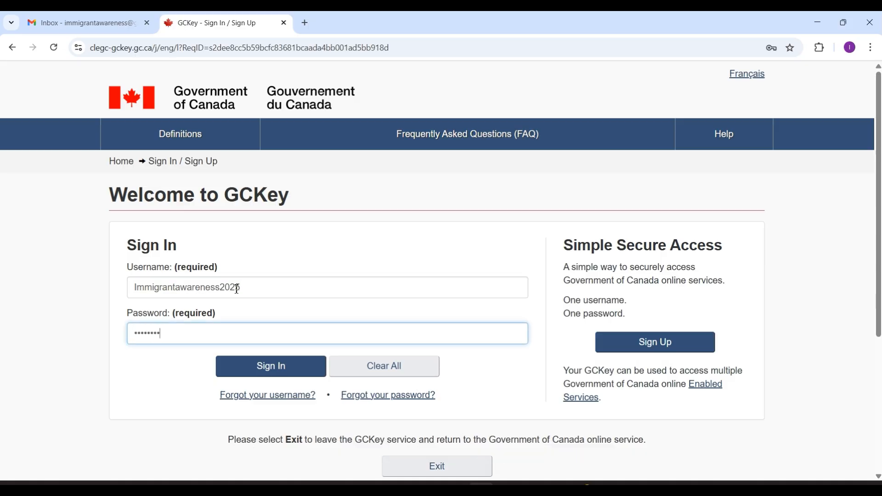
{"action": "left_click", "coordinate": [272, 367]}
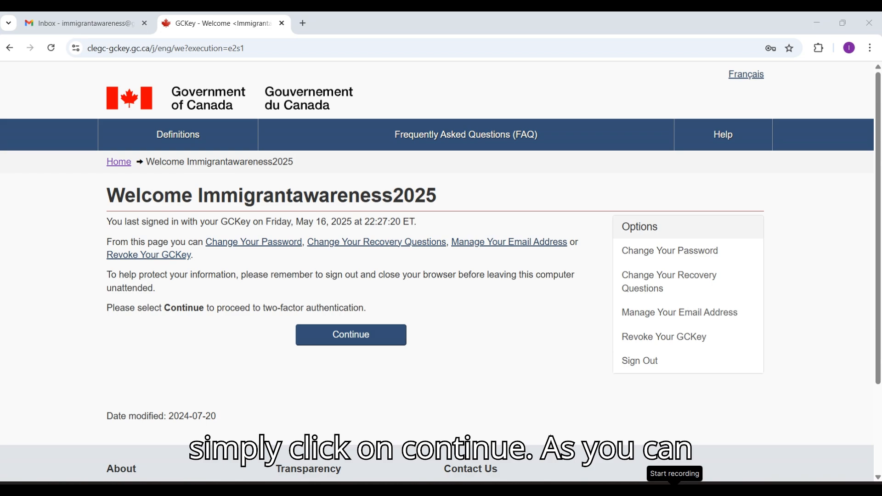
Step: Continue to the Two-Factor authentication page and note where the passcode email was sent
{"action": "left_click", "coordinate": [346, 338]}
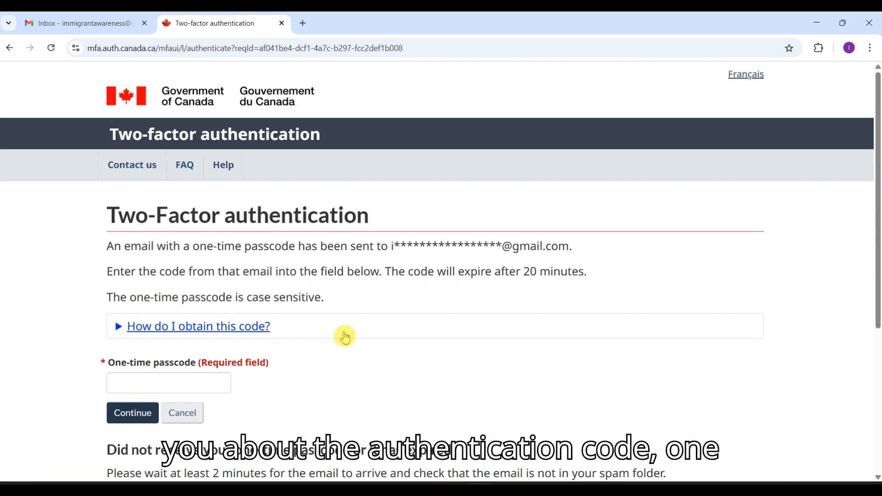
{"action": "scroll", "coordinate": [346, 339], "scroll_direction": "down", "scroll_amount": 1}
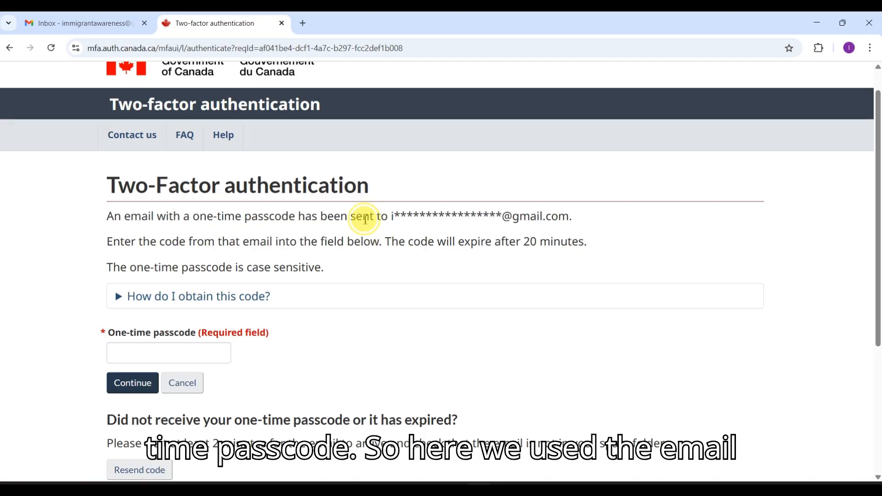
{"action": "left_click_drag", "start_coordinate": [363, 220], "coordinate": [537, 224]}
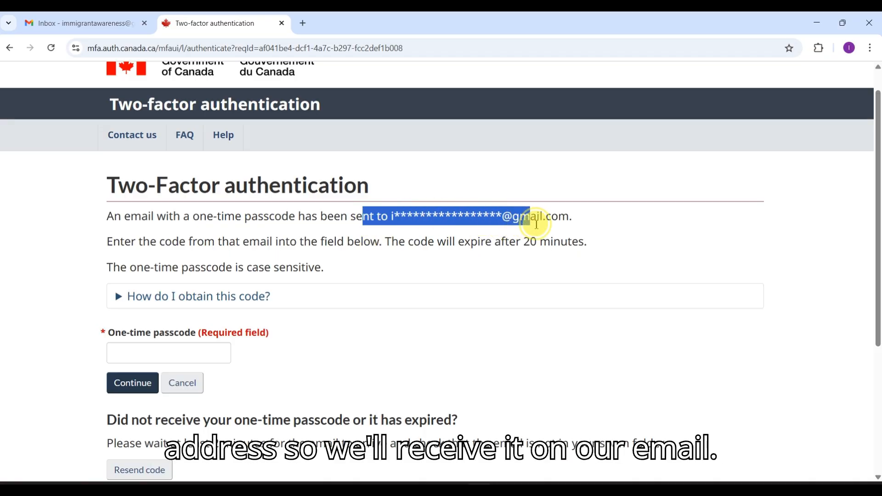
{"action": "left_click_drag", "start_coordinate": [118, 183], "coordinate": [281, 182]}
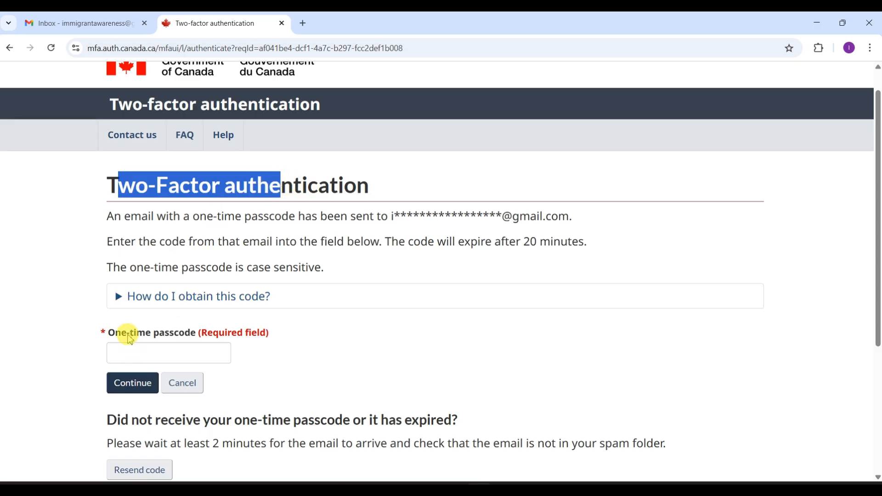
Step: Copy the one-time passcode from the newest GCKey Sign-In email in Gmail and return to the passcode page
{"action": "left_click", "coordinate": [95, 22]}
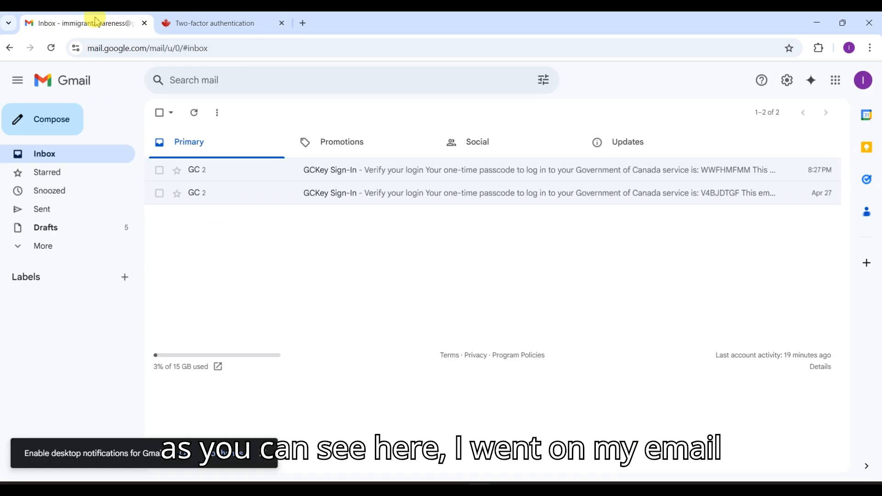
{"action": "left_click", "coordinate": [268, 179]}
{"action": "scroll", "coordinate": [607, 358], "scroll_direction": "down", "scroll_amount": 4}
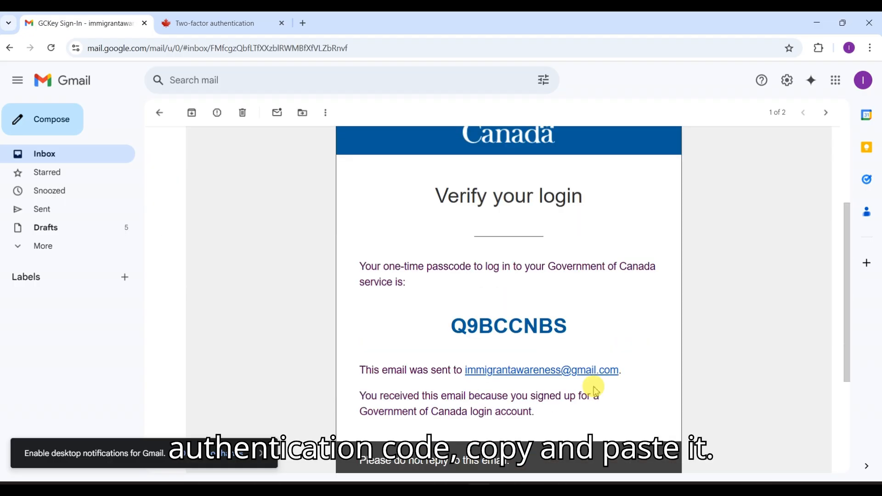
{"action": "scroll", "coordinate": [596, 391], "scroll_direction": "down", "scroll_amount": 1}
{"action": "double_click", "coordinate": [544, 316]}
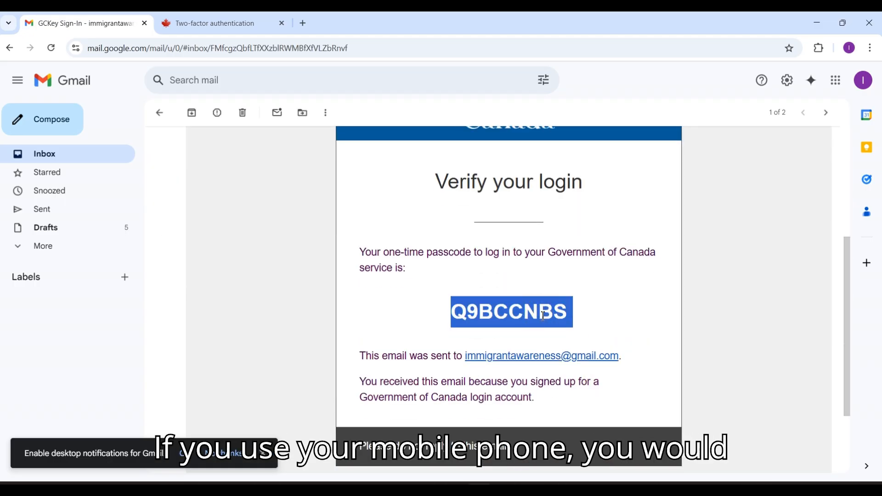
{"action": "left_click", "coordinate": [244, 18]}
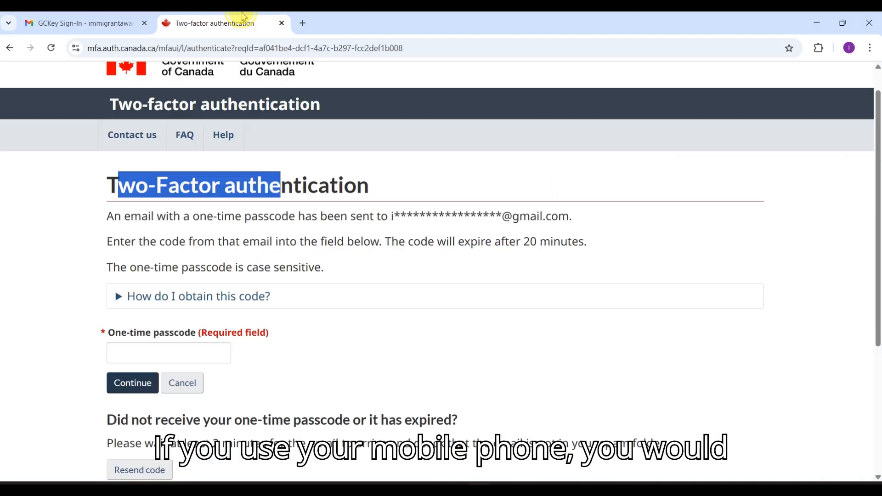
{"action": "left_click", "coordinate": [160, 349]}
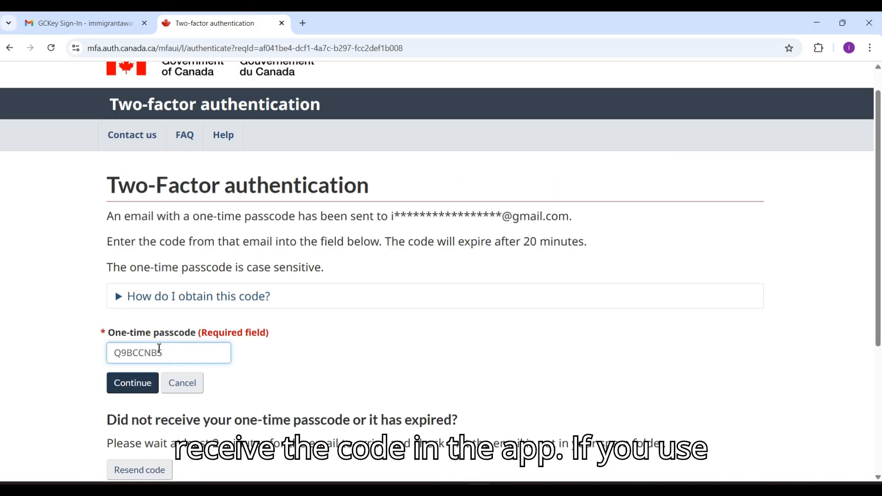
Step: Submit the emailed one-time passcode and continue past the Authentication success page
{"action": "scroll", "coordinate": [84, 307], "scroll_direction": "down", "scroll_amount": 2}
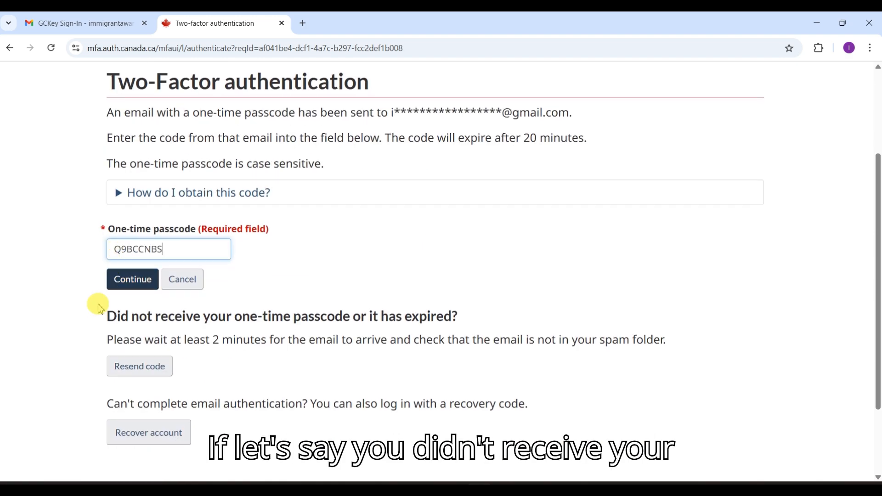
{"action": "left_click_drag", "start_coordinate": [118, 317], "coordinate": [348, 317]}
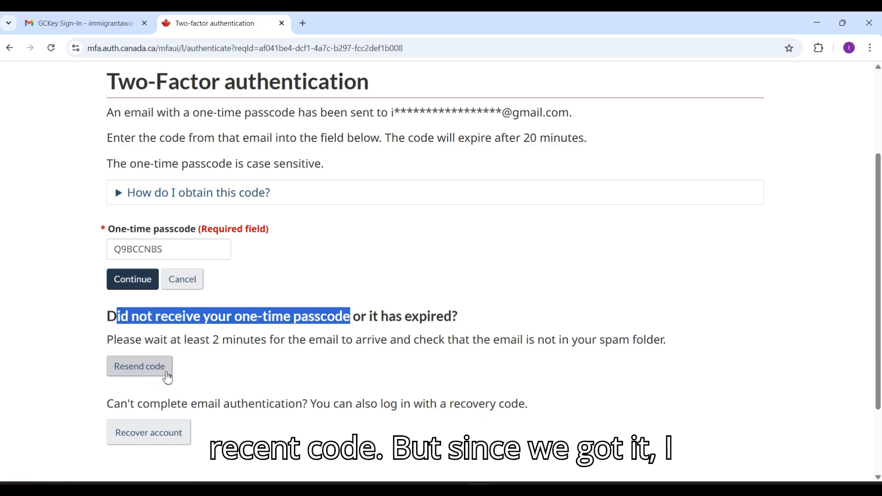
{"action": "left_click", "coordinate": [145, 281]}
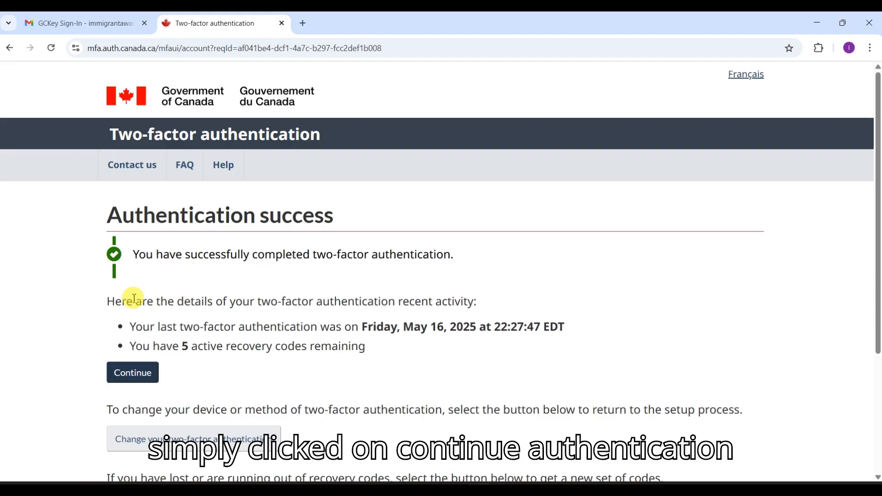
{"action": "scroll", "coordinate": [131, 301], "scroll_direction": "down", "scroll_amount": 1}
{"action": "left_click", "coordinate": [152, 357]}
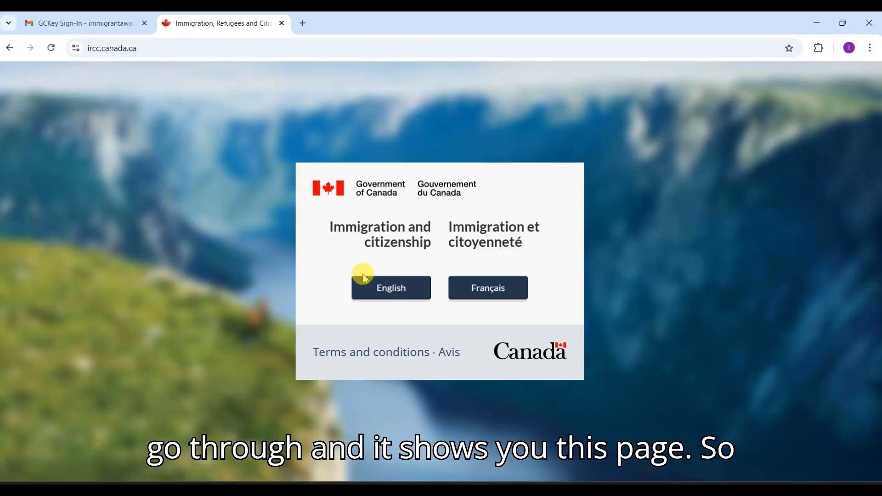
Step: Choose English and open the IRCC sign-in options for existing accounts, expanding the study permit options
{"action": "left_click", "coordinate": [396, 286]}
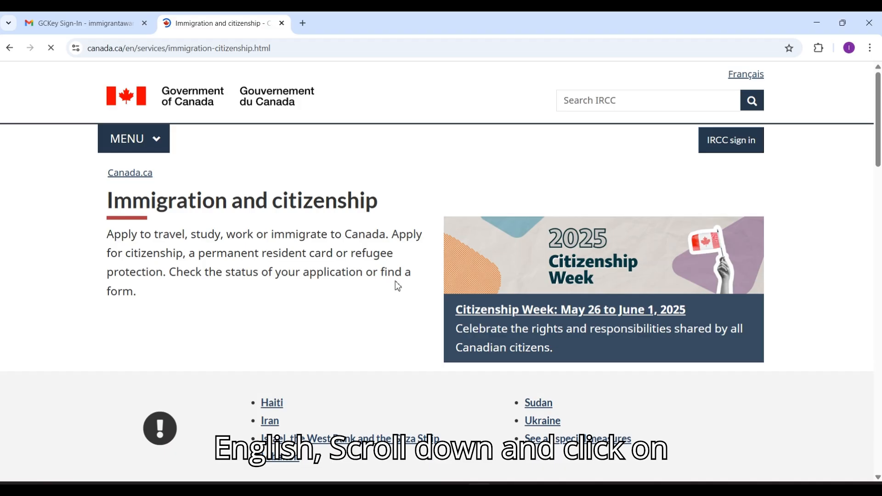
{"action": "scroll", "coordinate": [397, 286], "scroll_direction": "down", "scroll_amount": 5}
{"action": "left_click", "coordinate": [360, 202]}
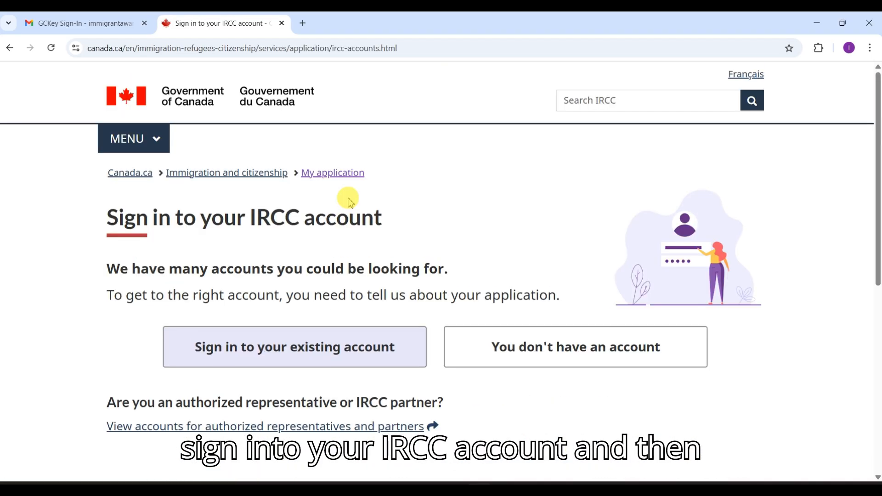
{"action": "scroll", "coordinate": [347, 197], "scroll_direction": "down", "scroll_amount": 2}
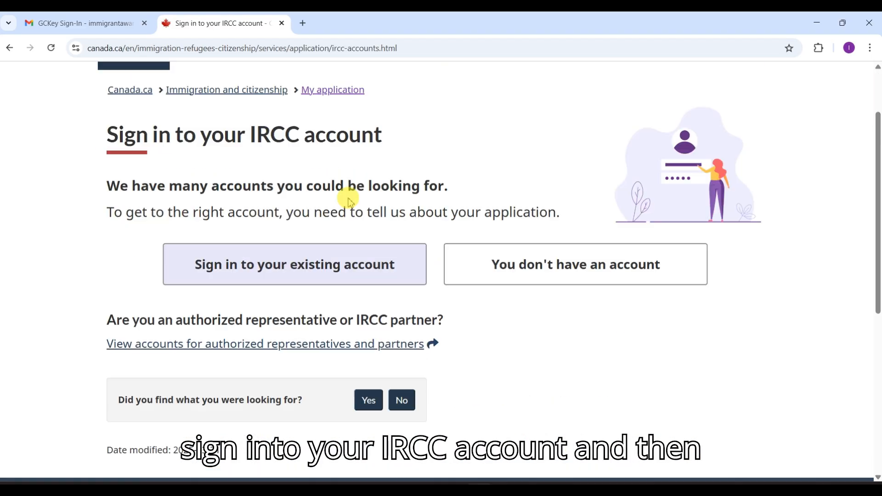
{"action": "left_click", "coordinate": [236, 270]}
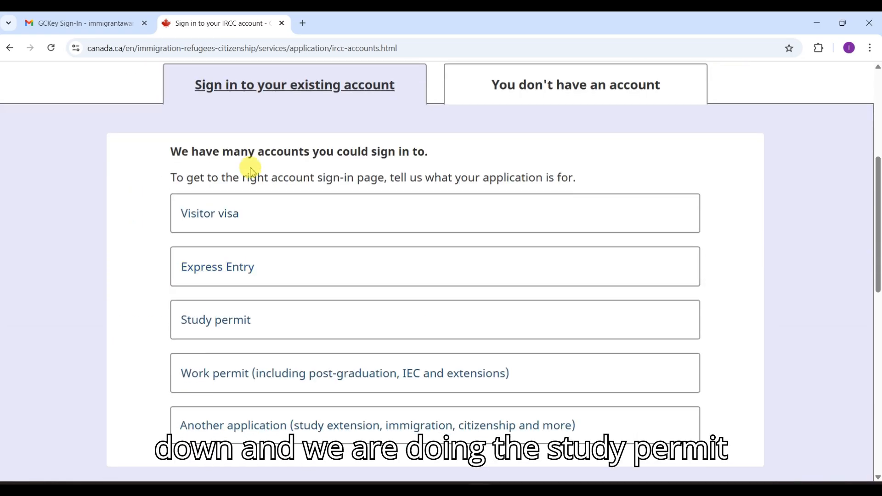
{"action": "scroll", "coordinate": [239, 225], "scroll_direction": "down", "scroll_amount": 2}
{"action": "left_click", "coordinate": [224, 256]}
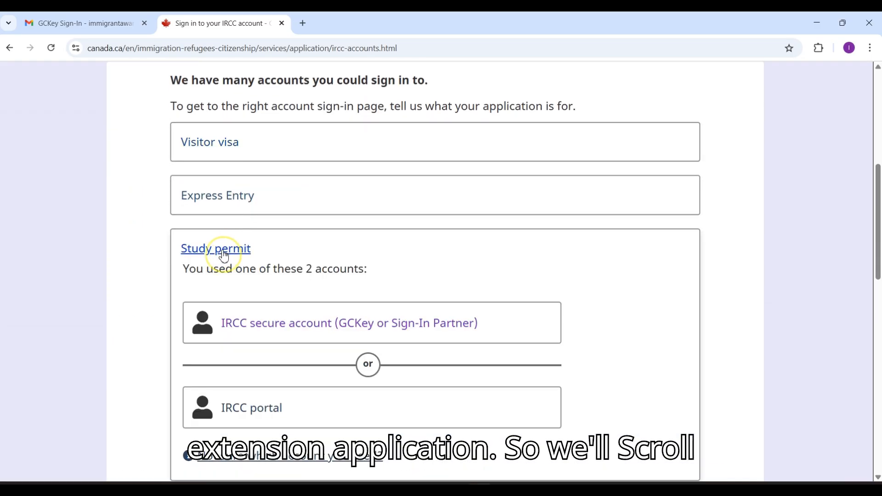
{"action": "scroll", "coordinate": [225, 256], "scroll_direction": "down", "scroll_amount": 3}
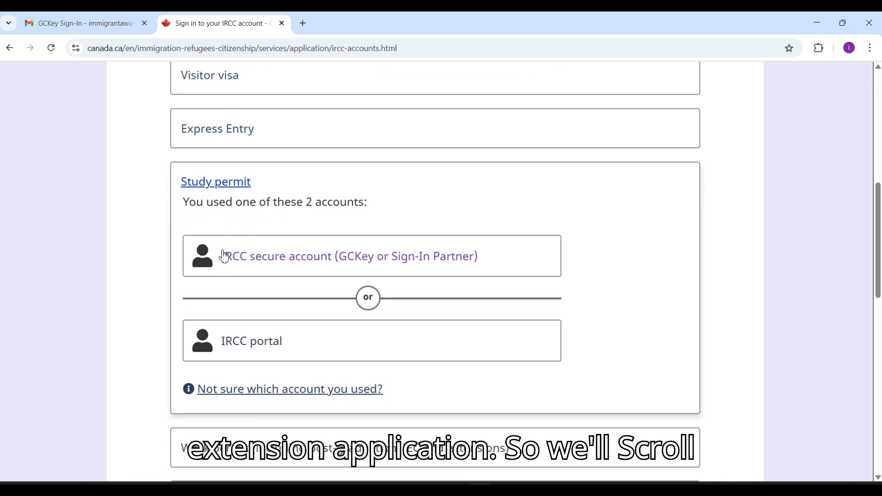
{"action": "left_click", "coordinate": [202, 268]}
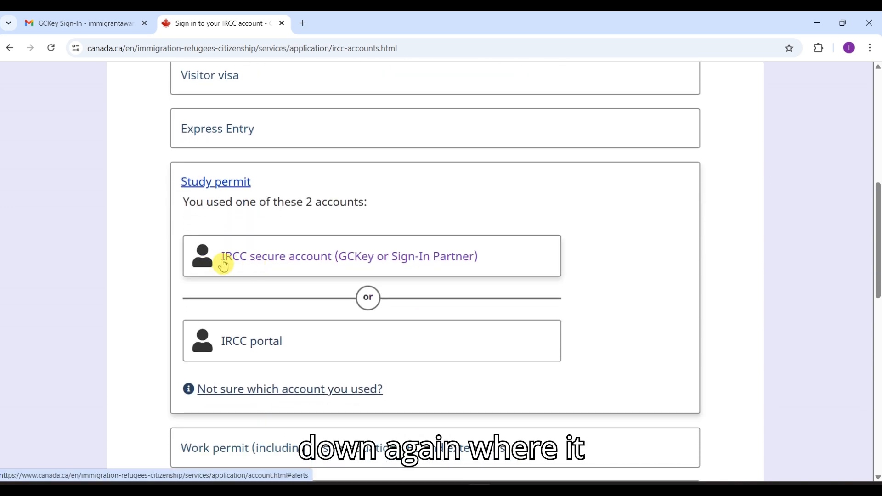
{"action": "scroll", "coordinate": [224, 265], "scroll_direction": "down", "scroll_amount": 3}
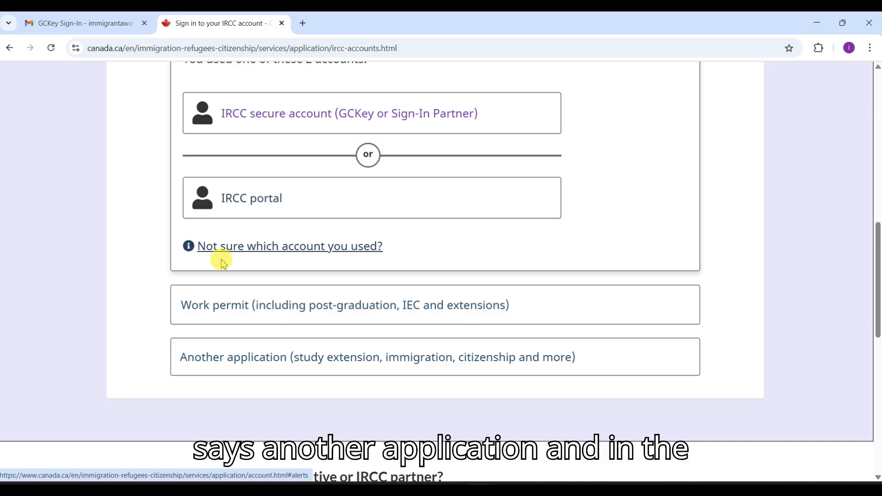
{"action": "scroll", "coordinate": [224, 265], "scroll_direction": "up", "scroll_amount": 3}
{"action": "scroll", "coordinate": [224, 265], "scroll_direction": "down", "scroll_amount": 4}
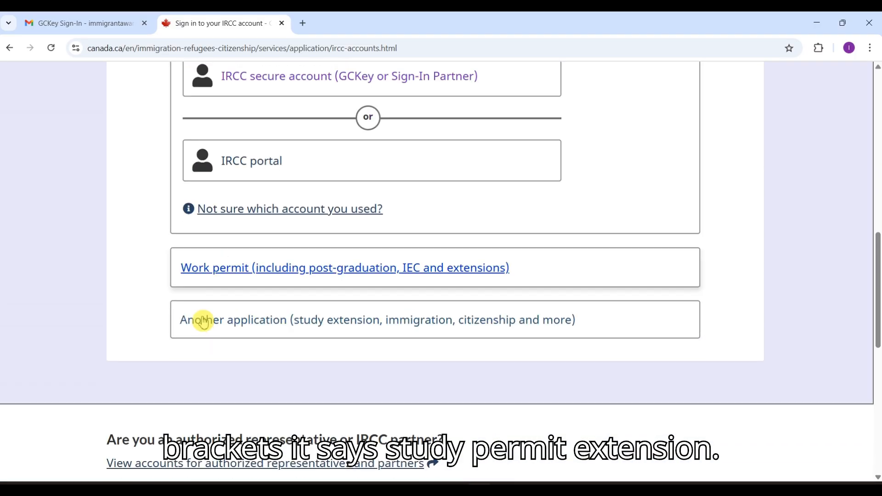
Step: Under Another application, pick Studying in Canada, Study permit extension, then the IRCC secure account link
{"action": "left_click", "coordinate": [295, 316]}
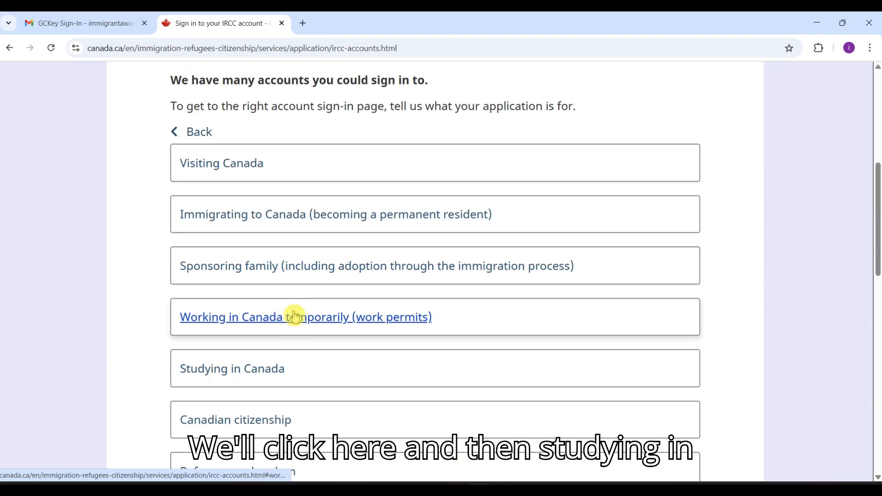
{"action": "scroll", "coordinate": [294, 316], "scroll_direction": "down", "scroll_amount": 2}
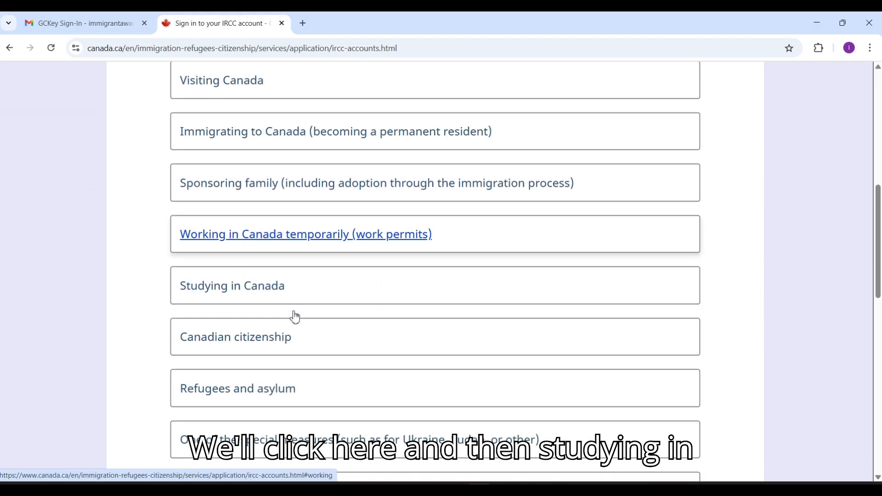
{"action": "left_click", "coordinate": [278, 282]}
{"action": "scroll", "coordinate": [279, 285], "scroll_direction": "down", "scroll_amount": 1}
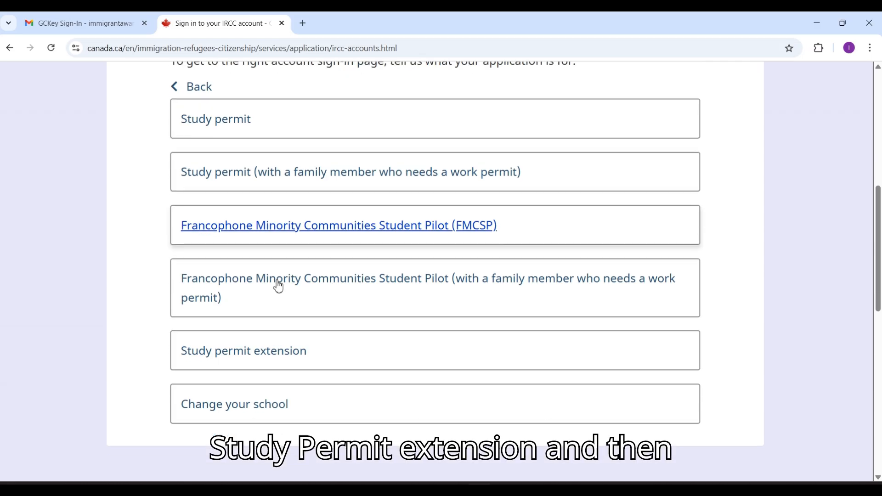
{"action": "left_click", "coordinate": [217, 340]}
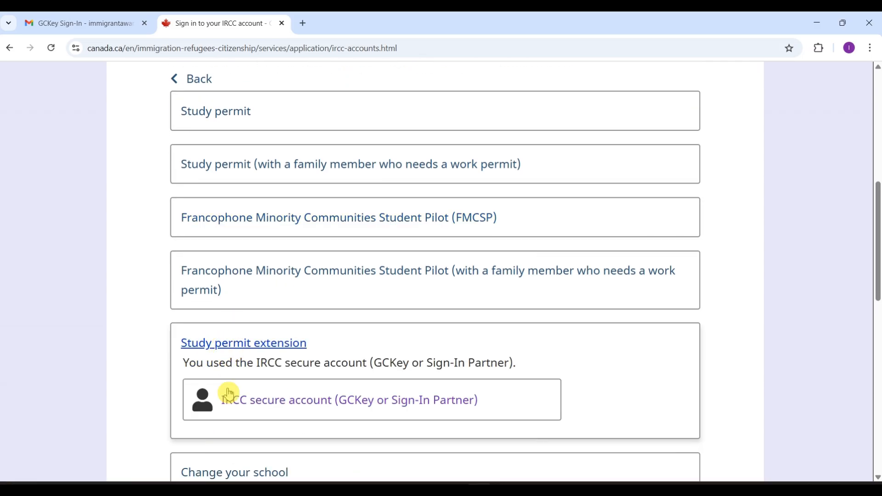
{"action": "left_click", "coordinate": [276, 408]}
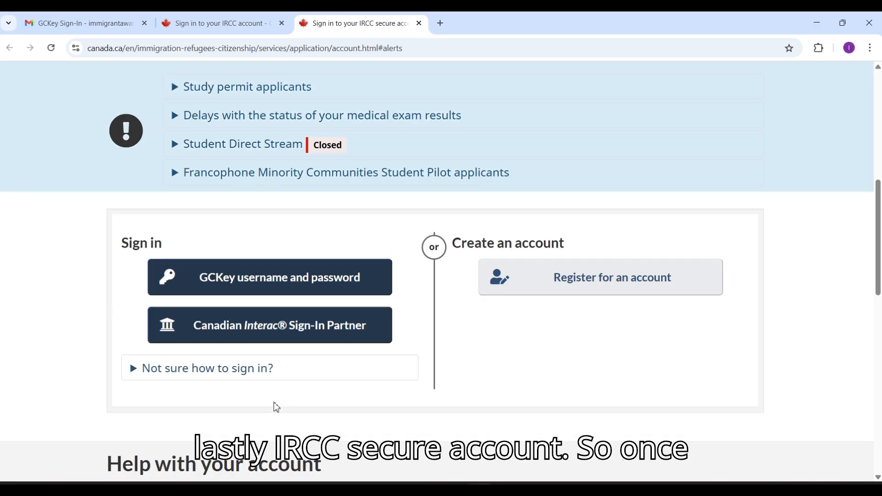
Step: Sign in to the IRCC secure account using the GCKey username and password option
{"action": "left_click", "coordinate": [275, 401]}
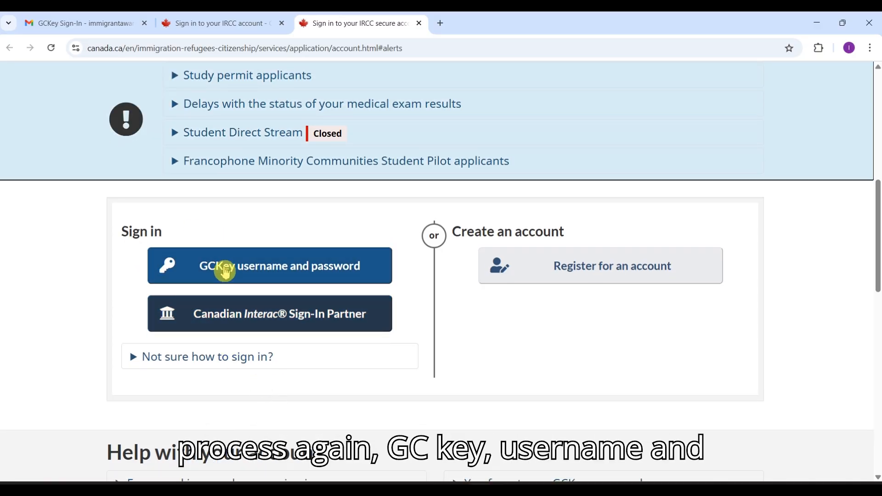
{"action": "left_click", "coordinate": [226, 272]}
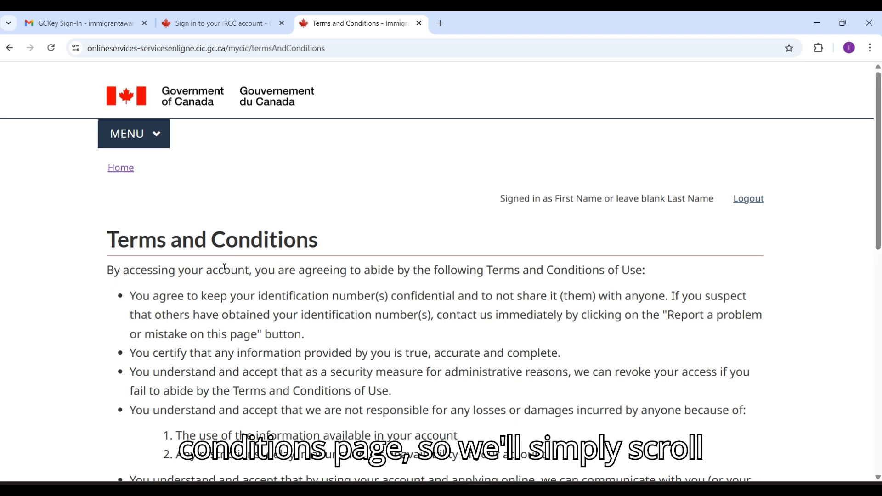
Step: Scroll through the IRCC Terms and Conditions and accept them
{"action": "scroll", "coordinate": [225, 268], "scroll_direction": "down", "scroll_amount": 2}
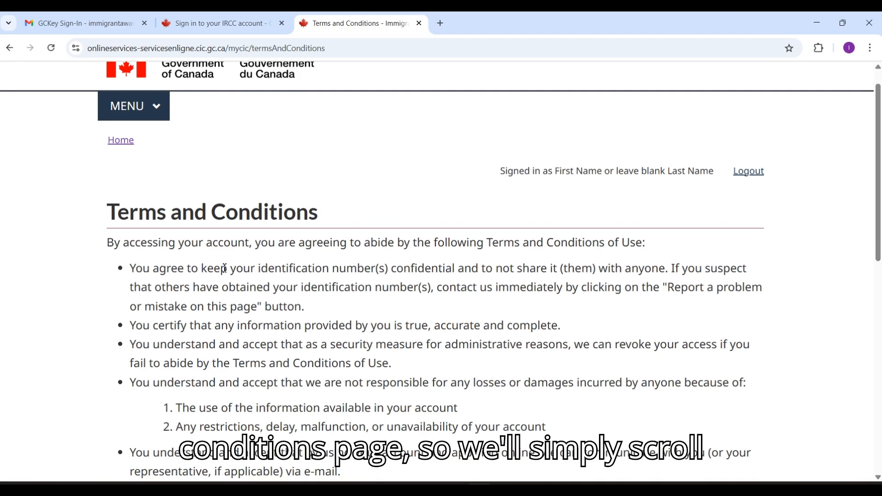
{"action": "scroll", "coordinate": [225, 268], "scroll_direction": "down", "scroll_amount": 5}
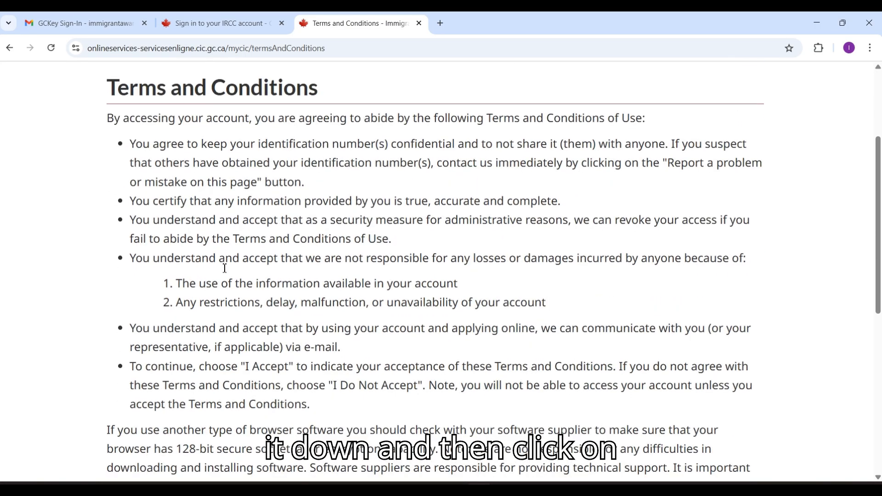
{"action": "scroll", "coordinate": [225, 268], "scroll_direction": "down", "scroll_amount": 1}
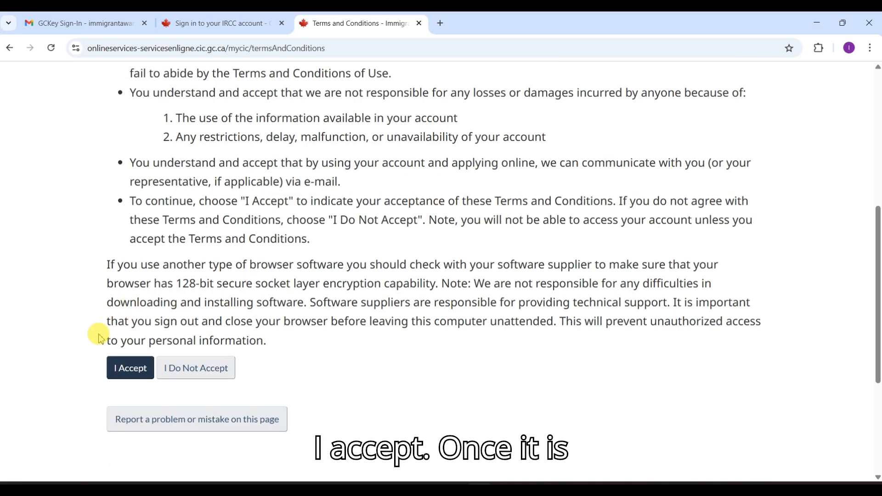
{"action": "left_click", "coordinate": [120, 367]}
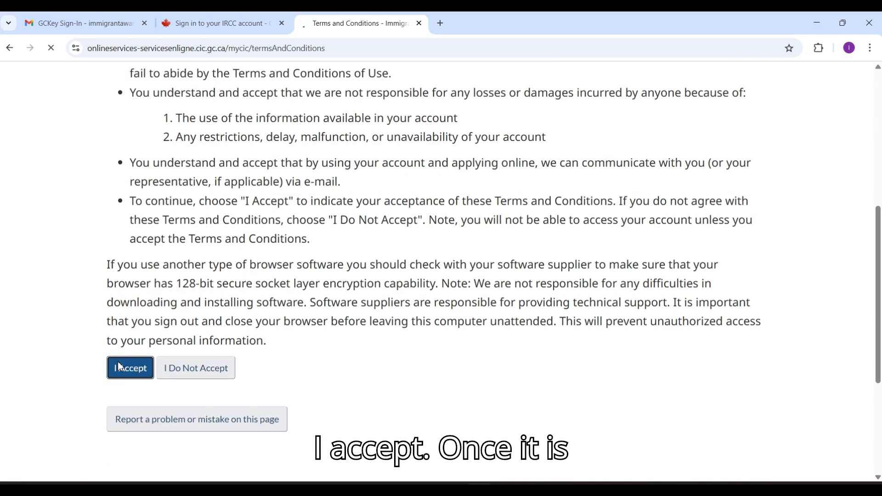
Step: Answer the secret favourite-colour question with the account's security answer
{"action": "scroll", "coordinate": [120, 363], "scroll_direction": "down", "scroll_amount": 1}
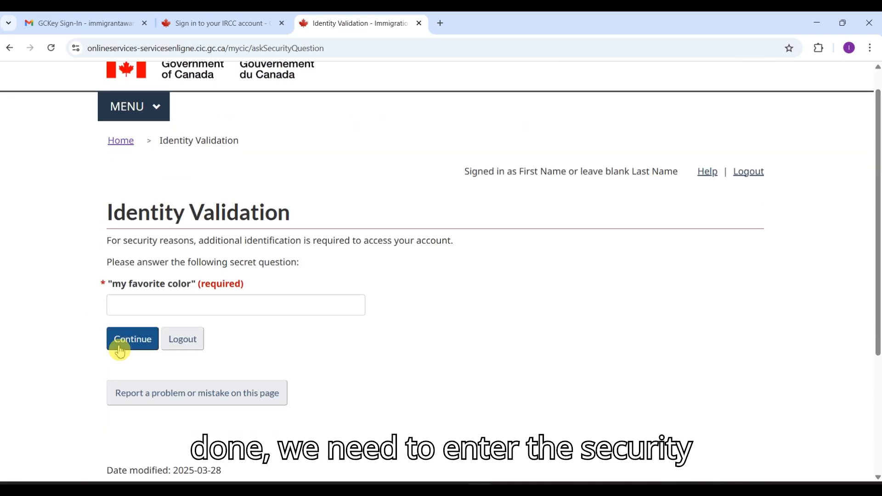
{"action": "left_click", "coordinate": [137, 308]}
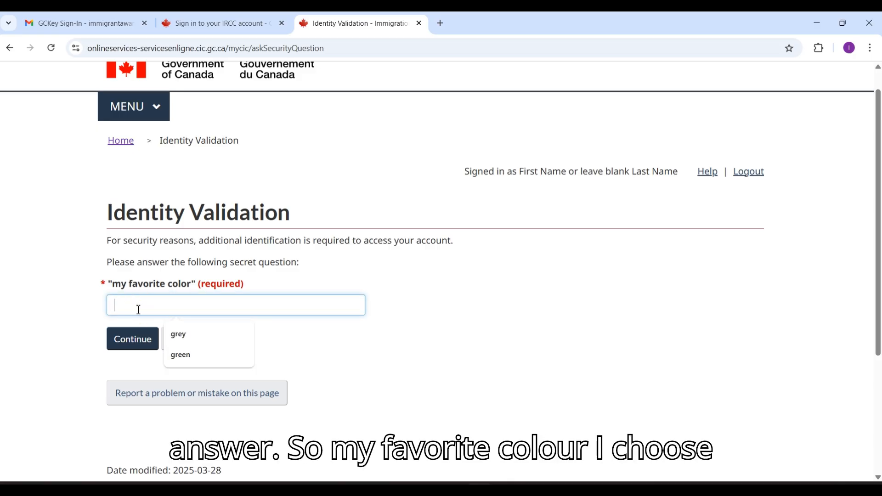
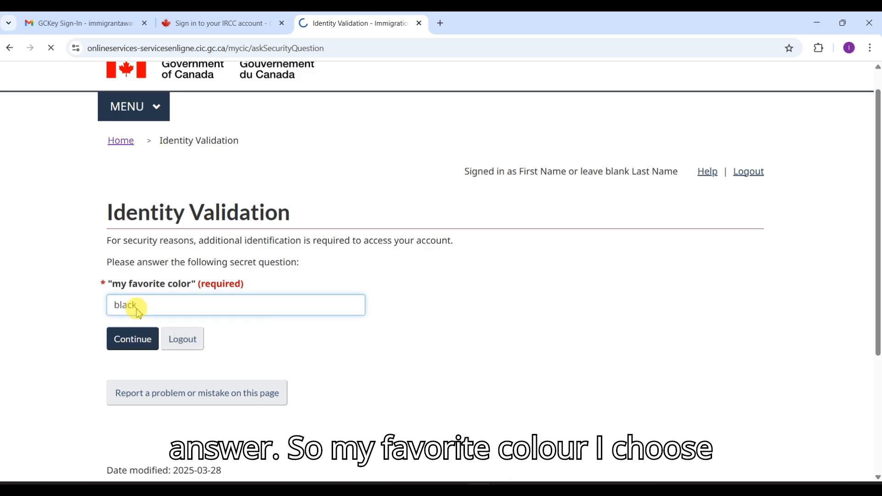
{"action": "scroll", "coordinate": [135, 356], "scroll_direction": "down", "scroll_amount": 12}
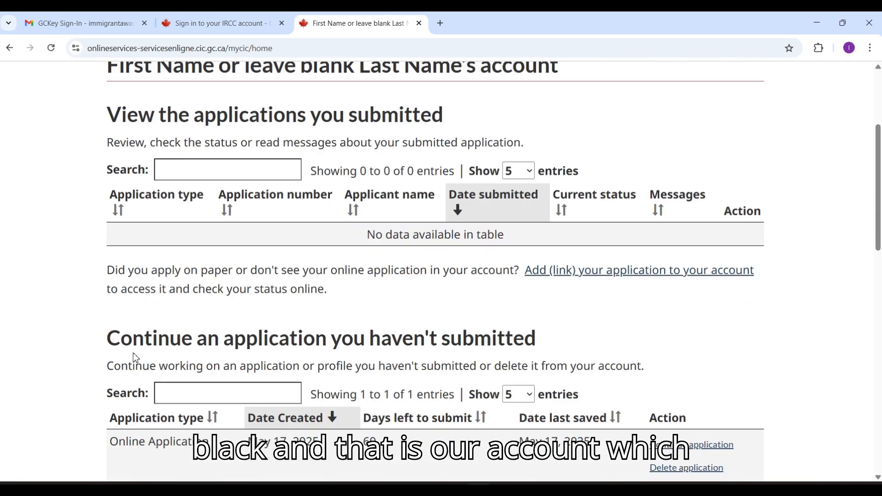
{"action": "scroll", "coordinate": [136, 354], "scroll_direction": "up", "scroll_amount": 7}
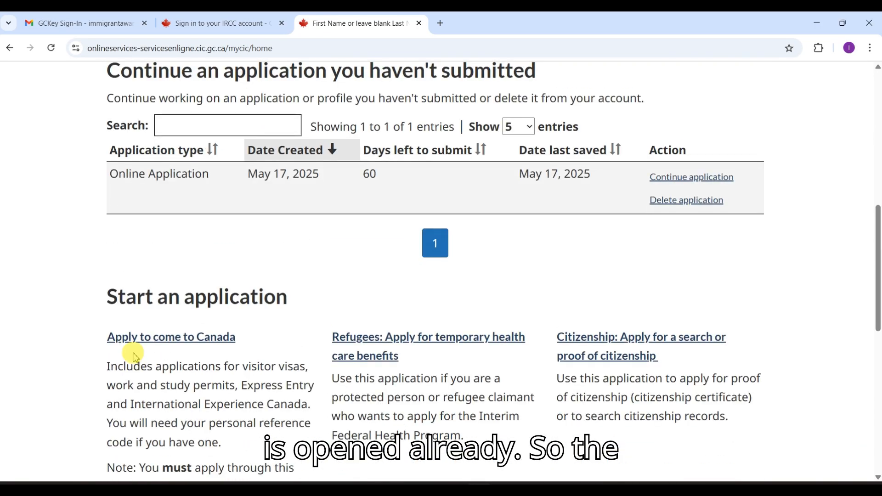
{"action": "scroll", "coordinate": [136, 354], "scroll_direction": "up", "scroll_amount": 3}
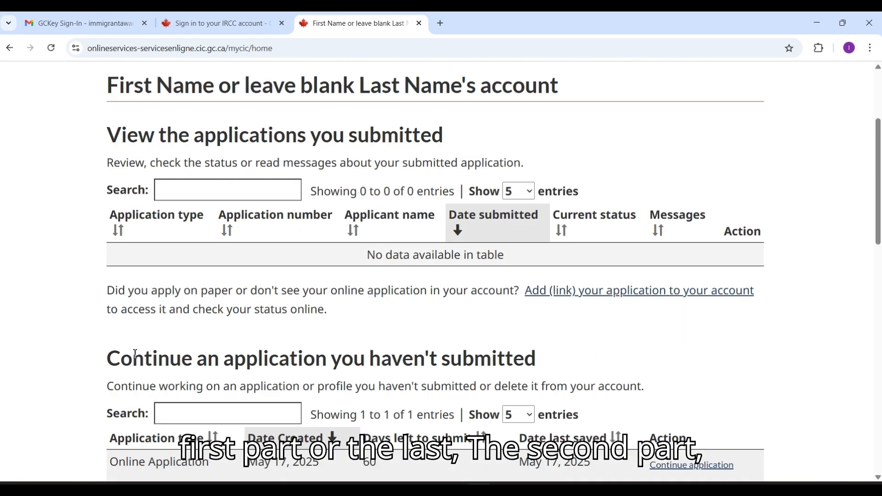
{"action": "scroll", "coordinate": [136, 354], "scroll_direction": "down", "scroll_amount": 2}
{"action": "scroll", "coordinate": [135, 354], "scroll_direction": "up", "scroll_amount": 3}
{"action": "scroll", "coordinate": [136, 354], "scroll_direction": "down", "scroll_amount": 2}
{"action": "scroll", "coordinate": [136, 354], "scroll_direction": "down", "scroll_amount": 2}
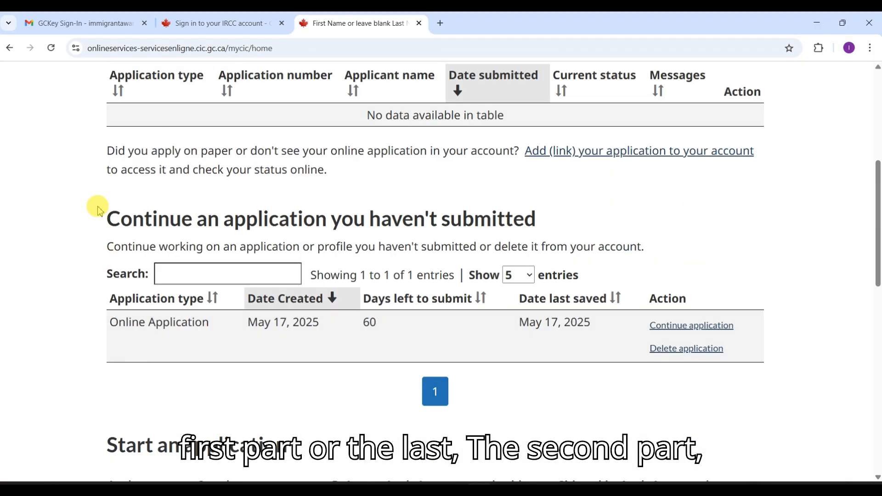
{"action": "left_click_drag", "start_coordinate": [117, 223], "coordinate": [679, 370]}
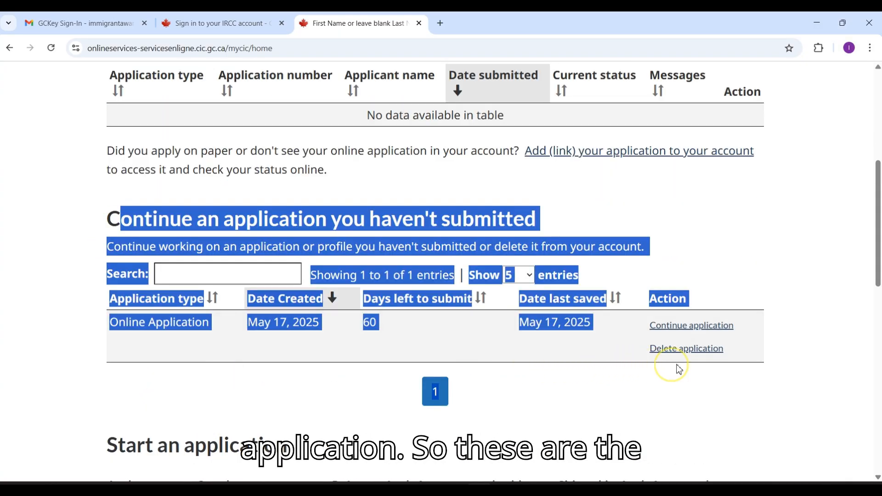
{"action": "left_click", "coordinate": [785, 270]}
{"action": "scroll", "coordinate": [556, 304], "scroll_direction": "up", "scroll_amount": 1}
{"action": "scroll", "coordinate": [556, 301], "scroll_direction": "up", "scroll_amount": 3}
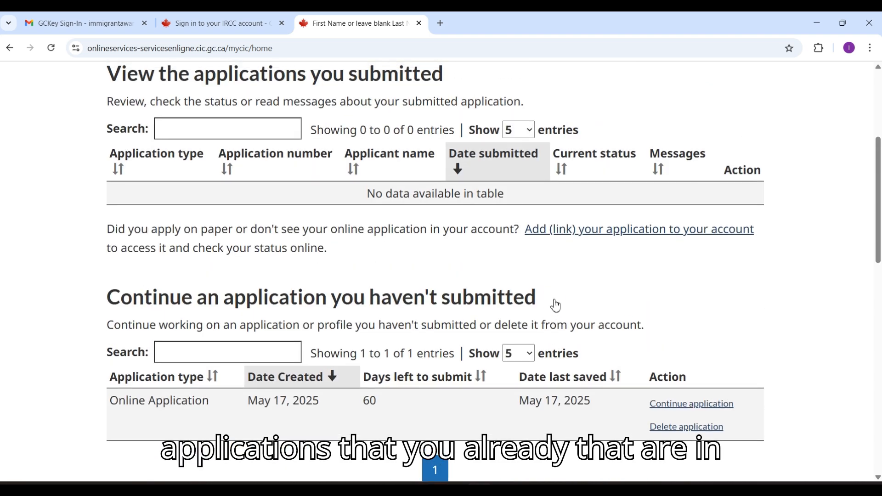
{"action": "scroll", "coordinate": [557, 305], "scroll_direction": "down", "scroll_amount": 1}
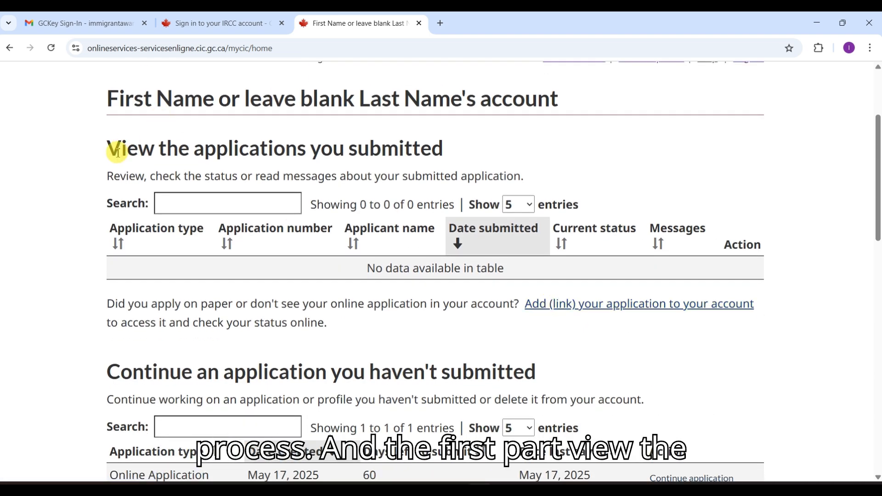
{"action": "left_click_drag", "start_coordinate": [122, 148], "coordinate": [388, 179]}
{"action": "left_click_drag", "start_coordinate": [82, 238], "coordinate": [381, 301]}
{"action": "scroll", "coordinate": [377, 301], "scroll_direction": "down", "scroll_amount": 5}
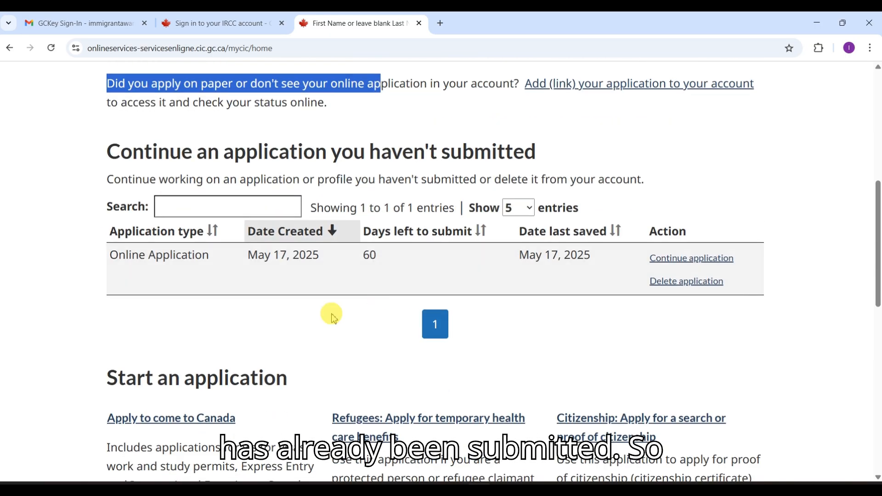
{"action": "left_click", "coordinate": [287, 326]}
{"action": "left_click_drag", "start_coordinate": [76, 207], "coordinate": [449, 296]}
{"action": "left_click", "coordinate": [509, 323]}
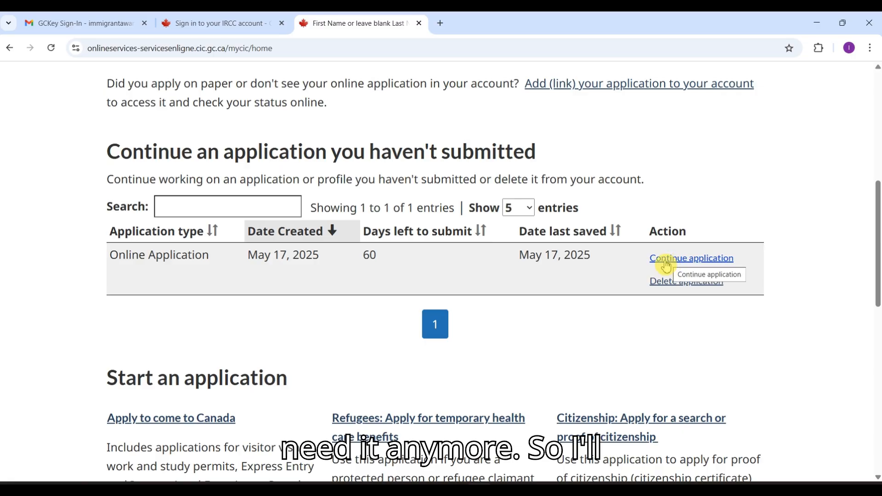
{"action": "left_click", "coordinate": [669, 284]}
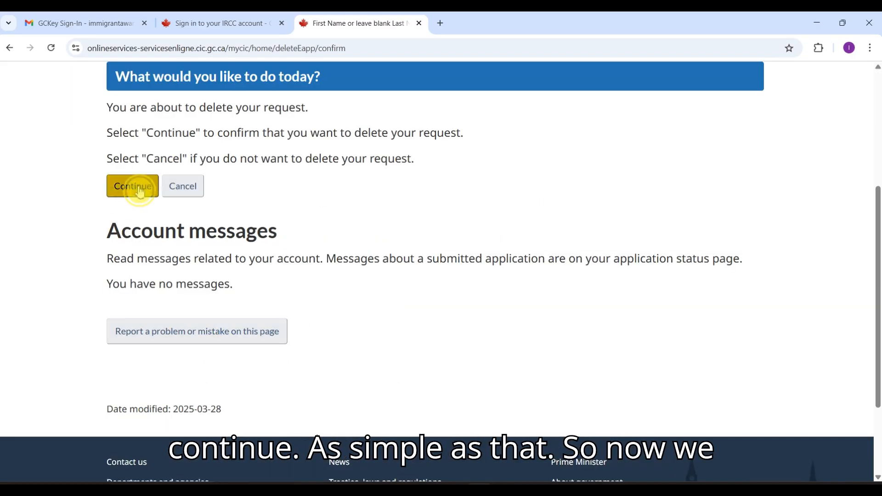
Step: Confirm deleting the unsubmitted application, then choose 'Apply to come to Canada' under Start an application
{"action": "left_click", "coordinate": [139, 189]}
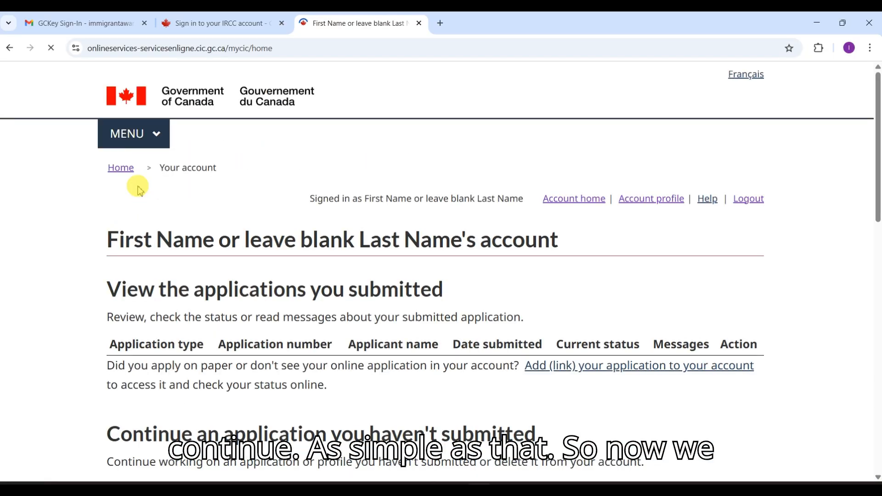
{"action": "scroll", "coordinate": [141, 191], "scroll_direction": "down", "scroll_amount": 3}
{"action": "scroll", "coordinate": [140, 191], "scroll_direction": "down", "scroll_amount": 3}
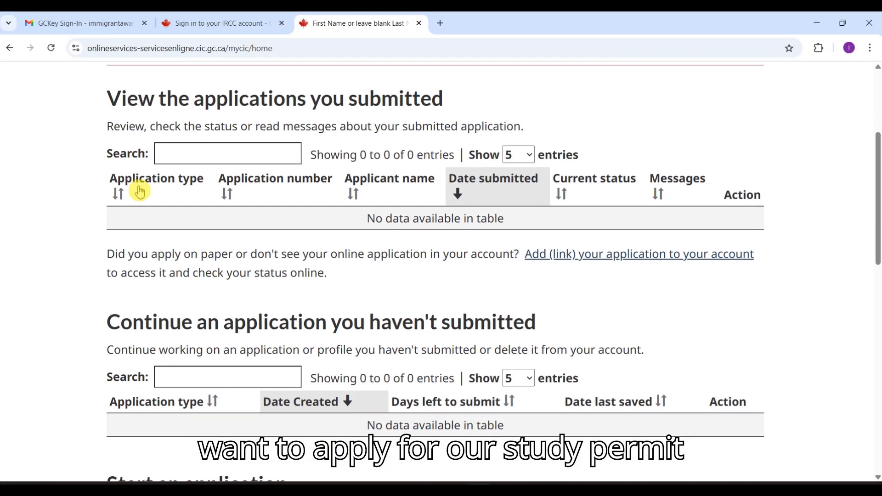
{"action": "scroll", "coordinate": [140, 191], "scroll_direction": "down", "scroll_amount": 10}
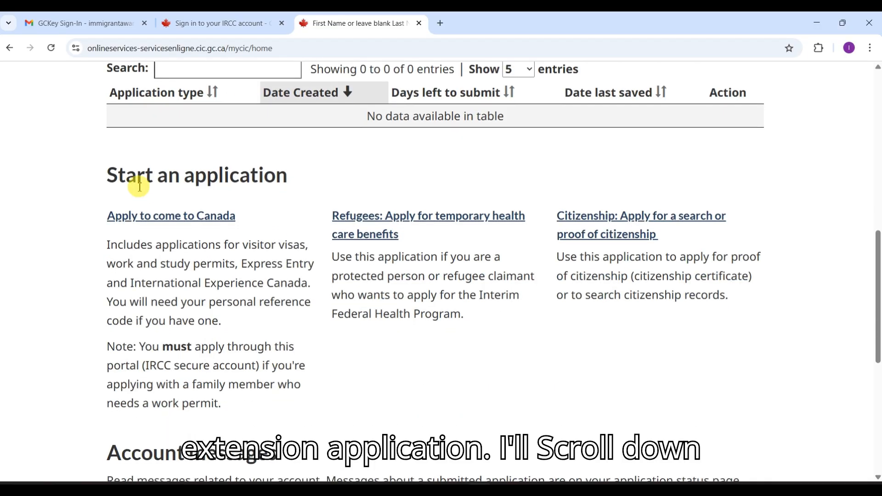
{"action": "scroll", "coordinate": [139, 190], "scroll_direction": "up", "scroll_amount": 8}
{"action": "scroll", "coordinate": [140, 190], "scroll_direction": "up", "scroll_amount": 1}
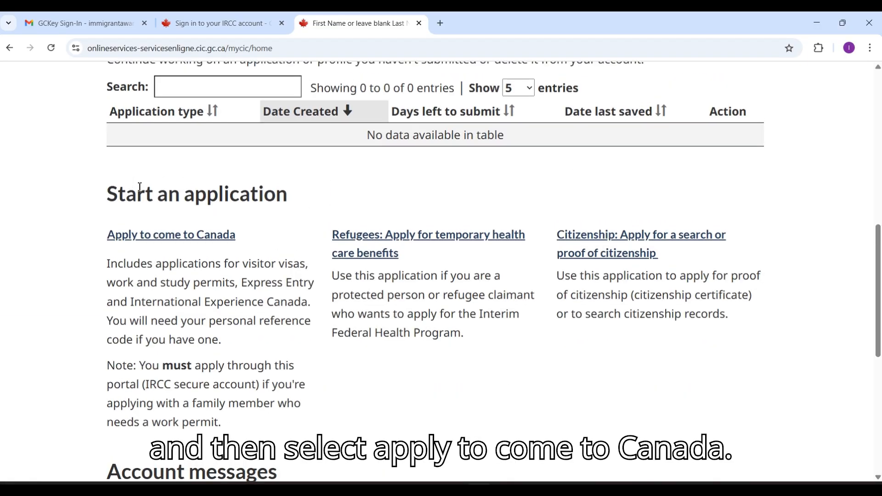
{"action": "left_click", "coordinate": [120, 250]}
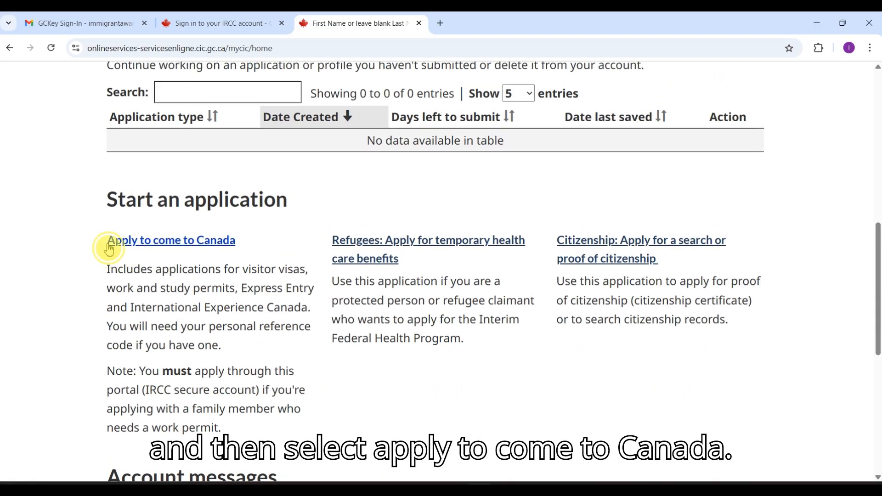
{"action": "left_click", "coordinate": [205, 253]}
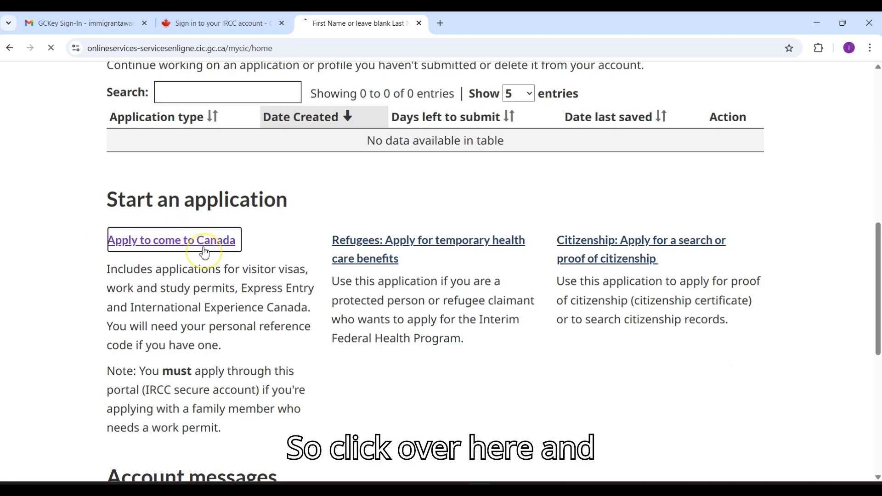
Step: Leave the personal reference code blank and choose 'Visitor visa, study and/or work permit'
{"action": "scroll", "coordinate": [202, 247], "scroll_direction": "down", "scroll_amount": 2}
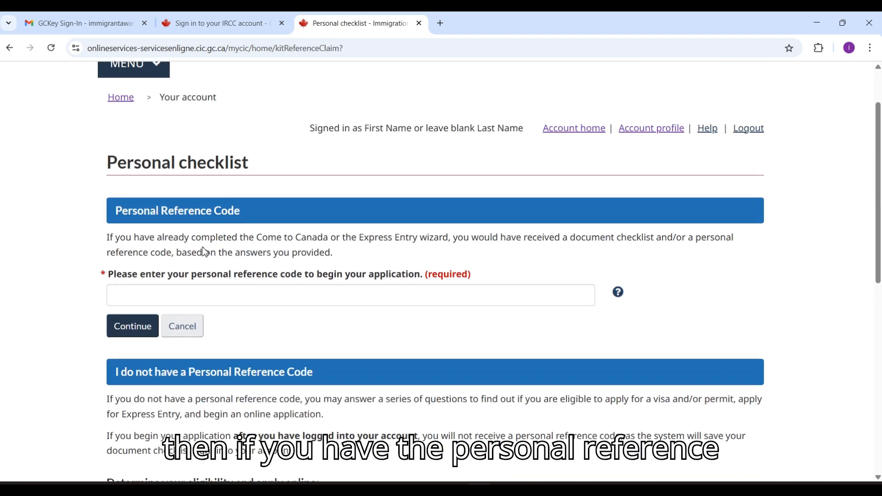
{"action": "left_click_drag", "start_coordinate": [114, 209], "coordinate": [242, 212]}
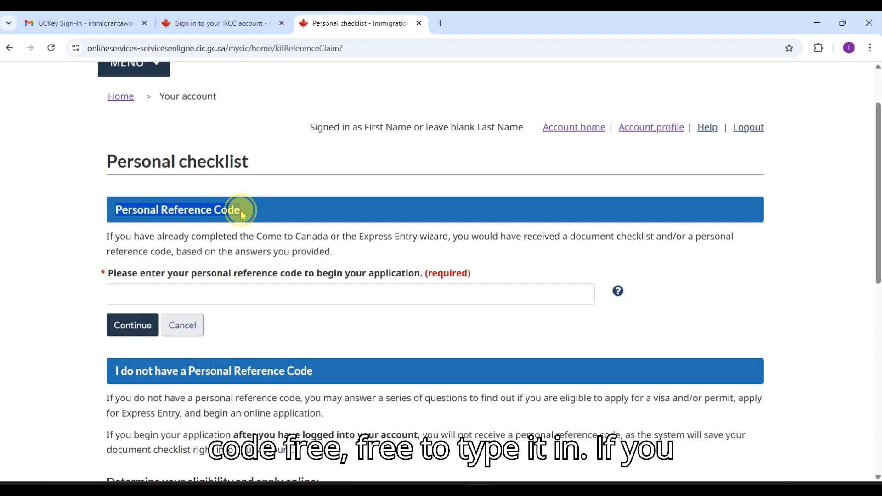
{"action": "left_click", "coordinate": [170, 293]}
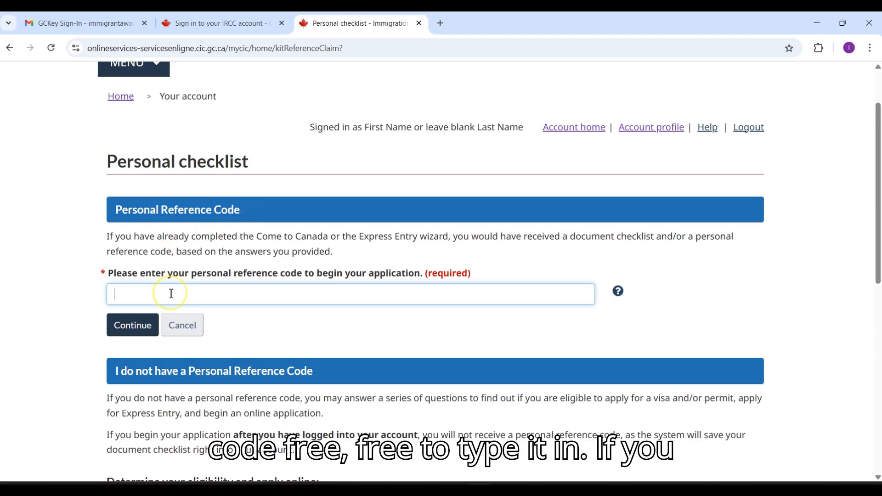
{"action": "scroll", "coordinate": [171, 293], "scroll_direction": "down", "scroll_amount": 4}
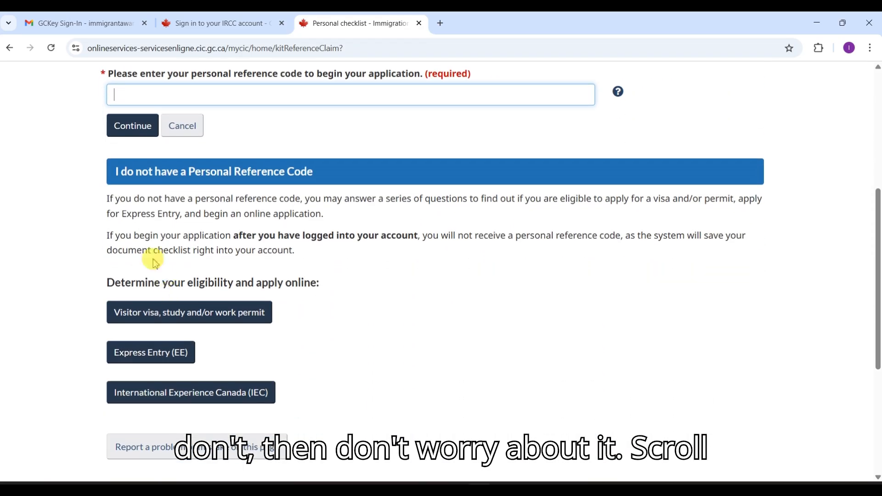
{"action": "left_click_drag", "start_coordinate": [98, 197], "coordinate": [284, 309]}
{"action": "left_click", "coordinate": [285, 314]}
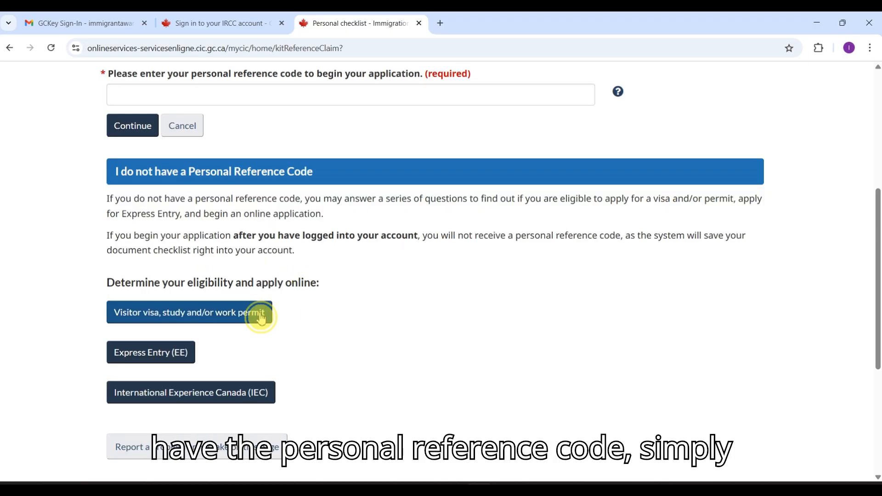
{"action": "left_click", "coordinate": [149, 311]}
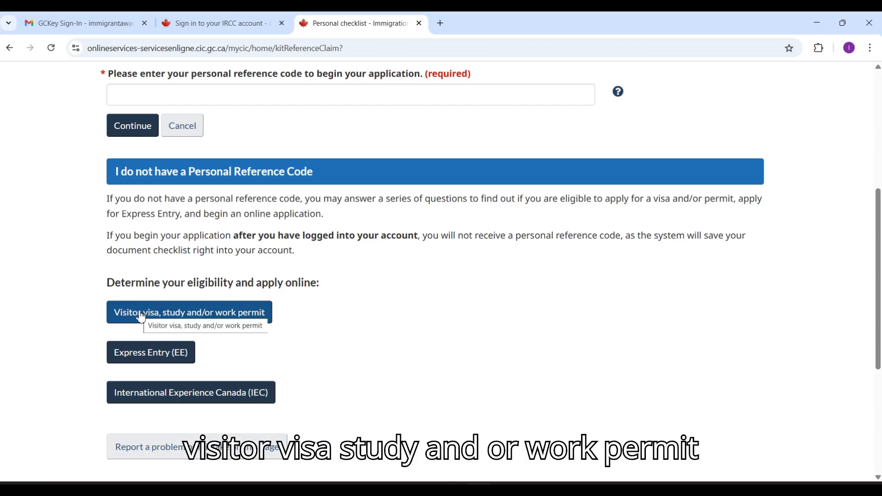
{"action": "left_click", "coordinate": [141, 316]}
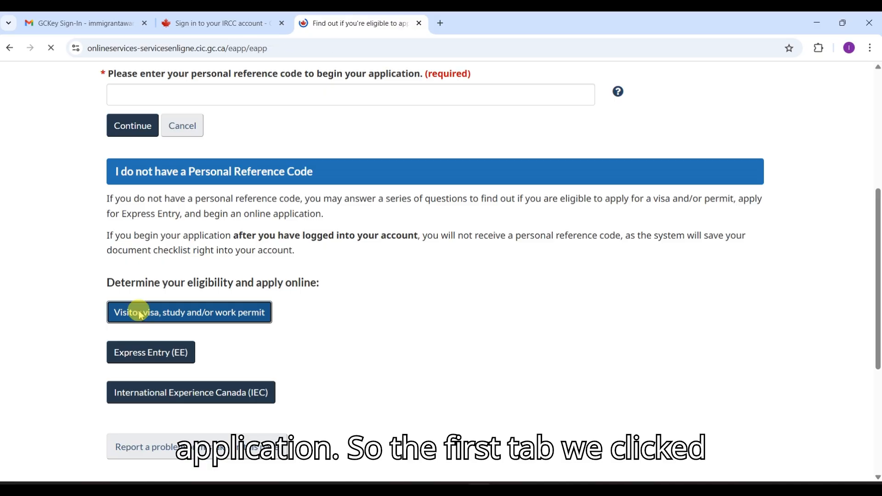
Step: Answer Study as the purpose in Canada and a temporary stay of more than 6 months
{"action": "scroll", "coordinate": [142, 316], "scroll_direction": "down", "scroll_amount": 4}
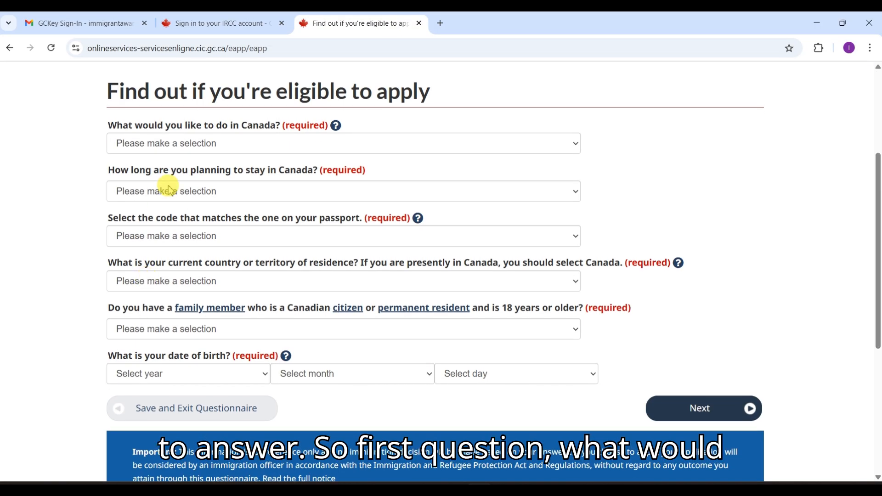
{"action": "left_click", "coordinate": [185, 145]}
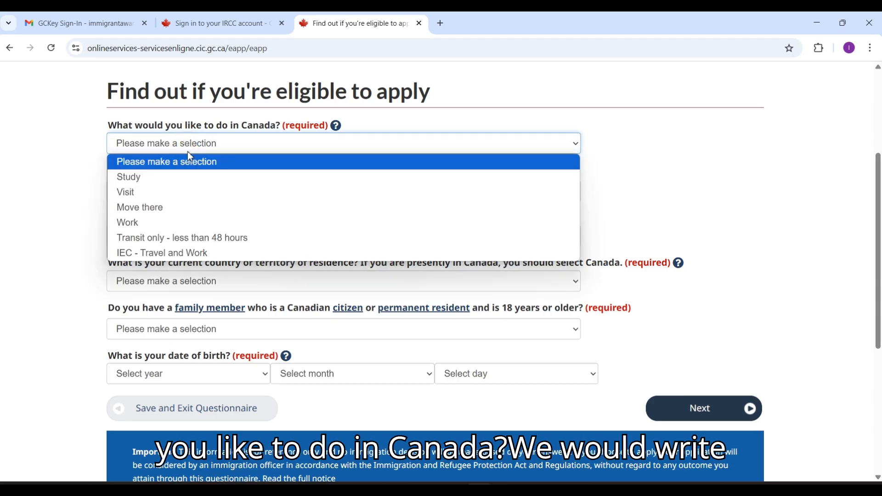
{"action": "left_click", "coordinate": [181, 178]}
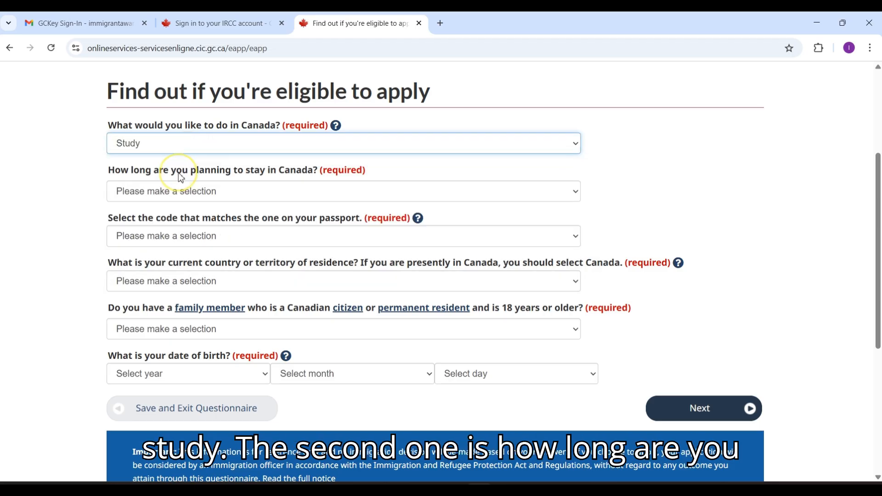
{"action": "left_click", "coordinate": [229, 192]}
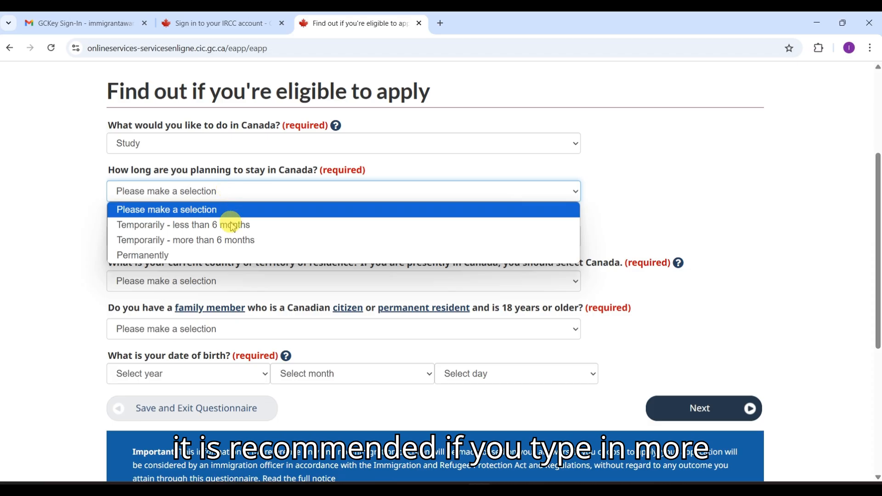
{"action": "left_click", "coordinate": [232, 240]}
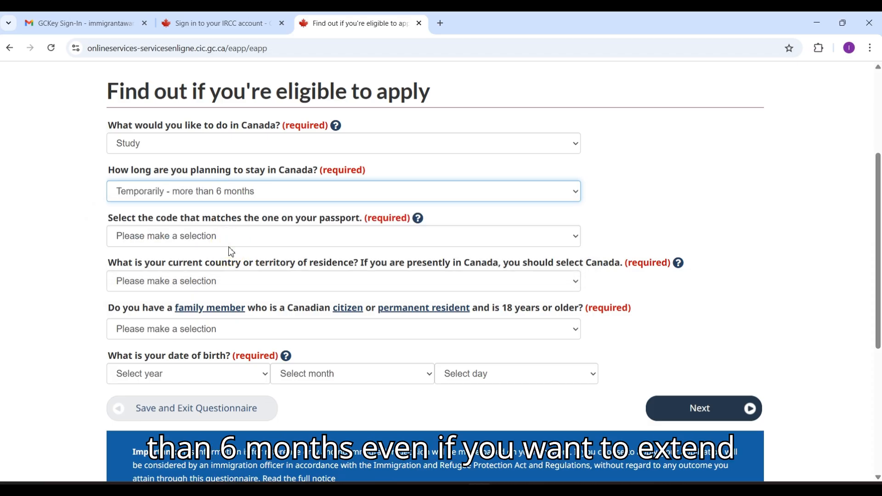
{"action": "left_click", "coordinate": [257, 197]}
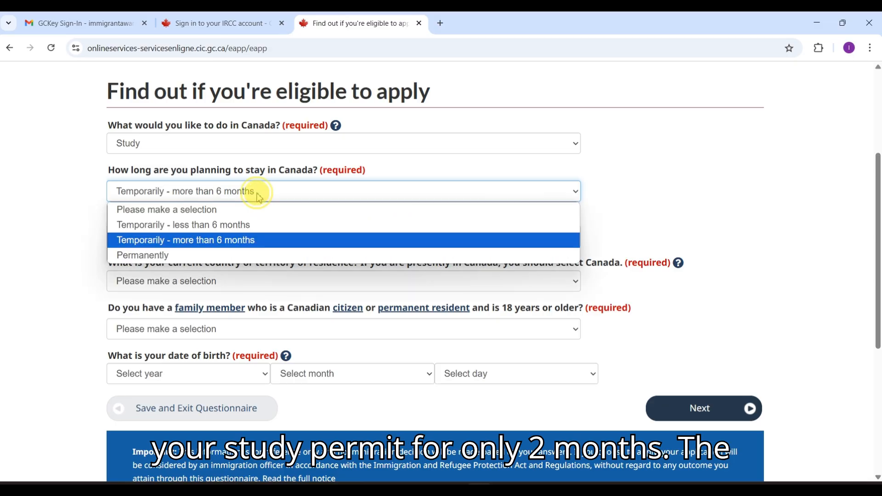
{"action": "left_click", "coordinate": [68, 197]}
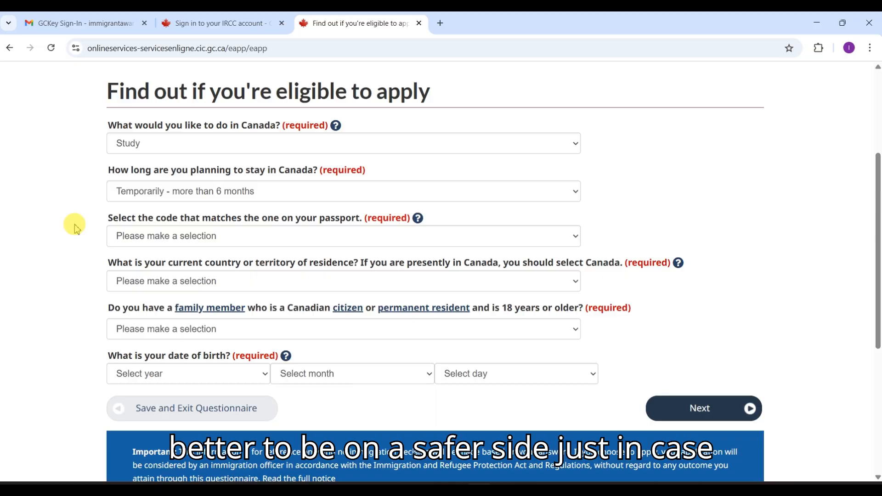
Step: Set the passport country code to IND (India)
{"action": "left_click", "coordinate": [141, 237]}
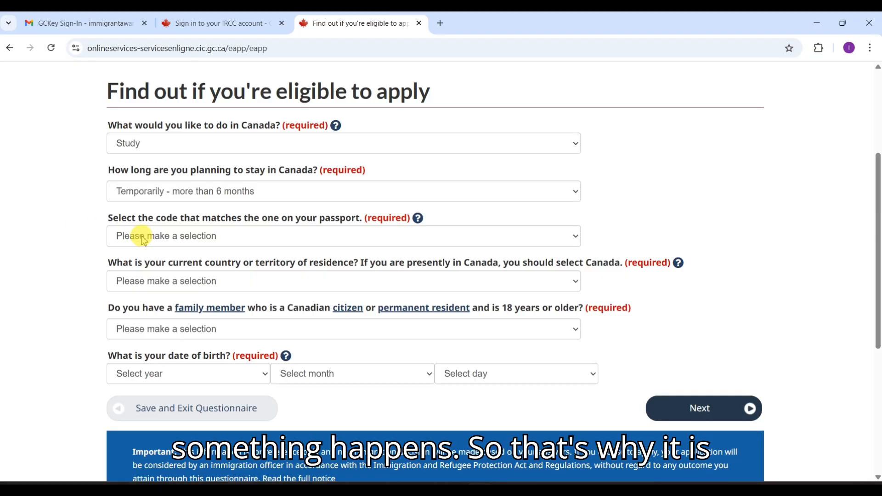
{"action": "left_click", "coordinate": [144, 238]}
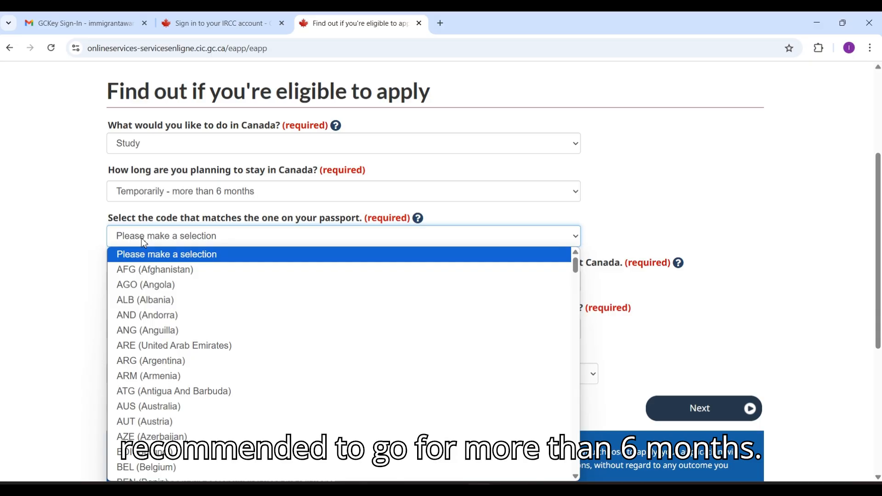
{"action": "left_click", "coordinate": [141, 239]}
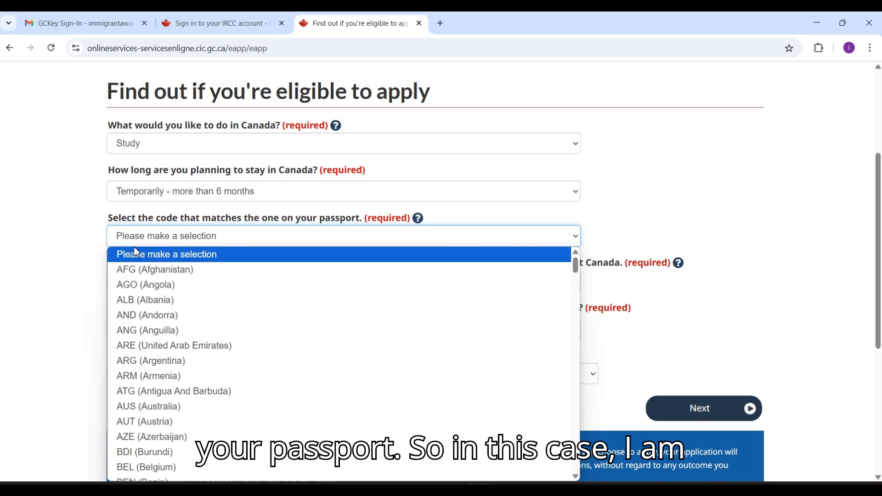
{"action": "type", "text": "ind"}
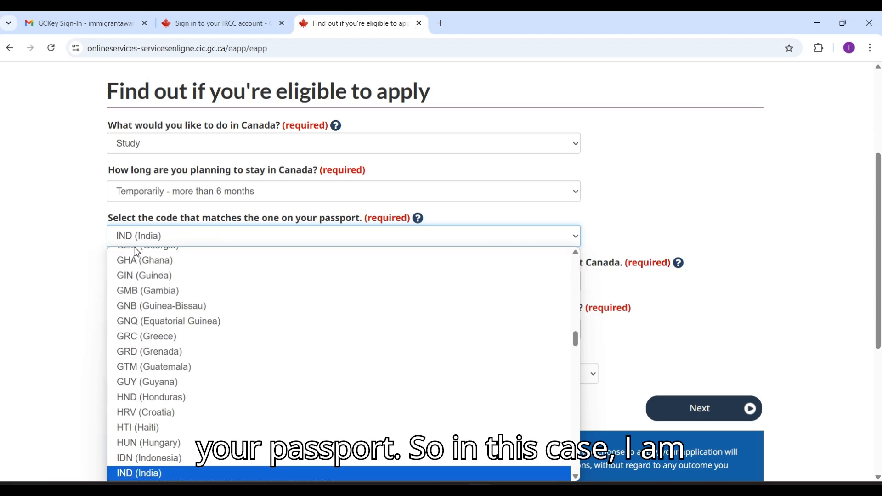
{"action": "key", "text": "Return"}
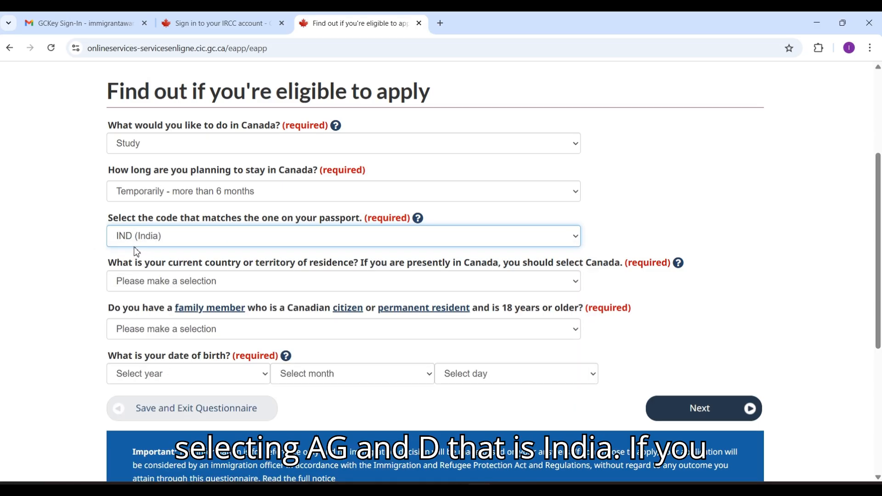
{"action": "left_click", "coordinate": [149, 281]}
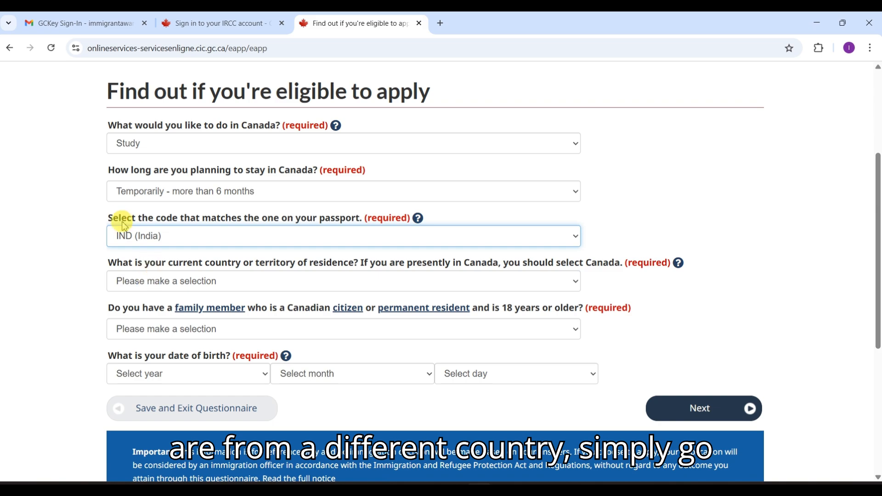
{"action": "left_click_drag", "start_coordinate": [118, 220], "coordinate": [215, 219]}
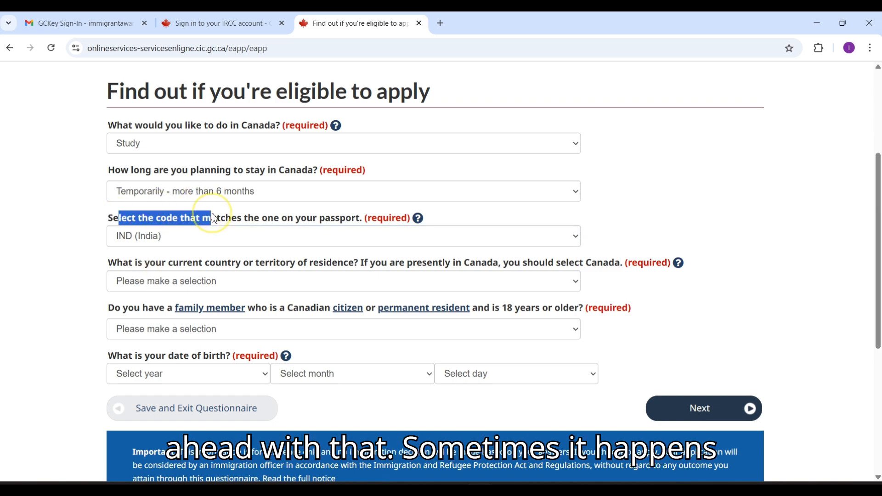
{"action": "triple_click", "coordinate": [212, 218]}
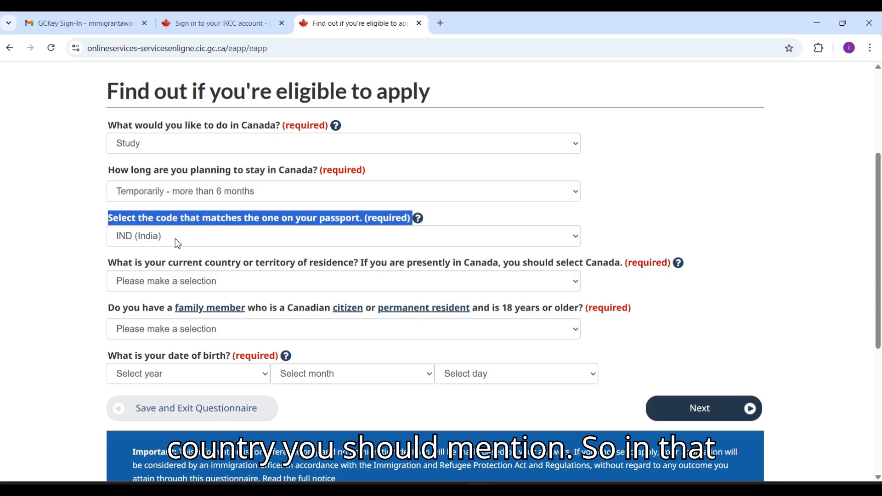
{"action": "double_click", "coordinate": [167, 219]}
{"action": "left_click_drag", "start_coordinate": [165, 217], "coordinate": [190, 218]}
{"action": "double_click", "coordinate": [191, 217]}
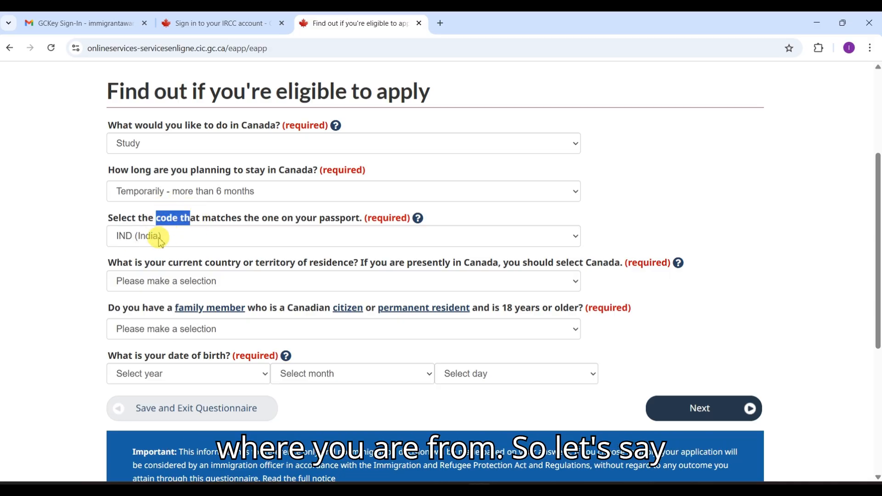
{"action": "double_click", "coordinate": [110, 266]}
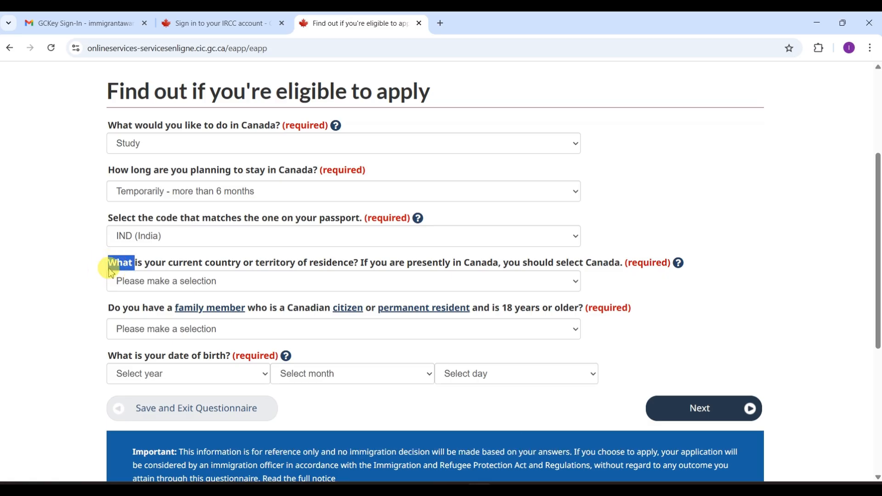
Step: Choose Canada as country of residence and answer No to having a Canadian family member
{"action": "left_click", "coordinate": [153, 286]}
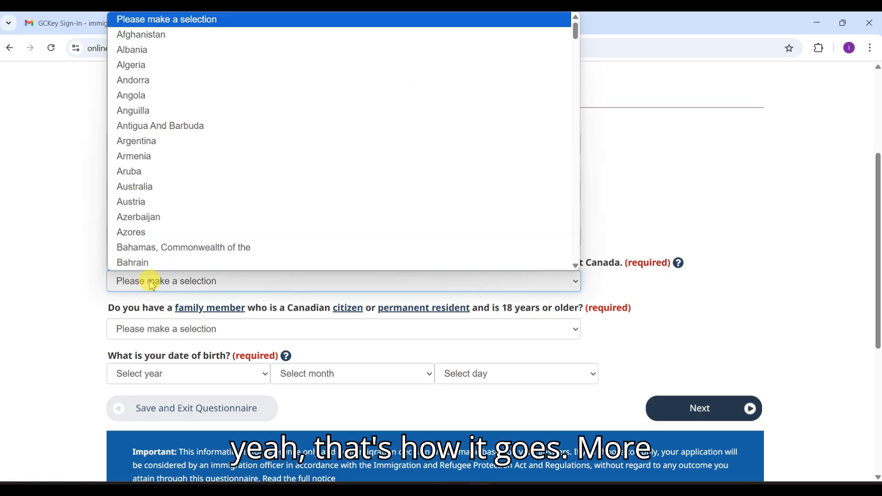
{"action": "key", "text": "c"}
{"action": "key", "text": "Down"}
{"action": "key", "text": "Down"}
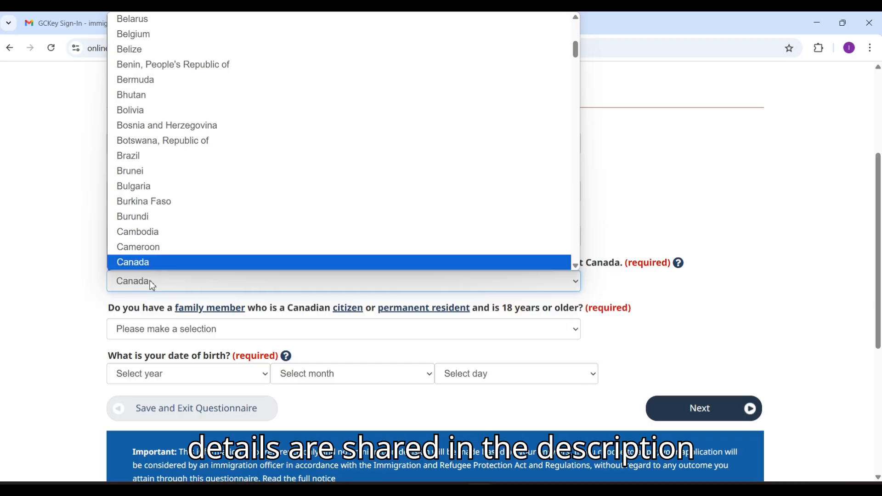
{"action": "key", "text": "Return"}
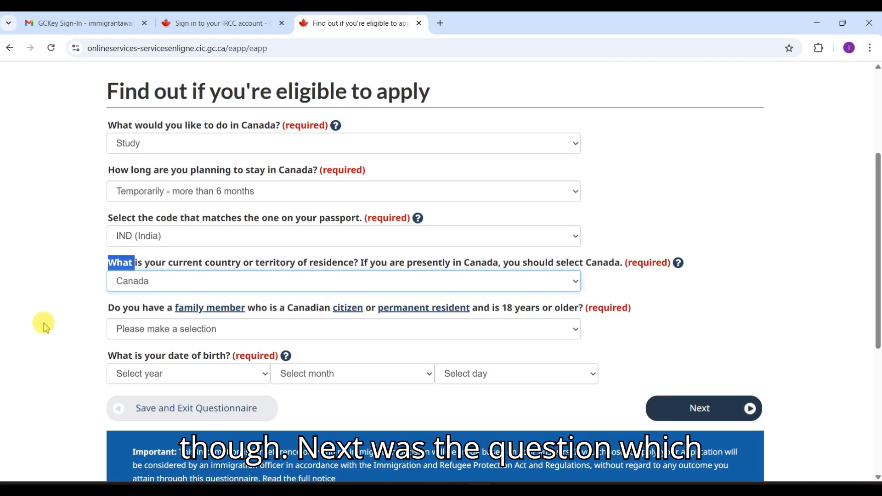
{"action": "left_click", "coordinate": [45, 324]}
{"action": "scroll", "coordinate": [45, 324], "scroll_direction": "down", "scroll_amount": 1}
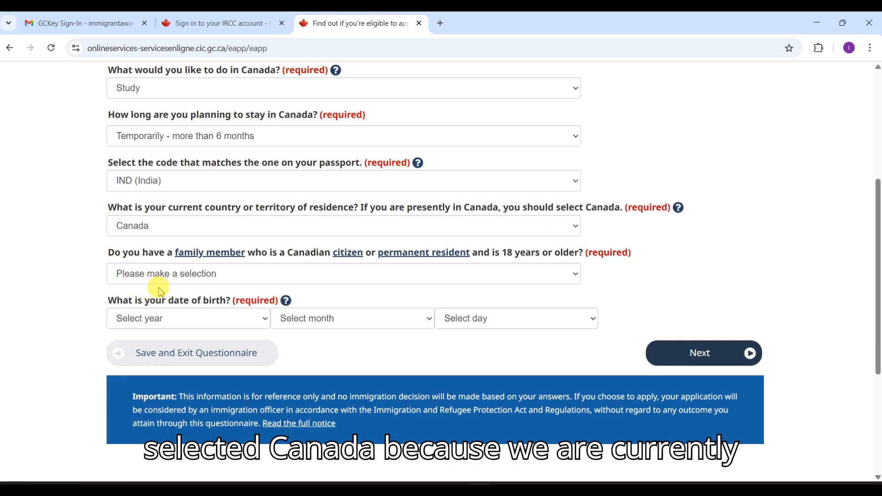
{"action": "left_click", "coordinate": [168, 274]}
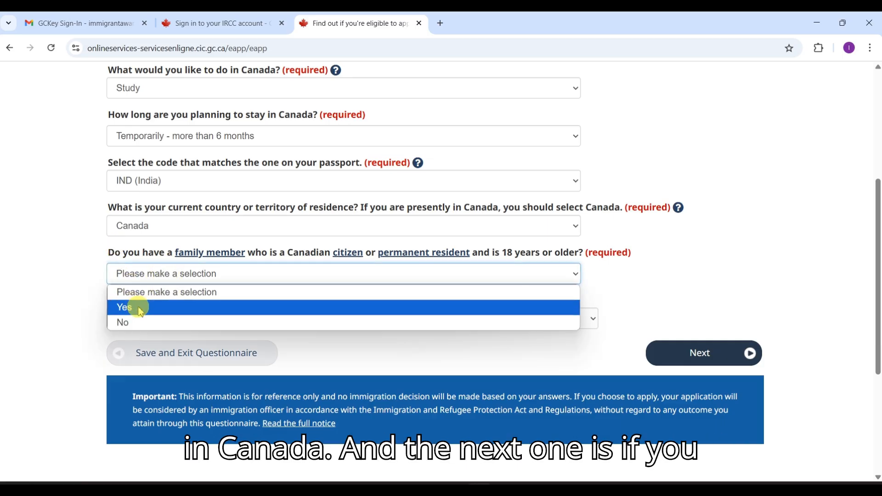
{"action": "left_click", "coordinate": [135, 324]}
Step: Enter the birth date 1995 / January / 01 and submit the answers
{"action": "left_click", "coordinate": [143, 321]}
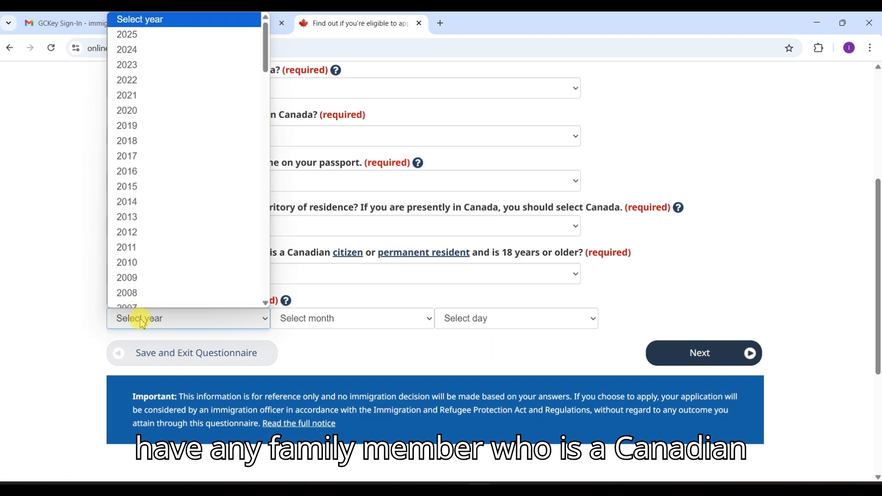
{"action": "type", "text": "1995"}
{"action": "key", "text": "Return"}
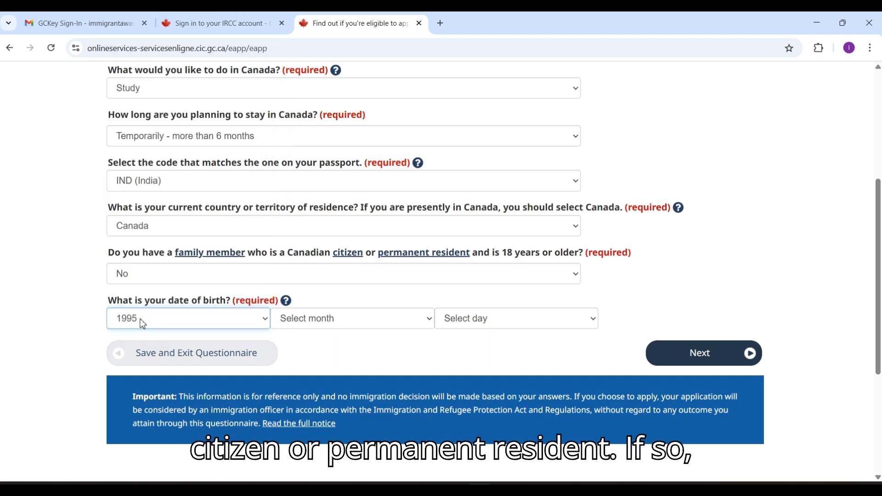
{"action": "left_click", "coordinate": [329, 321]}
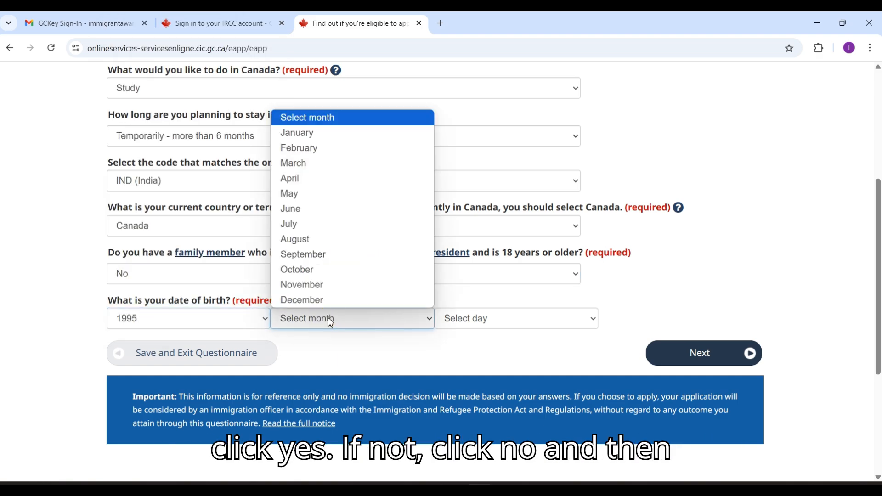
{"action": "left_click", "coordinate": [367, 133]}
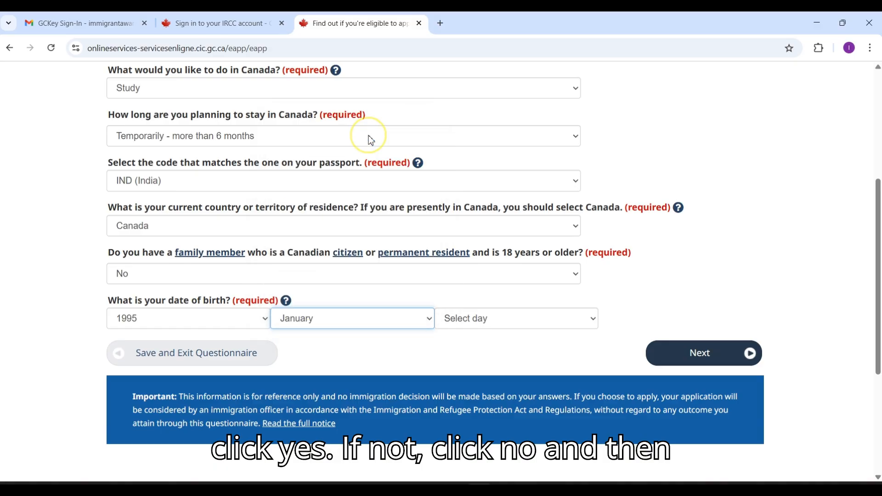
{"action": "left_click", "coordinate": [480, 327]}
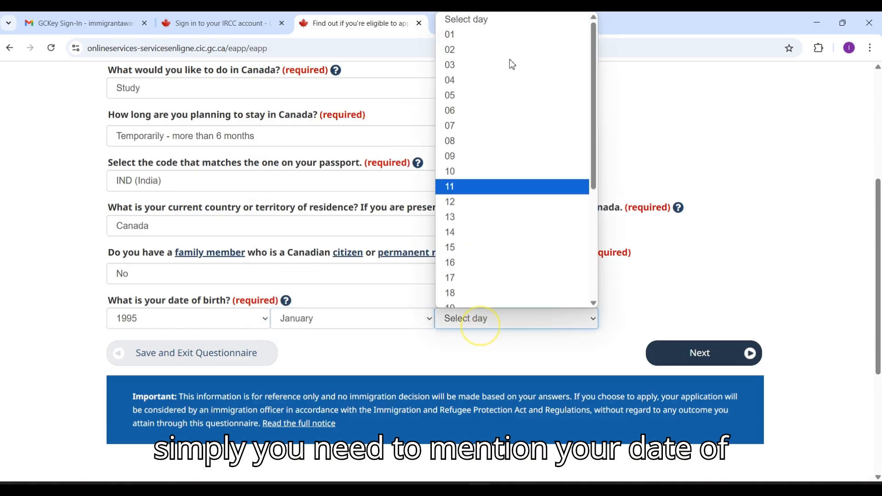
{"action": "left_click", "coordinate": [512, 35]}
{"action": "left_click", "coordinate": [689, 353]}
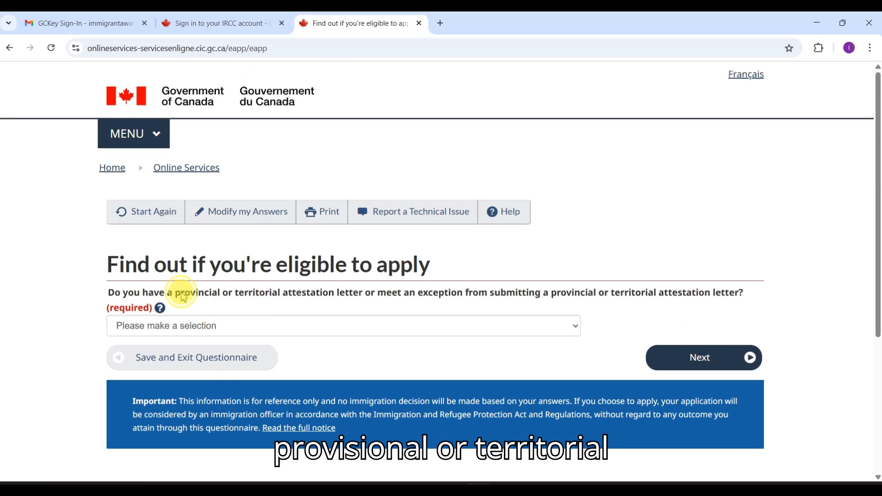
Step: Answer 'Yes, I meet an exception from submitting a provincial or territorial attestation letter' and continue
{"action": "left_click_drag", "start_coordinate": [186, 294], "coordinate": [293, 294]}
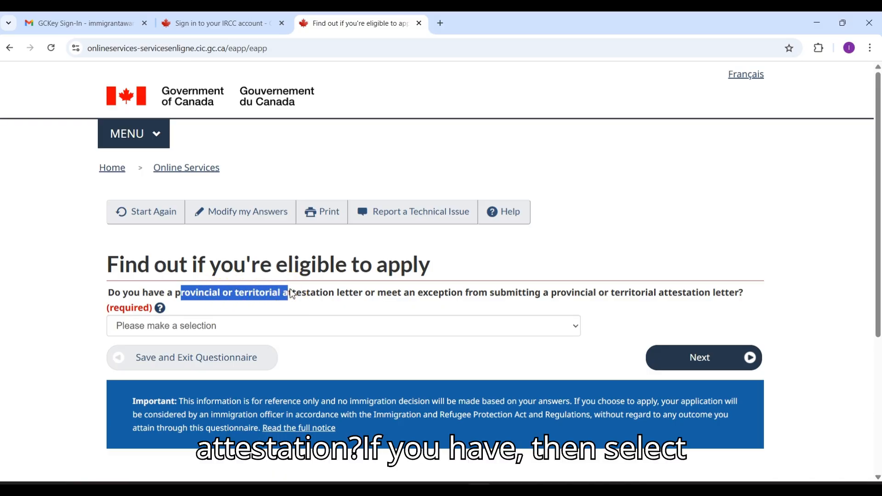
{"action": "left_click", "coordinate": [280, 332]}
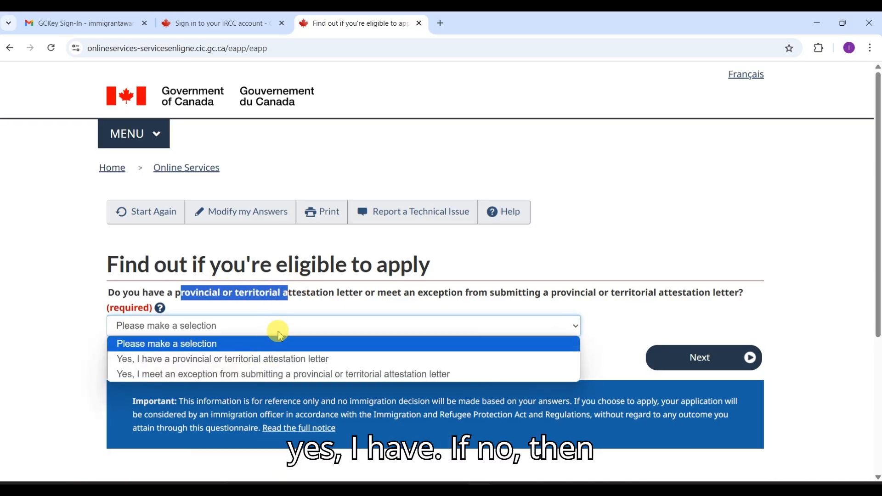
{"action": "left_click", "coordinate": [263, 376]}
{"action": "left_click", "coordinate": [345, 347]}
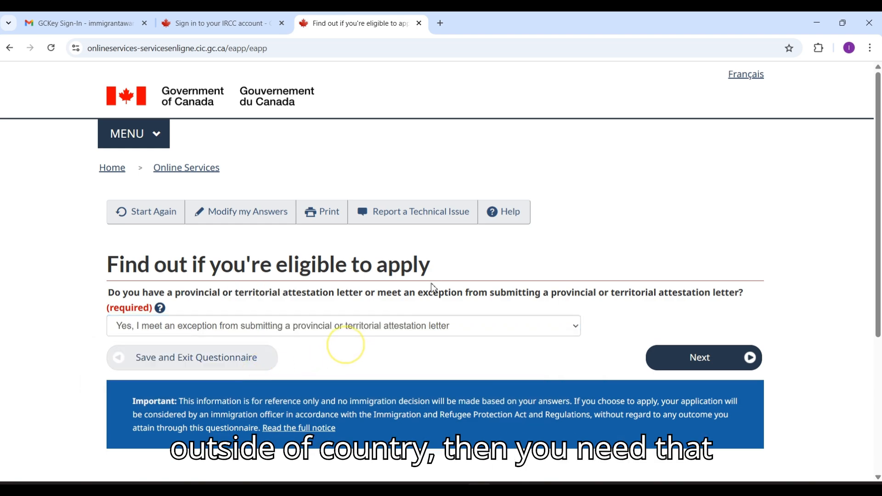
{"action": "double_click", "coordinate": [422, 294]}
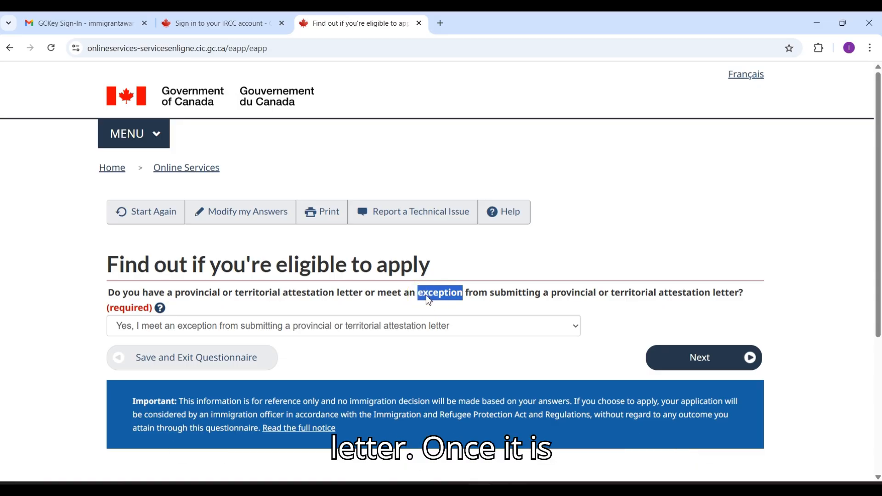
{"action": "triple_click", "coordinate": [427, 296]}
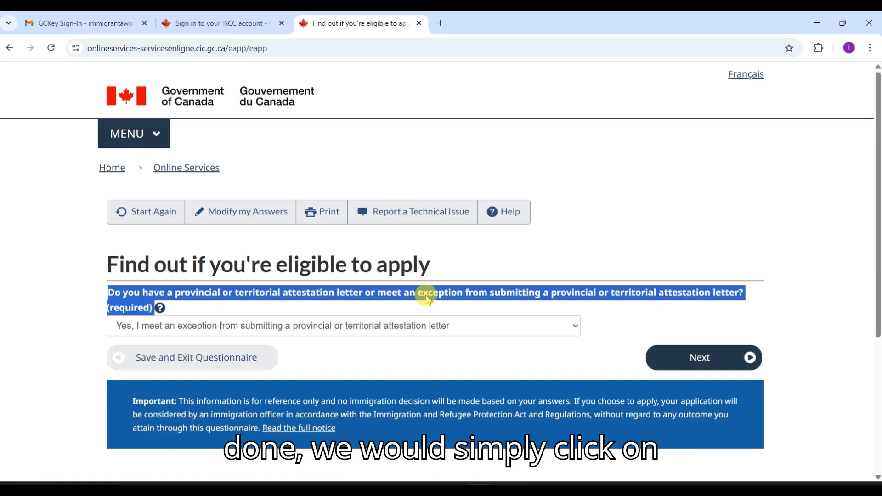
{"action": "double_click", "coordinate": [427, 298]}
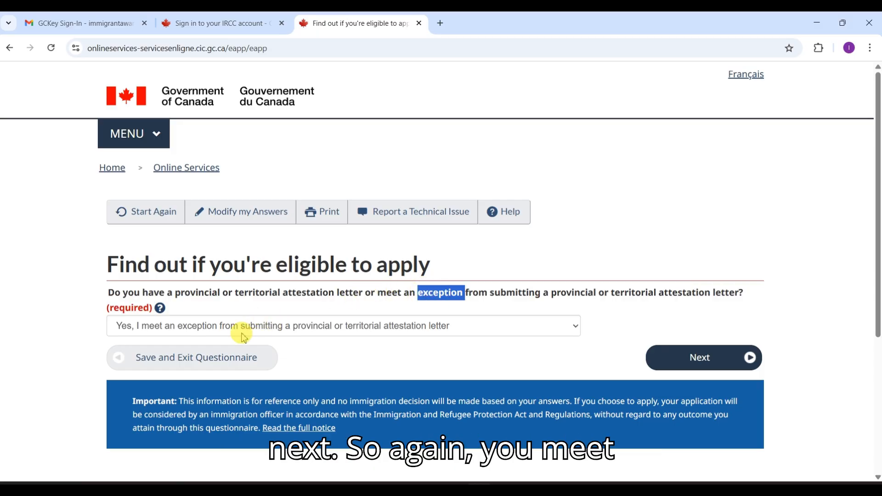
{"action": "left_click", "coordinate": [133, 313]}
{"action": "left_click_drag", "start_coordinate": [133, 312], "coordinate": [480, 347]}
{"action": "left_click", "coordinate": [478, 360]}
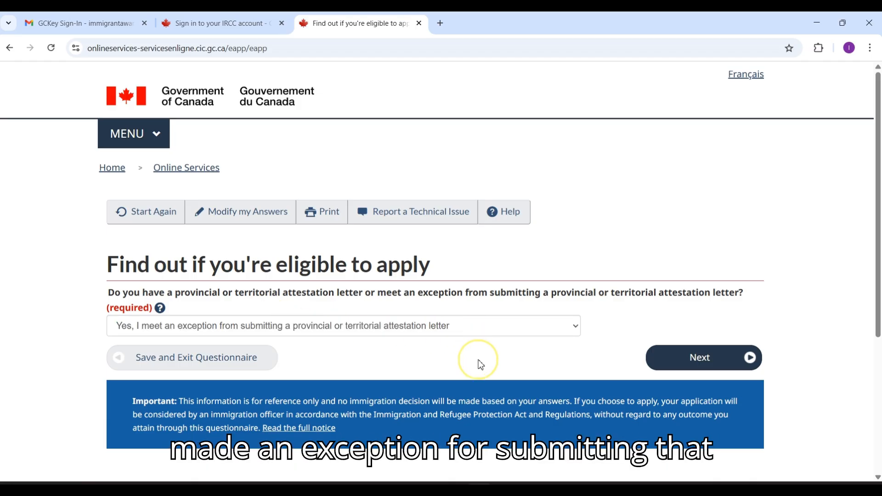
{"action": "left_click", "coordinate": [570, 384]}
{"action": "left_click", "coordinate": [680, 365]}
{"action": "left_click_drag", "start_coordinate": [663, 350], "coordinate": [688, 315]}
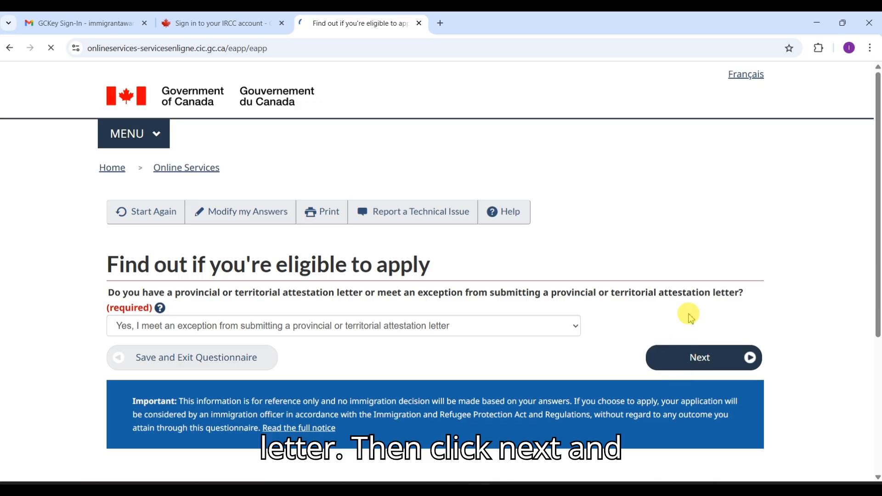
{"action": "scroll", "coordinate": [684, 312], "scroll_direction": "down", "scroll_amount": 1}
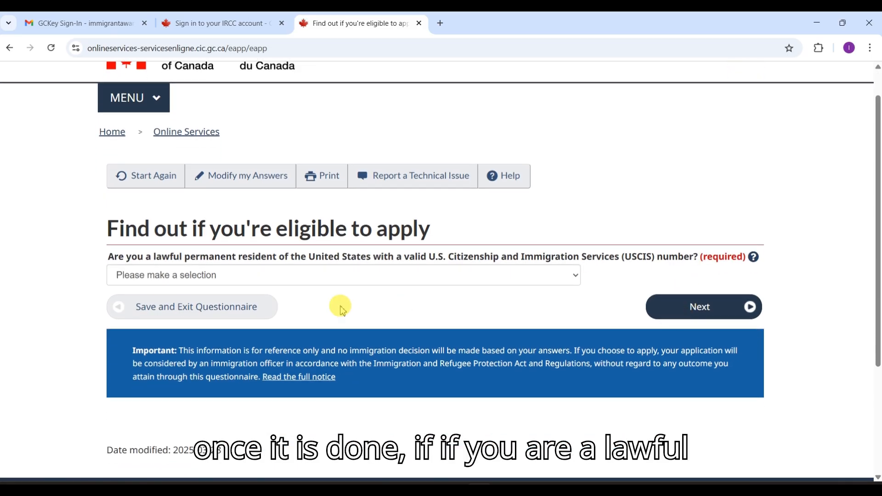
Step: Answer No to U.S. permanent residence and set current immigration status to Student
{"action": "left_click_drag", "start_coordinate": [176, 258], "coordinate": [323, 290]}
{"action": "left_click", "coordinate": [324, 287]}
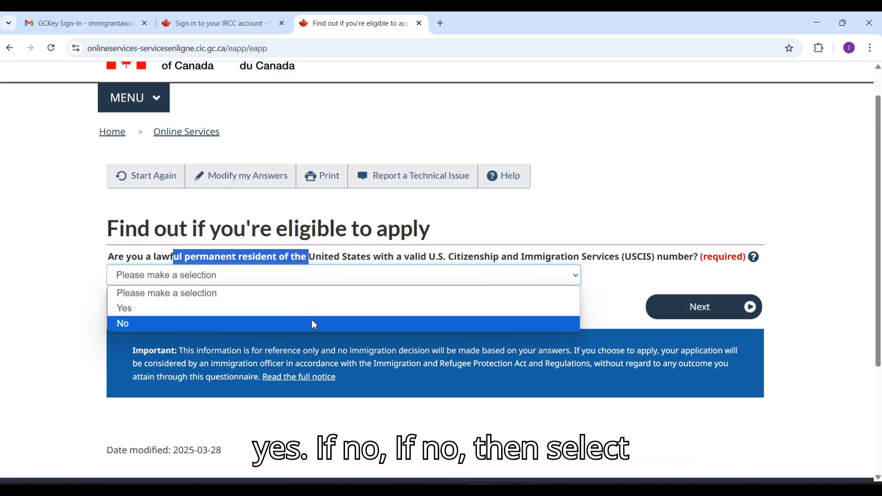
{"action": "left_click", "coordinate": [314, 325]}
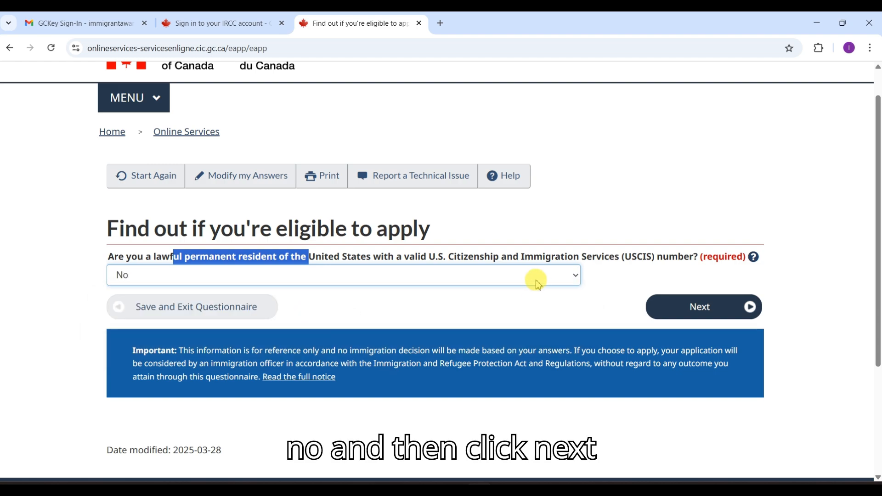
{"action": "left_click", "coordinate": [536, 300]}
{"action": "left_click", "coordinate": [679, 309]}
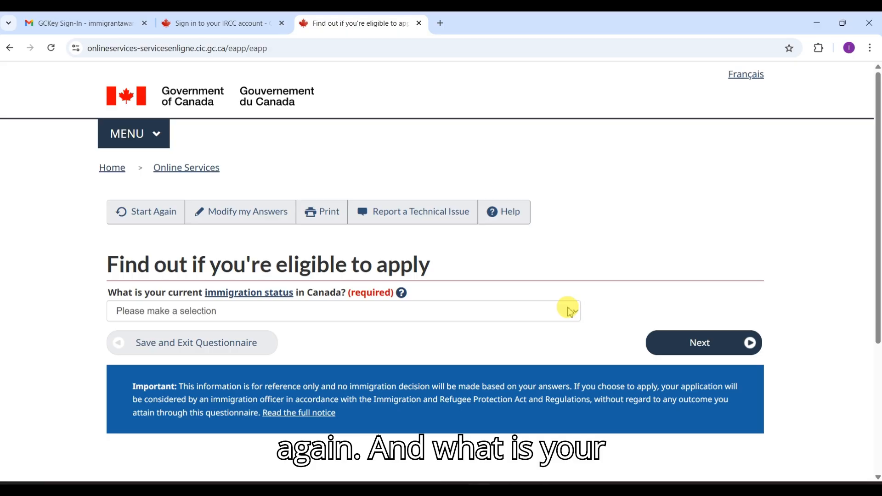
{"action": "left_click", "coordinate": [433, 317]}
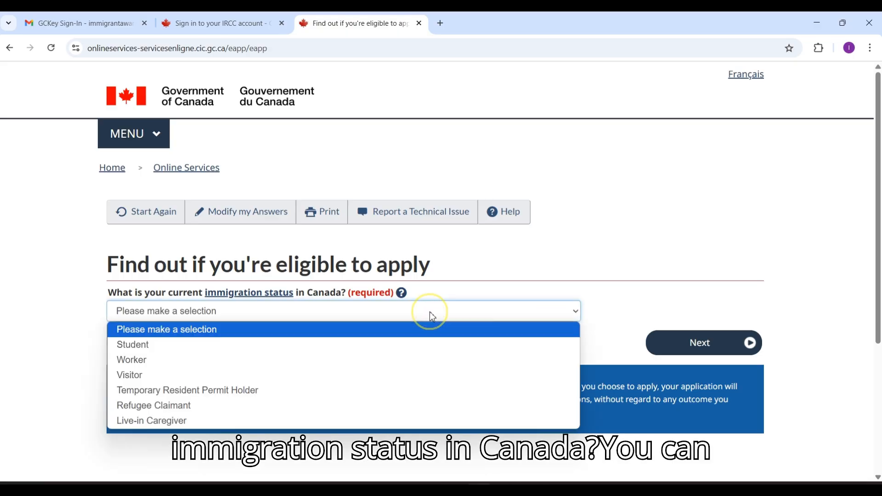
{"action": "left_click", "coordinate": [420, 345]}
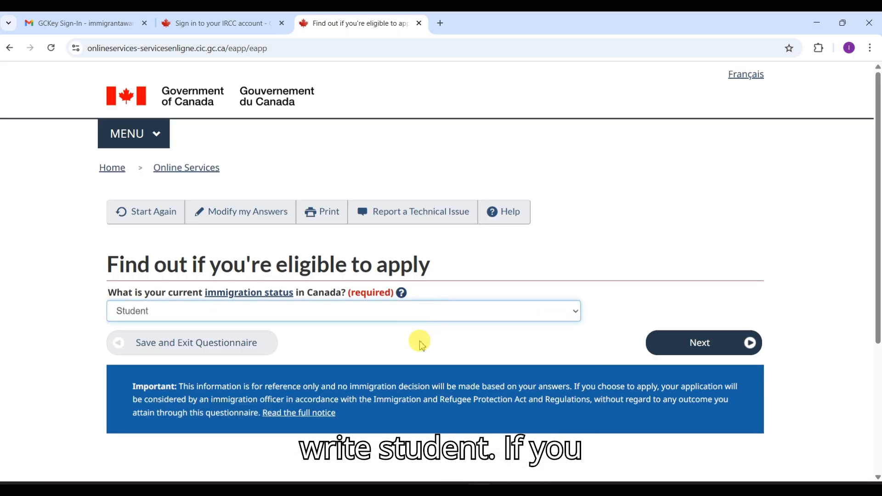
{"action": "left_click", "coordinate": [667, 344]}
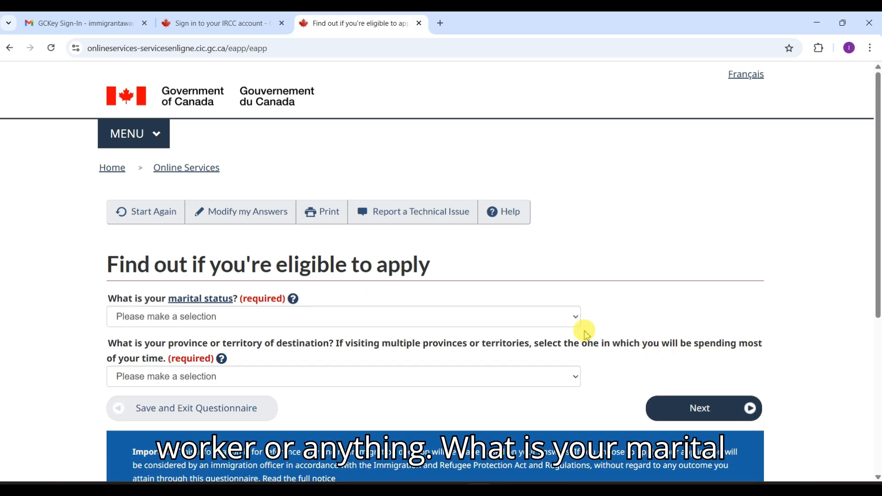
Step: Set marital status to Never Married/Single and destination province to Alberta, then submit
{"action": "scroll", "coordinate": [584, 329], "scroll_direction": "down", "scroll_amount": 1}
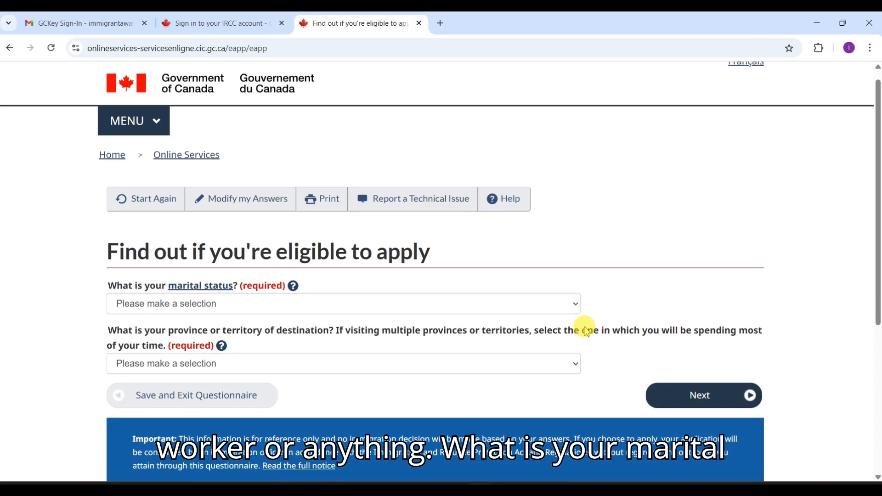
{"action": "left_click", "coordinate": [552, 301]}
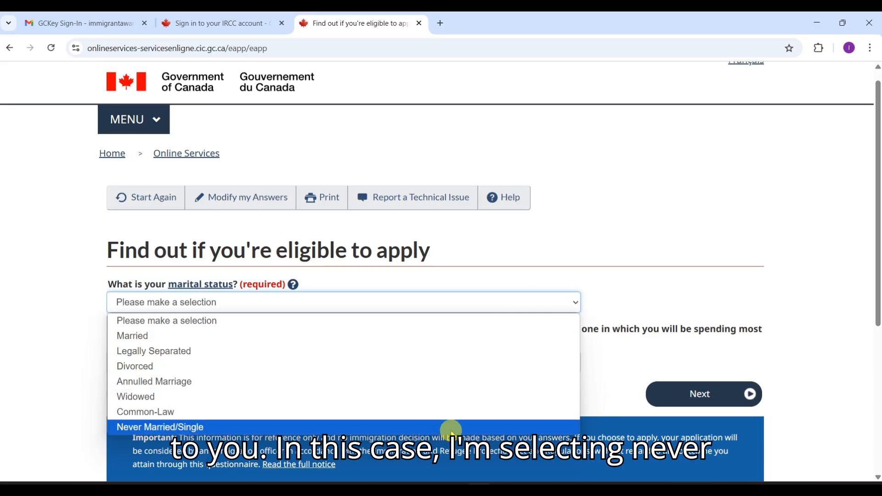
{"action": "left_click", "coordinate": [453, 428]}
{"action": "scroll", "coordinate": [460, 374], "scroll_direction": "down", "scroll_amount": 2}
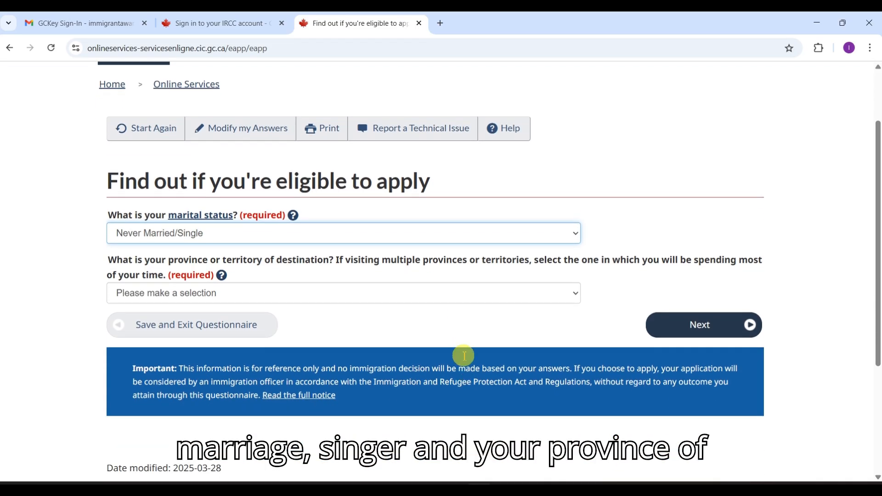
{"action": "left_click", "coordinate": [465, 292]}
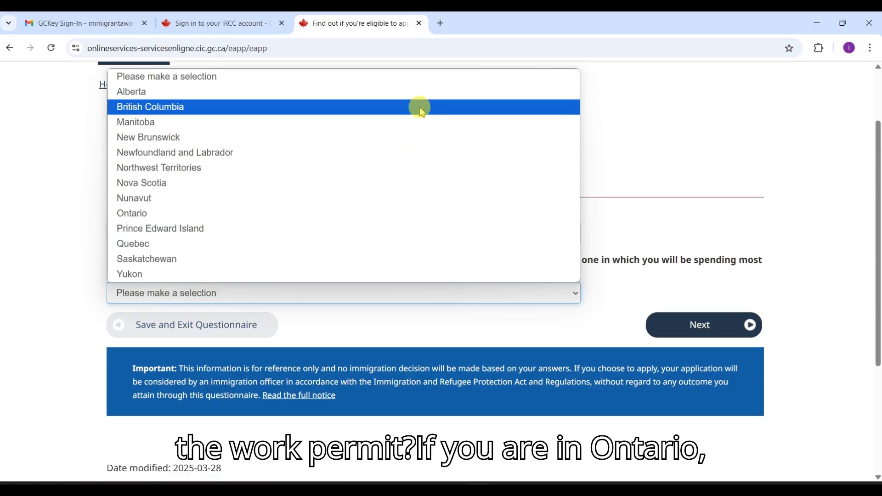
{"action": "left_click", "coordinate": [418, 91]}
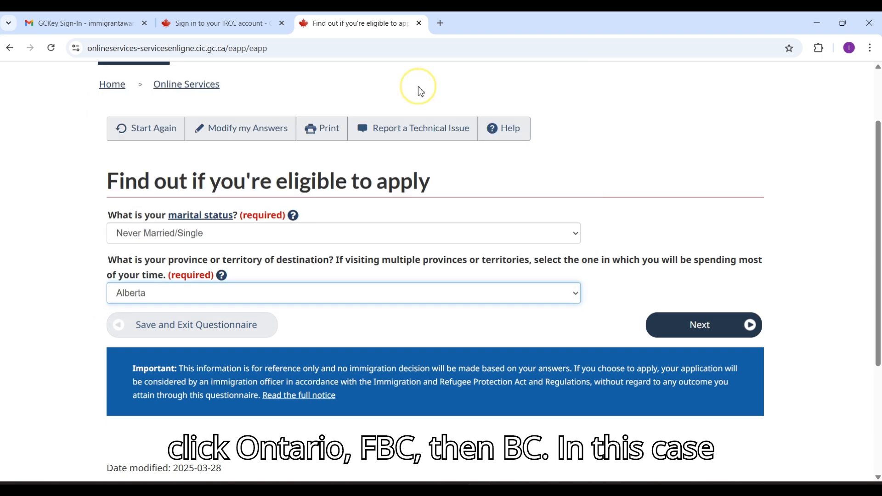
{"action": "left_click", "coordinate": [714, 326]}
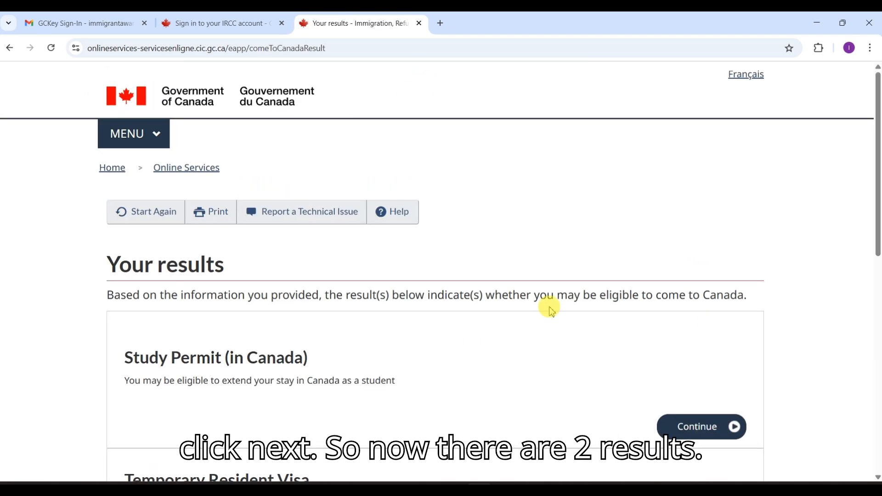
Step: Review the Study Permit and Temporary Resident Visa results, then continue with Study Permit (in Canada)
{"action": "scroll", "coordinate": [549, 308], "scroll_direction": "down", "scroll_amount": 3}
{"action": "scroll", "coordinate": [549, 307], "scroll_direction": "down", "scroll_amount": 1}
{"action": "scroll", "coordinate": [550, 307], "scroll_direction": "up", "scroll_amount": 1}
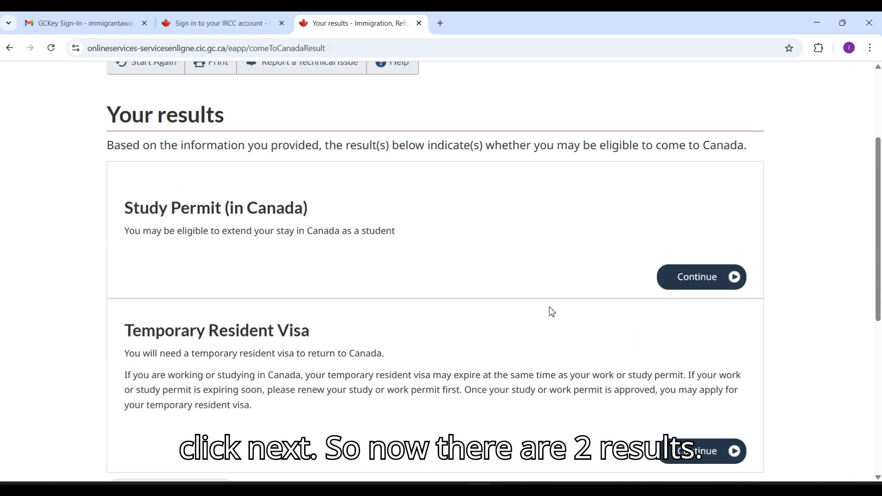
{"action": "left_click_drag", "start_coordinate": [116, 225], "coordinate": [324, 227]}
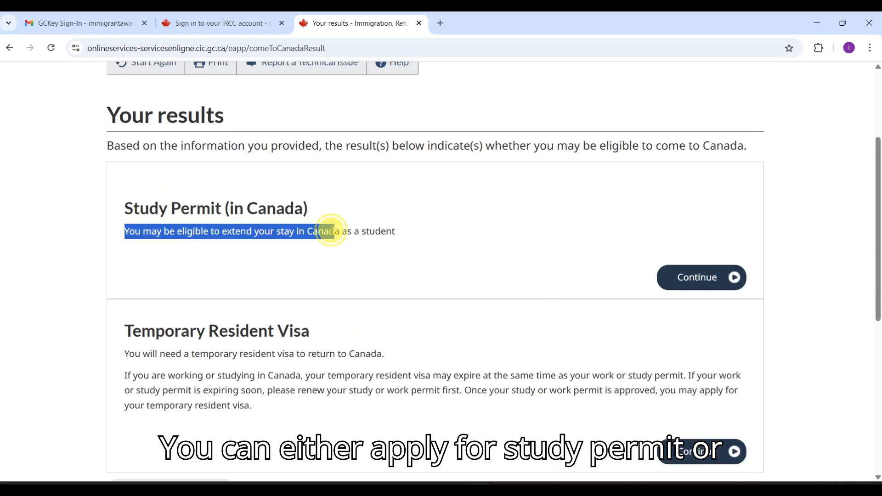
{"action": "left_click", "coordinate": [315, 217]}
{"action": "left_click_drag", "start_coordinate": [130, 332], "coordinate": [415, 366]}
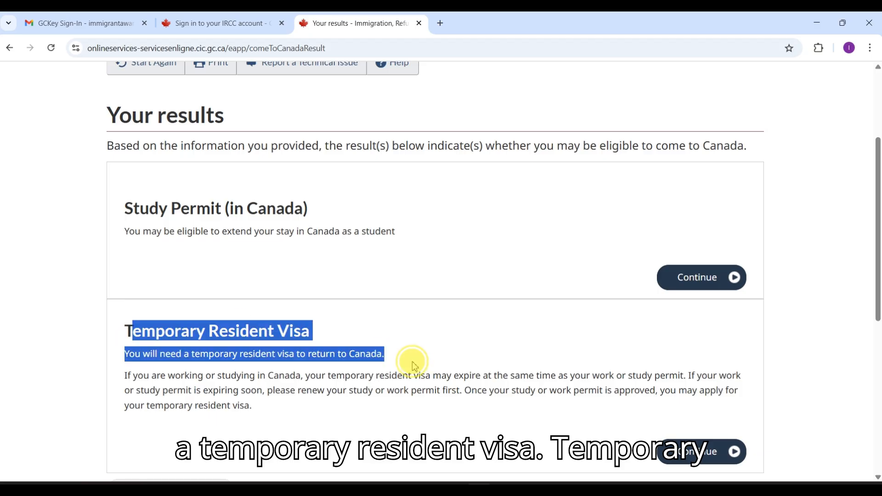
{"action": "triple_click", "coordinate": [246, 345]}
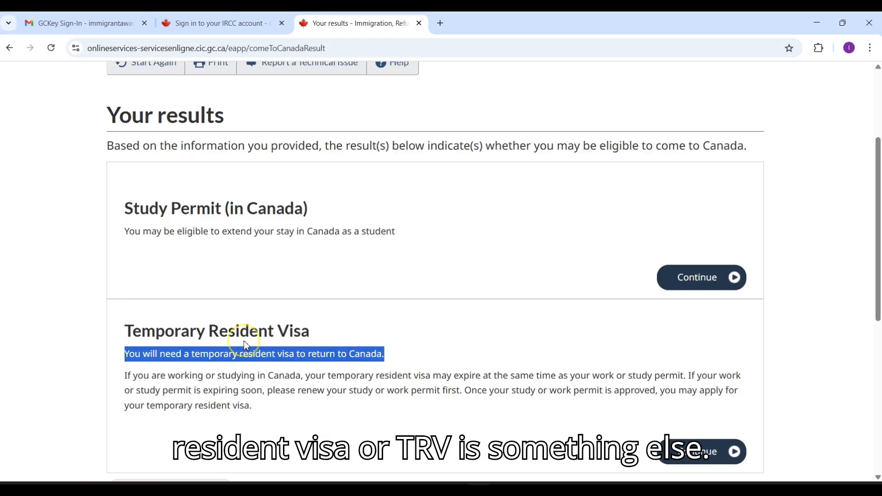
{"action": "triple_click", "coordinate": [234, 329]}
{"action": "triple_click", "coordinate": [235, 330]}
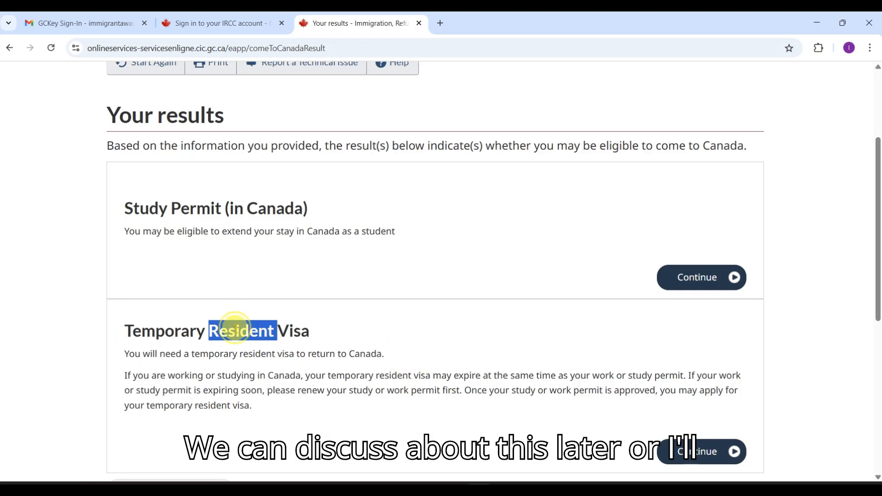
{"action": "left_click_drag", "start_coordinate": [235, 330], "coordinate": [242, 379]}
{"action": "left_click", "coordinate": [247, 371]}
{"action": "scroll", "coordinate": [248, 371], "scroll_direction": "up", "scroll_amount": 2}
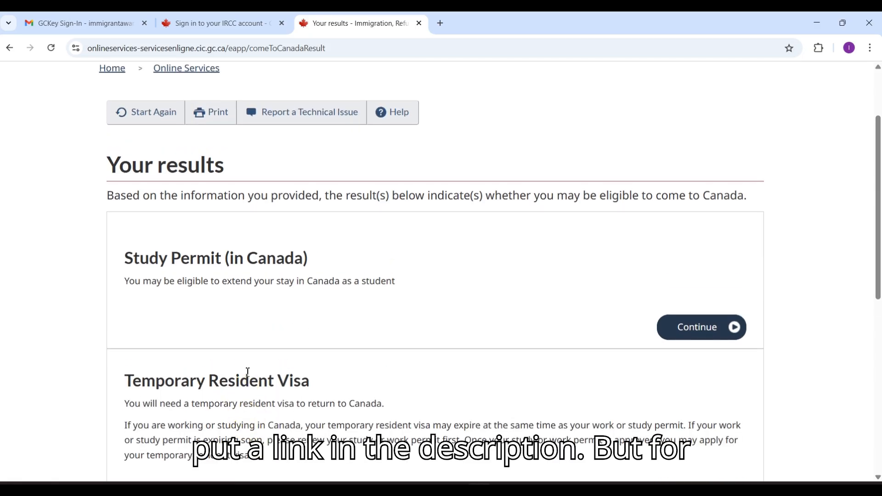
{"action": "left_click_drag", "start_coordinate": [122, 276], "coordinate": [329, 298]}
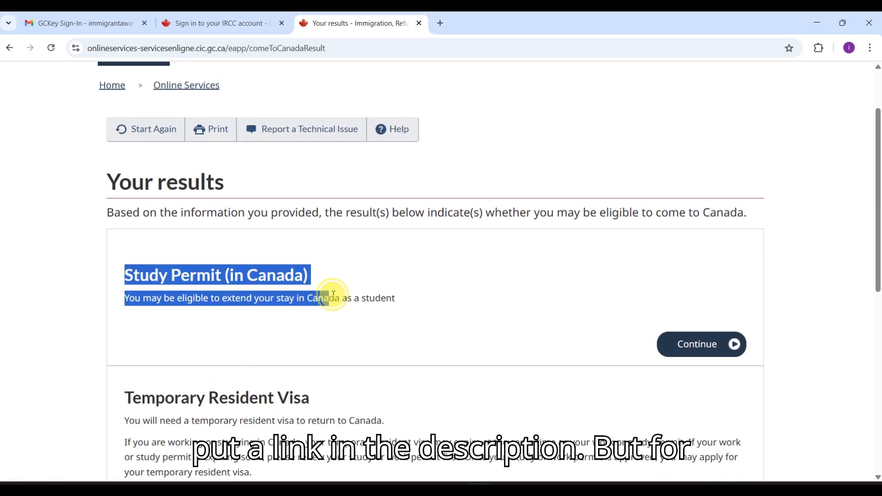
{"action": "left_click", "coordinate": [714, 348]}
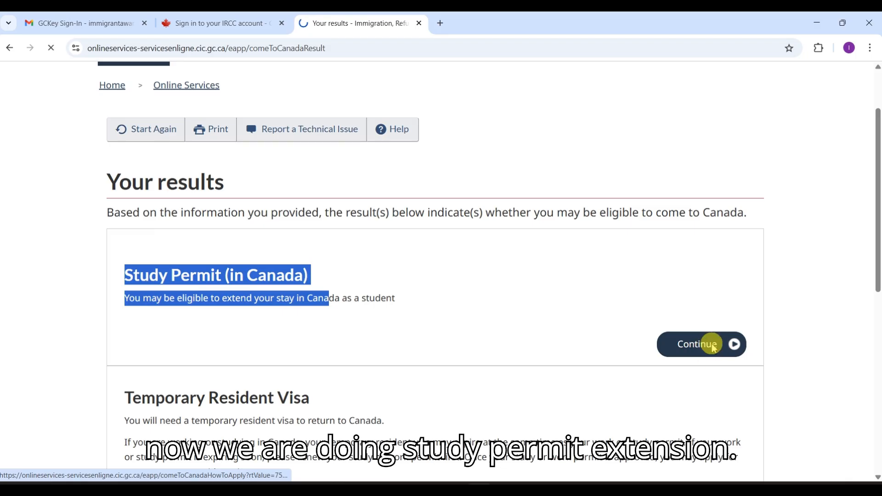
{"action": "scroll", "coordinate": [663, 330], "scroll_direction": "down", "scroll_amount": 3}
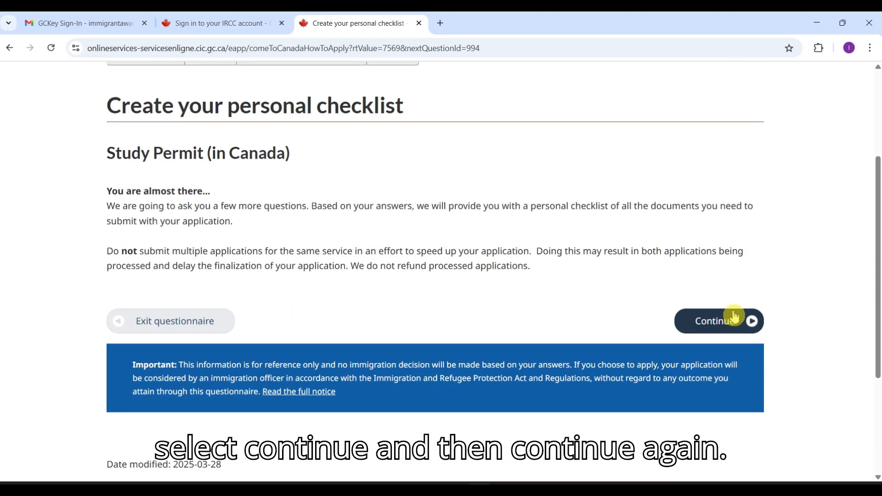
Step: Start the checklist questions and answer No to accompanying a family member
{"action": "left_click", "coordinate": [734, 317]}
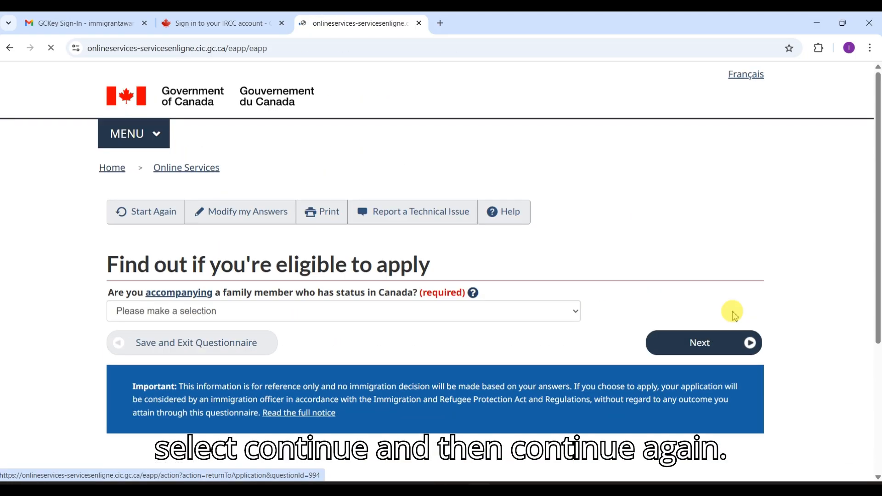
{"action": "scroll", "coordinate": [734, 313], "scroll_direction": "down", "scroll_amount": 2}
{"action": "scroll", "coordinate": [735, 317], "scroll_direction": "down", "scroll_amount": 1}
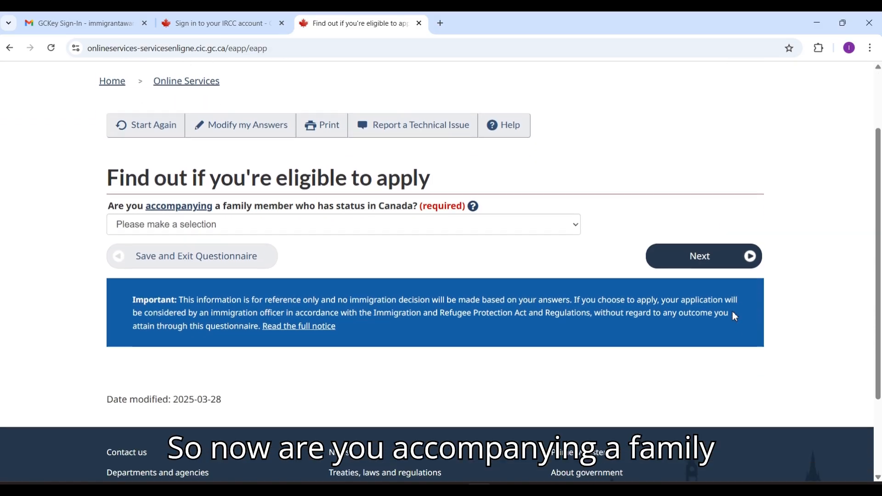
{"action": "left_click_drag", "start_coordinate": [102, 199], "coordinate": [295, 196]}
{"action": "left_click", "coordinate": [441, 184]}
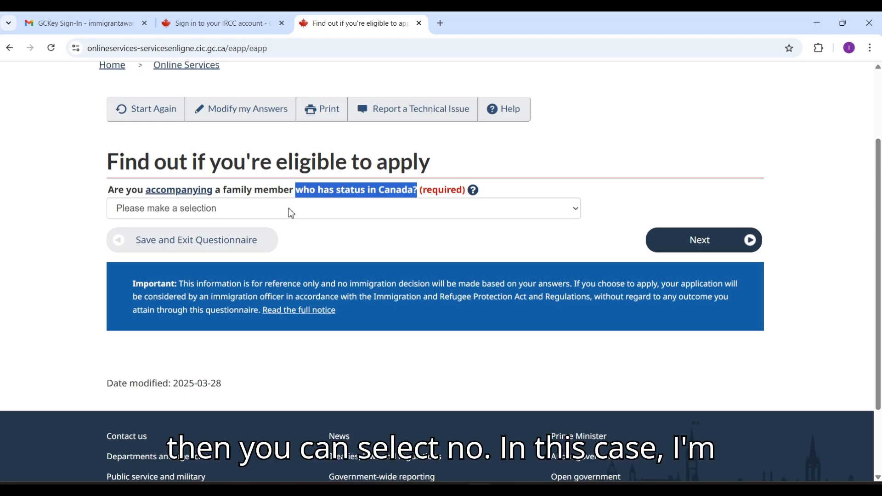
{"action": "left_click", "coordinate": [291, 214]}
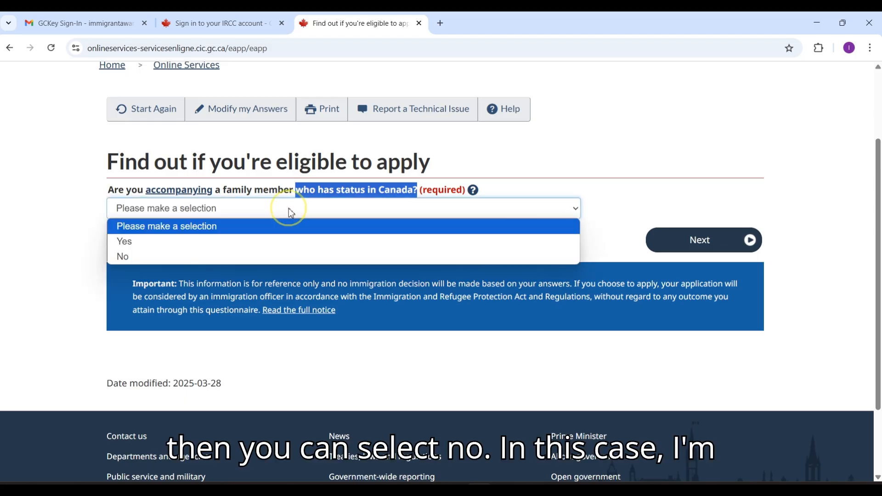
{"action": "left_click", "coordinate": [269, 240]}
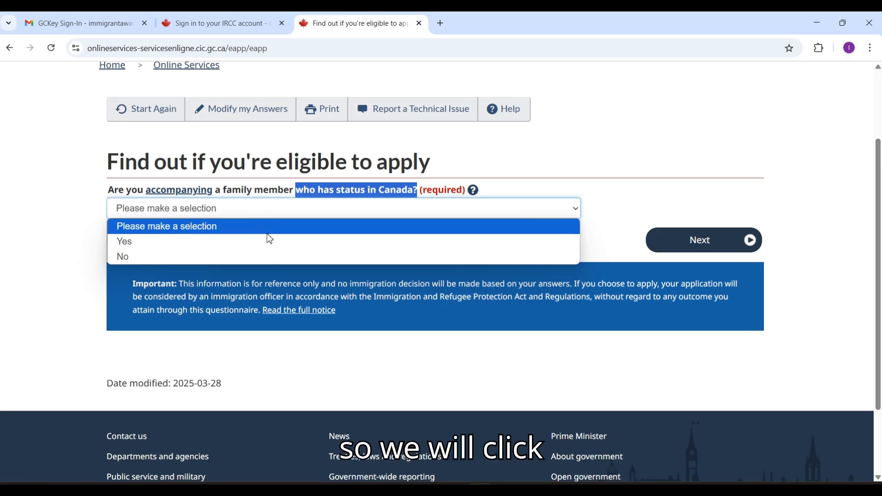
{"action": "left_click", "coordinate": [267, 248]}
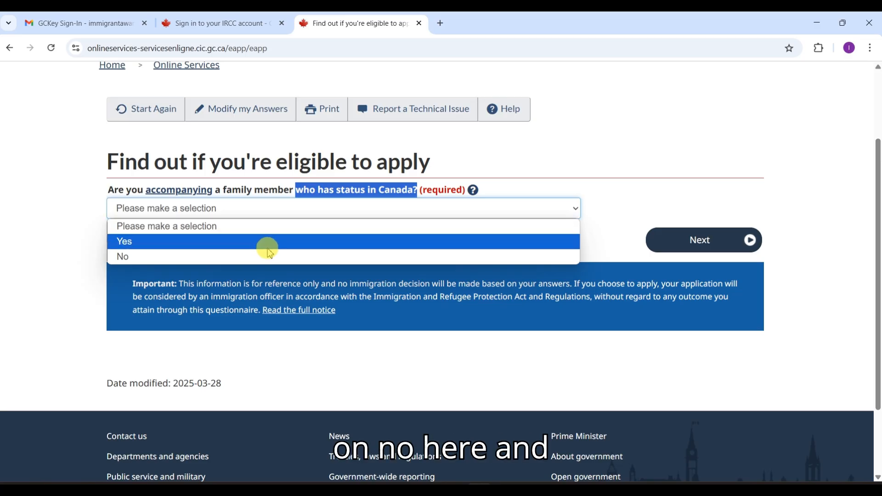
{"action": "left_click", "coordinate": [272, 257]}
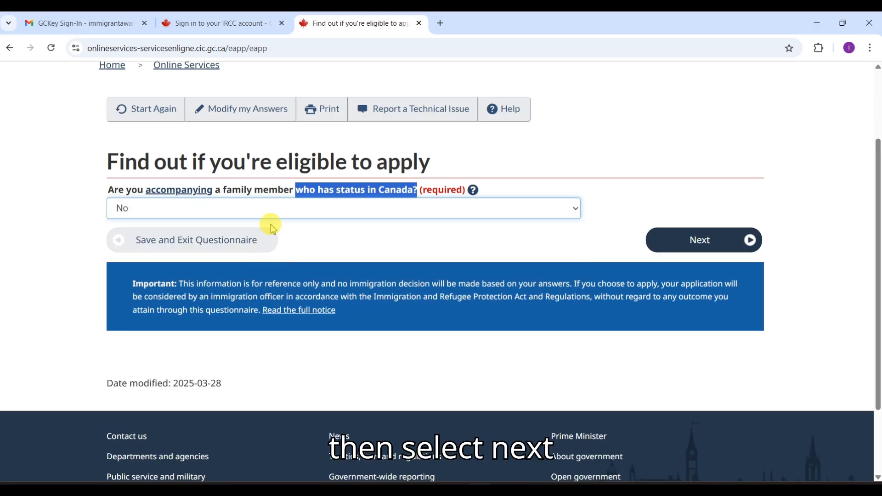
{"action": "left_click", "coordinate": [748, 252]}
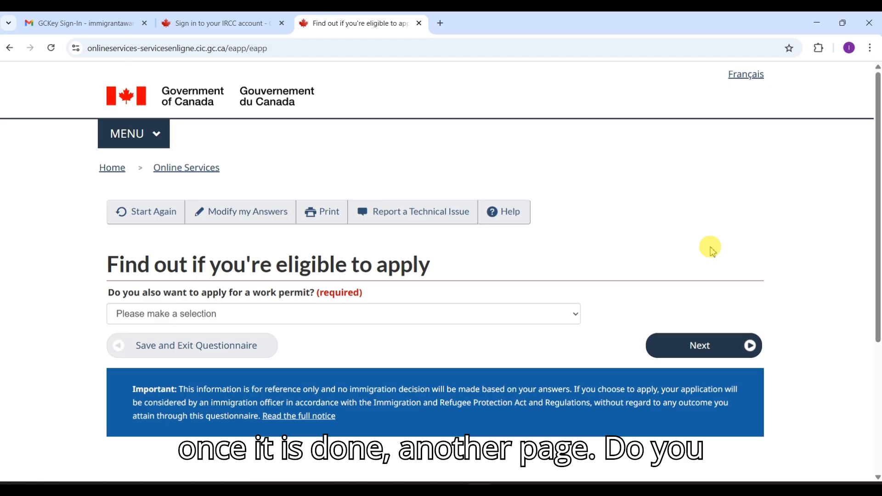
Step: Answer No to also applying for a work permit
{"action": "scroll", "coordinate": [710, 247], "scroll_direction": "down", "scroll_amount": 1}
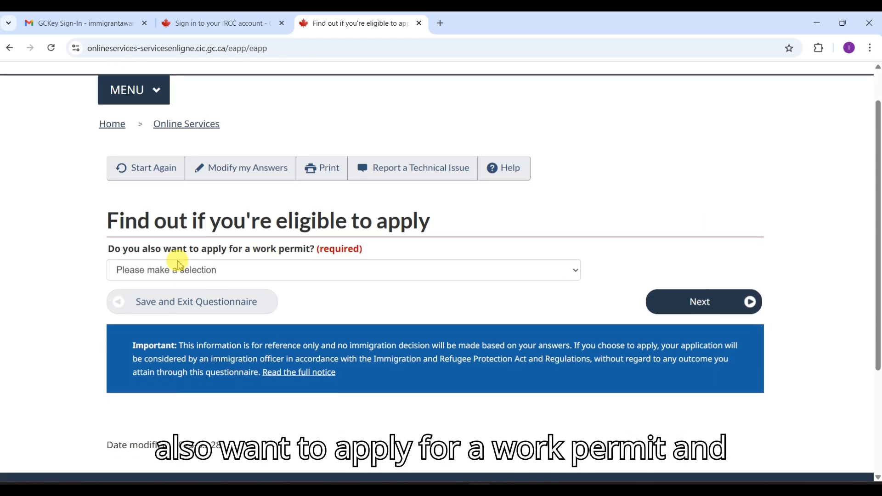
{"action": "left_click_drag", "start_coordinate": [114, 249], "coordinate": [299, 249]}
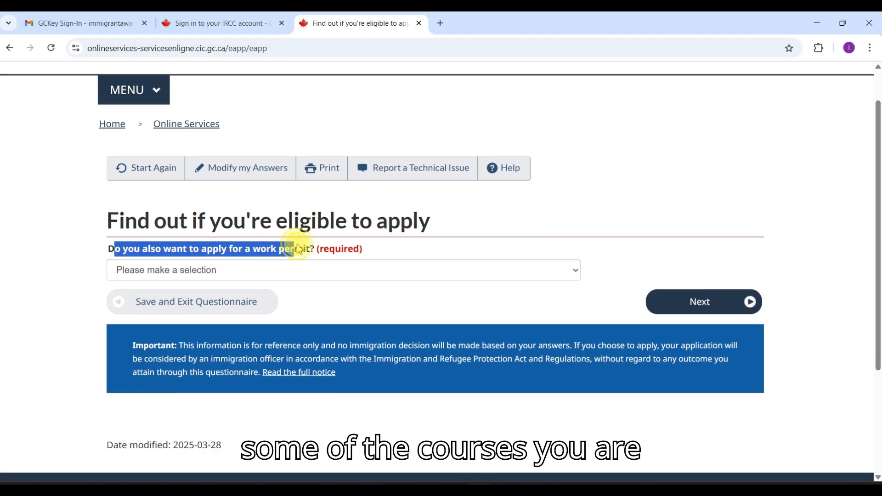
{"action": "left_click", "coordinate": [298, 270]}
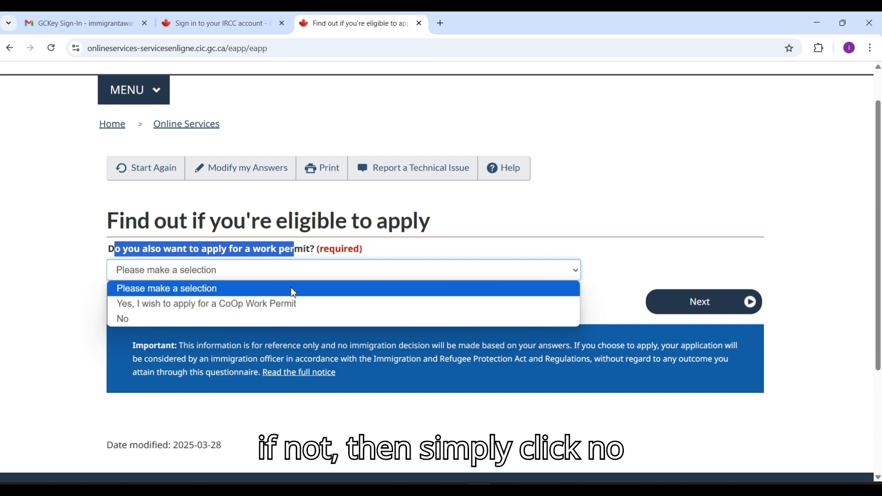
{"action": "left_click", "coordinate": [285, 318]}
{"action": "left_click", "coordinate": [708, 299]}
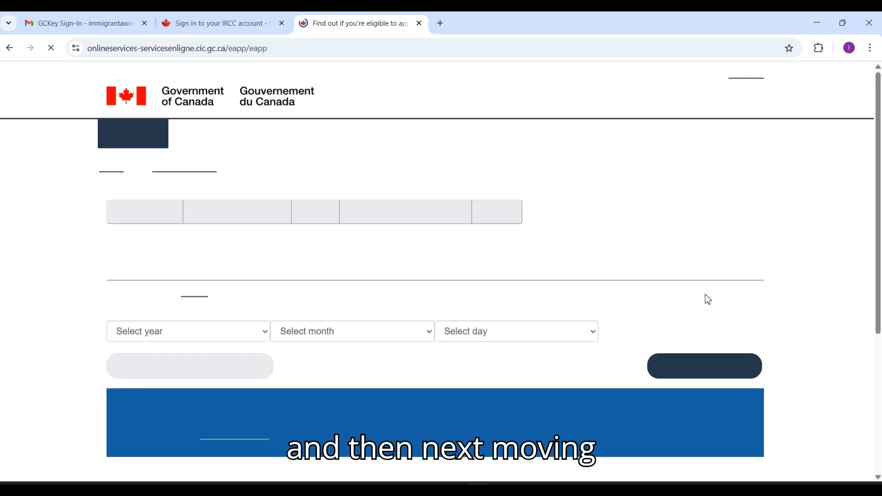
{"action": "scroll", "coordinate": [473, 266], "scroll_direction": "down", "scroll_amount": 2}
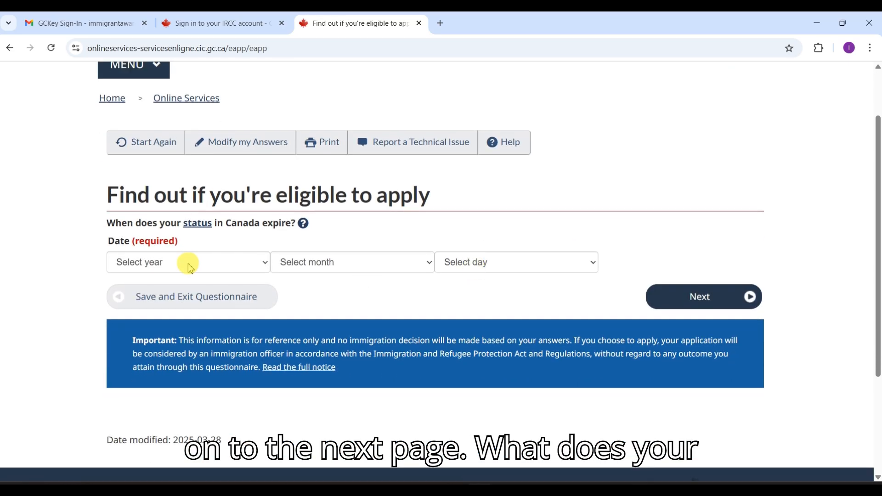
Step: Enter 2025 / June / 14 as the status expiry date and submit it
{"action": "left_click", "coordinate": [190, 268]}
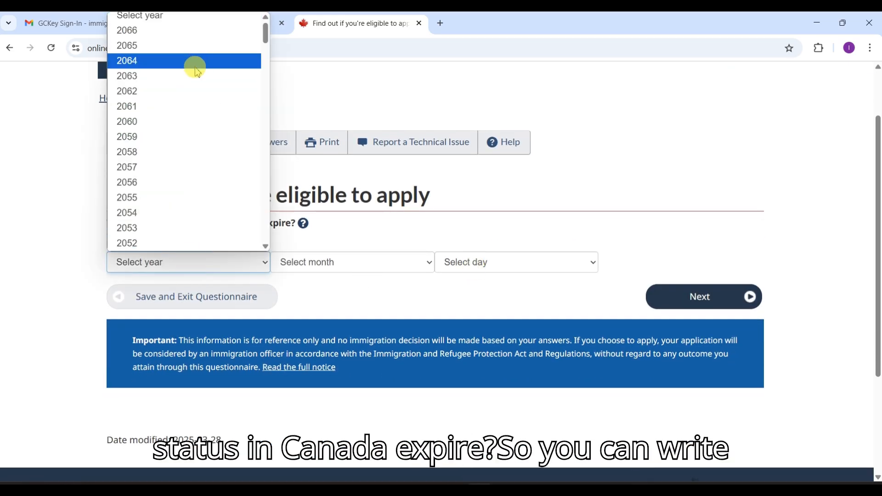
{"action": "key", "text": "Down"}
{"action": "key", "text": "Down"}
{"action": "key", "text": "Down"}
{"action": "key", "text": "Down"}
{"action": "key", "text": "Down"}
{"action": "key", "text": "Down"}
{"action": "key", "text": "Down"}
{"action": "key", "text": "Down"}
{"action": "key", "text": "Down"}
{"action": "key", "text": "Down"}
{"action": "key", "text": "Down"}
{"action": "key", "text": "Down"}
{"action": "key", "text": "Down"}
{"action": "key", "text": "Down"}
{"action": "key", "text": "Down"}
{"action": "key", "text": "Down"}
{"action": "key", "text": "Down"}
{"action": "key", "text": "Down"}
{"action": "key", "text": "Down"}
{"action": "key", "text": "Down"}
{"action": "key", "text": "Return"}
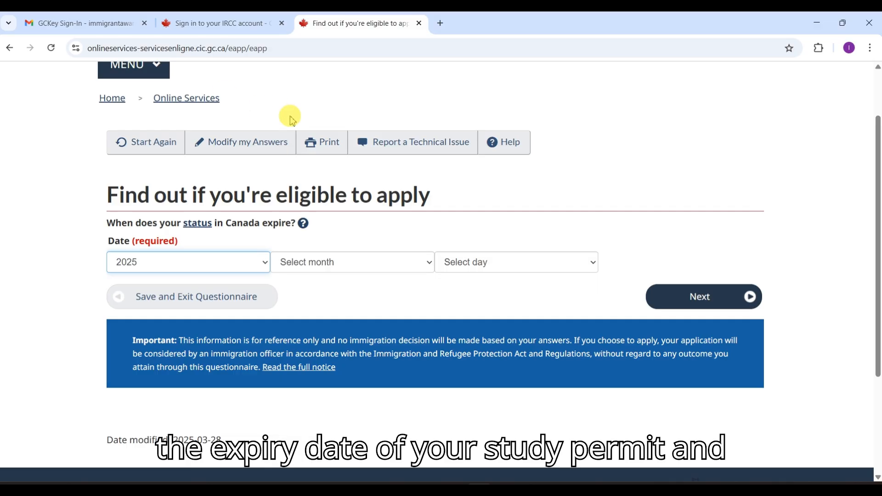
{"action": "left_click", "coordinate": [334, 258]}
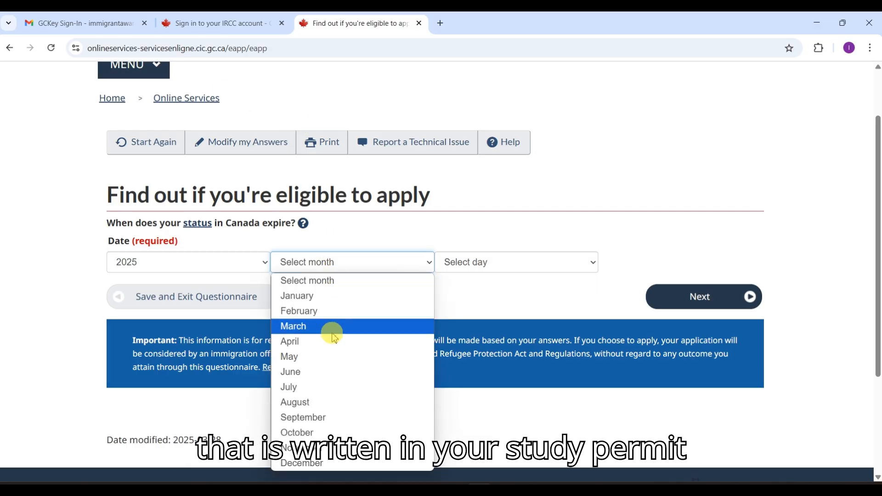
{"action": "left_click", "coordinate": [321, 372]}
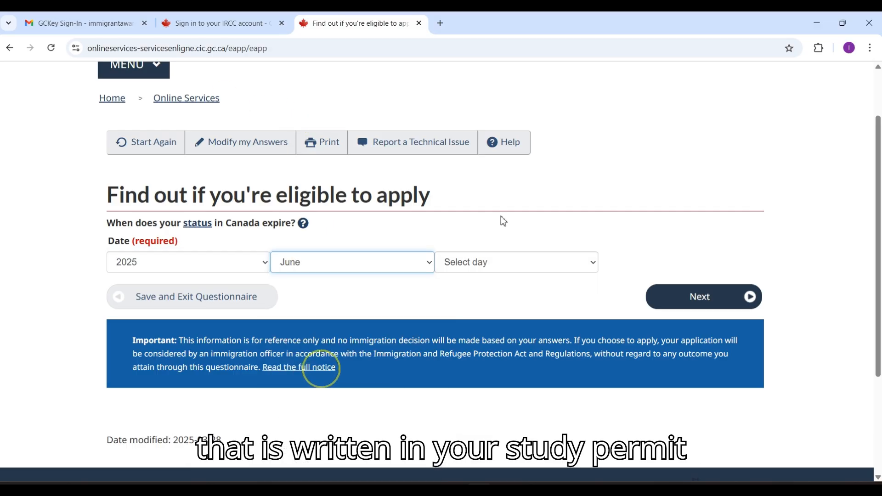
{"action": "left_click", "coordinate": [511, 275]}
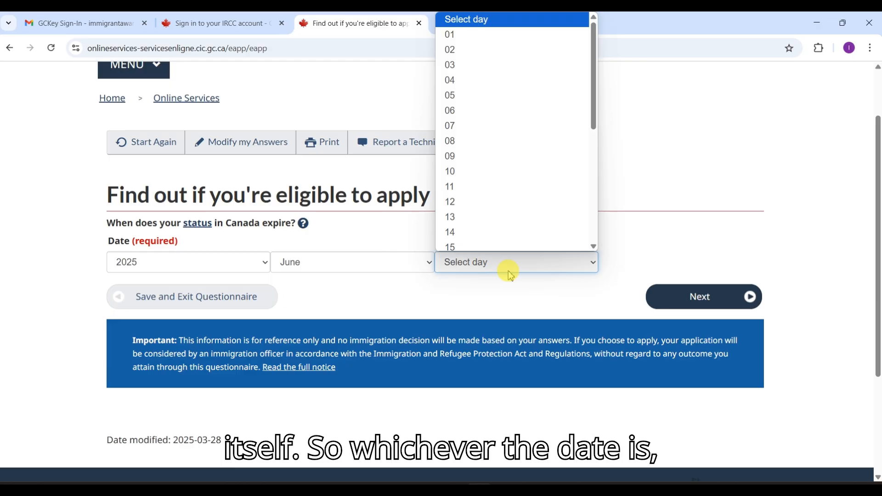
{"action": "left_click", "coordinate": [500, 233]}
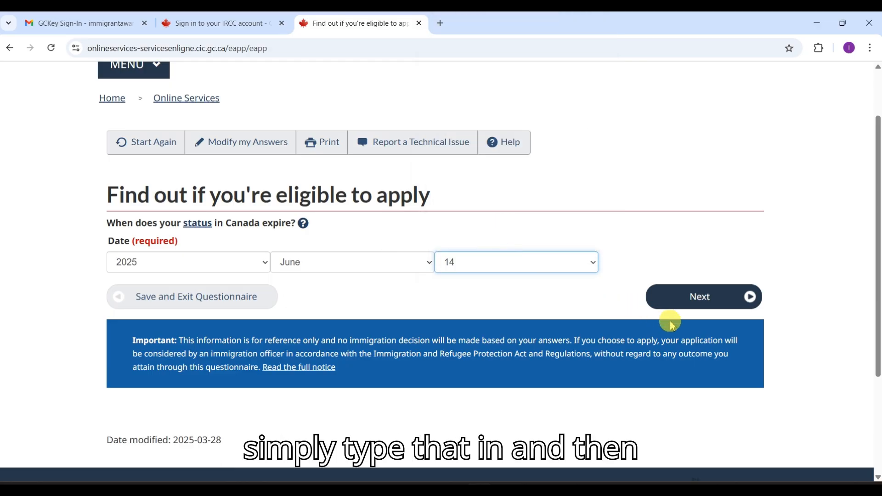
{"action": "left_click", "coordinate": [692, 307]}
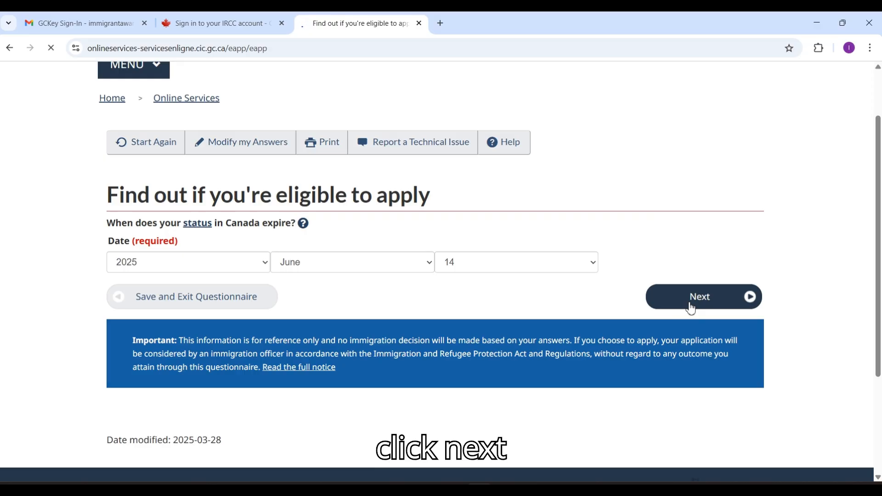
{"action": "scroll", "coordinate": [690, 305], "scroll_direction": "down", "scroll_amount": 1}
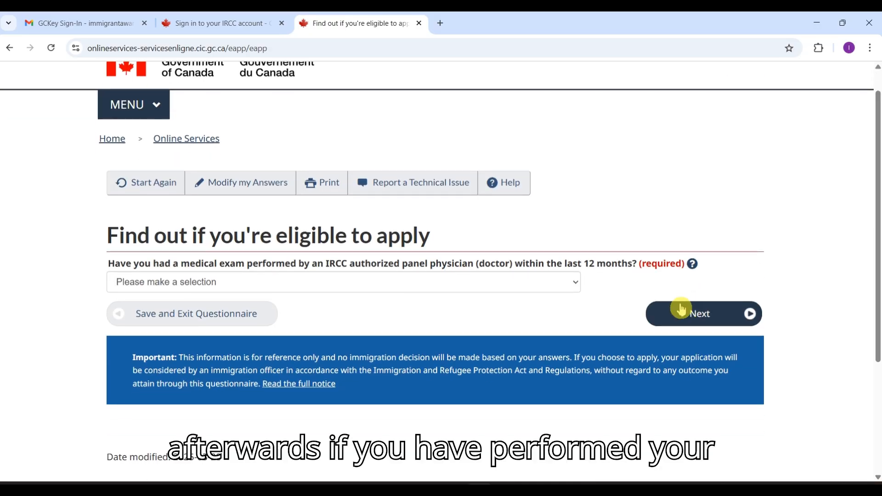
Step: Answer No to having an IRCC panel-physician medical exam in the last 12 months
{"action": "left_click_drag", "start_coordinate": [130, 263], "coordinate": [274, 266]}
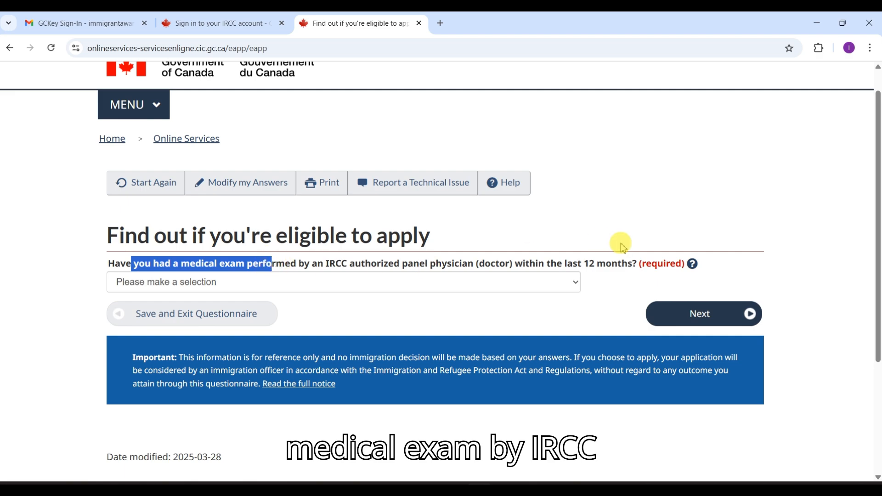
{"action": "mouse_move", "coordinate": [515, 262]}
{"action": "left_mouse_down"}
{"action": "mouse_move", "coordinate": [611, 246]}
{"action": "mouse_move", "coordinate": [608, 257]}
{"action": "mouse_move", "coordinate": [639, 265]}
{"action": "mouse_move", "coordinate": [510, 266]}
{"action": "left_mouse_up"}
{"action": "left_click", "coordinate": [639, 265]}
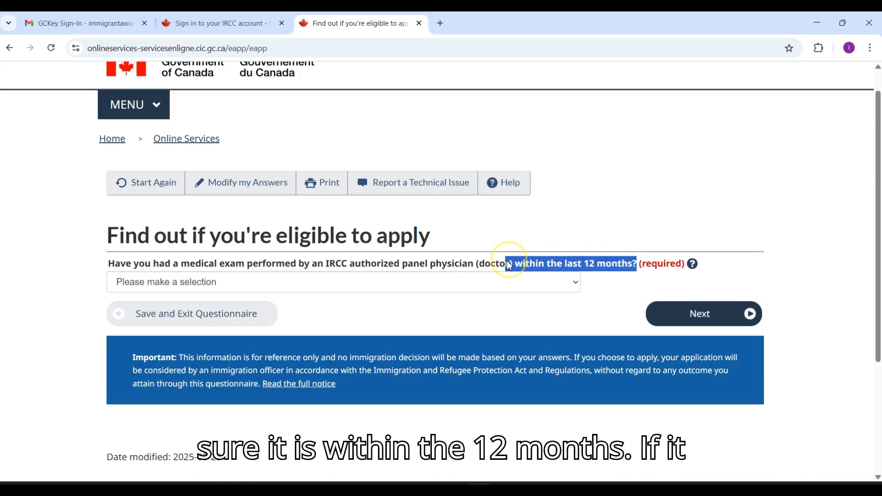
{"action": "left_click", "coordinate": [491, 282]}
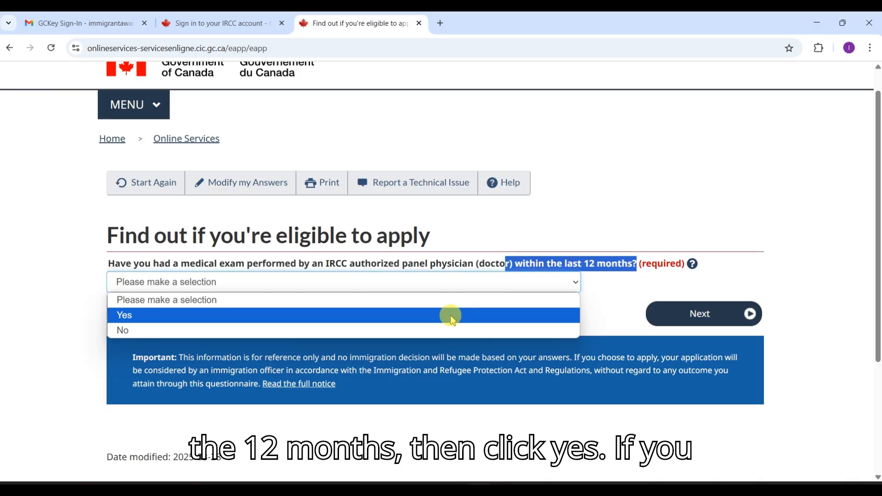
{"action": "left_click", "coordinate": [443, 341]}
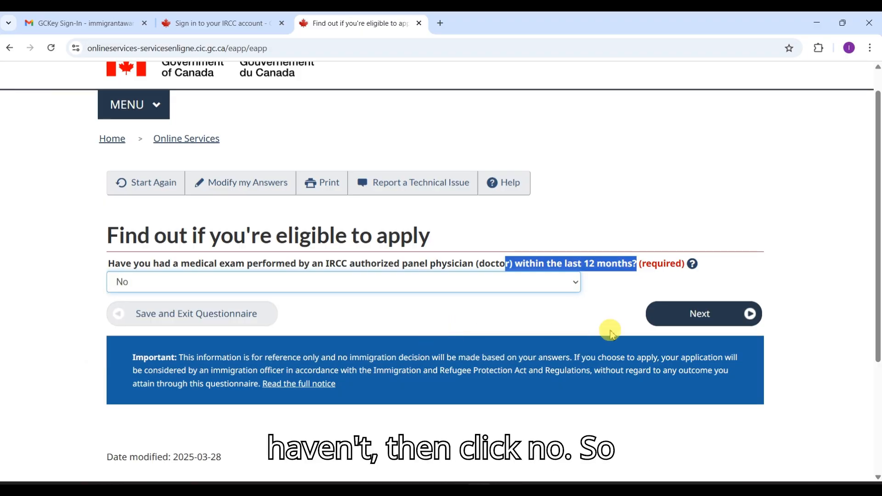
{"action": "left_click", "coordinate": [678, 317]}
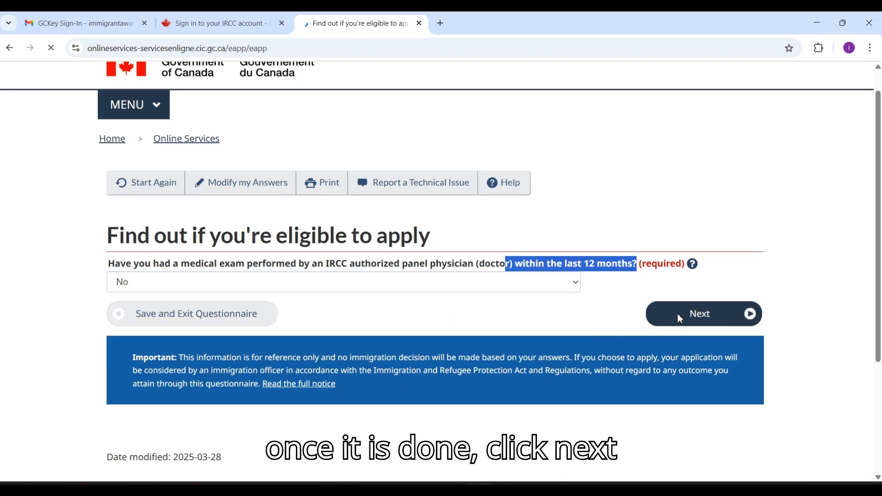
{"action": "scroll", "coordinate": [678, 317], "scroll_direction": "down", "scroll_amount": 2}
{"action": "scroll", "coordinate": [681, 318], "scroll_direction": "down", "scroll_amount": 2}
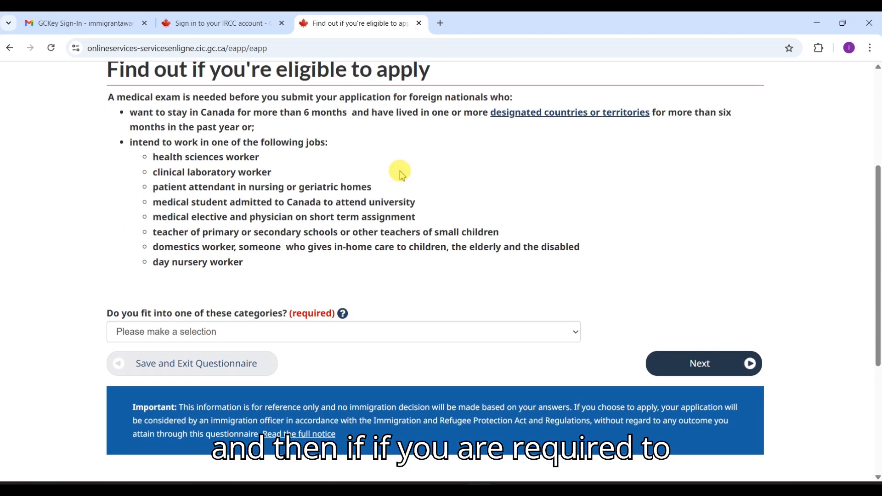
Step: Answer No to fitting the listed medical-exam job and stay categories
{"action": "left_click_drag", "start_coordinate": [199, 97], "coordinate": [207, 115]}
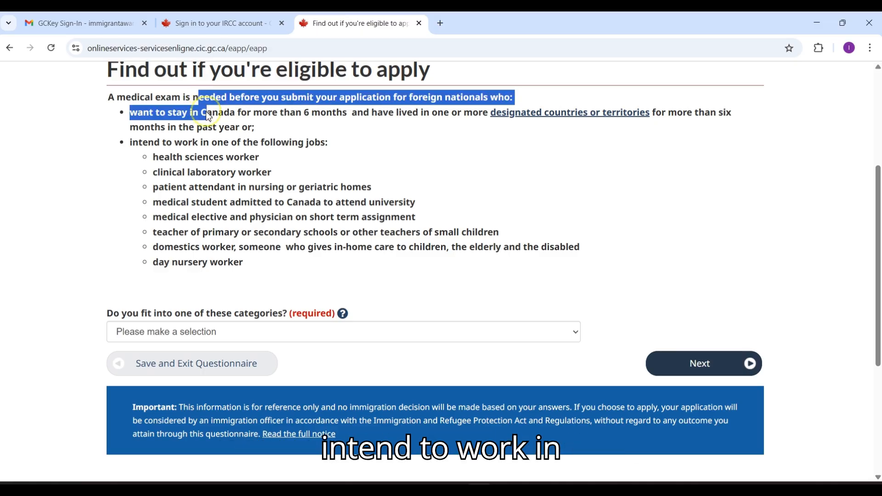
{"action": "triple_click", "coordinate": [142, 114]}
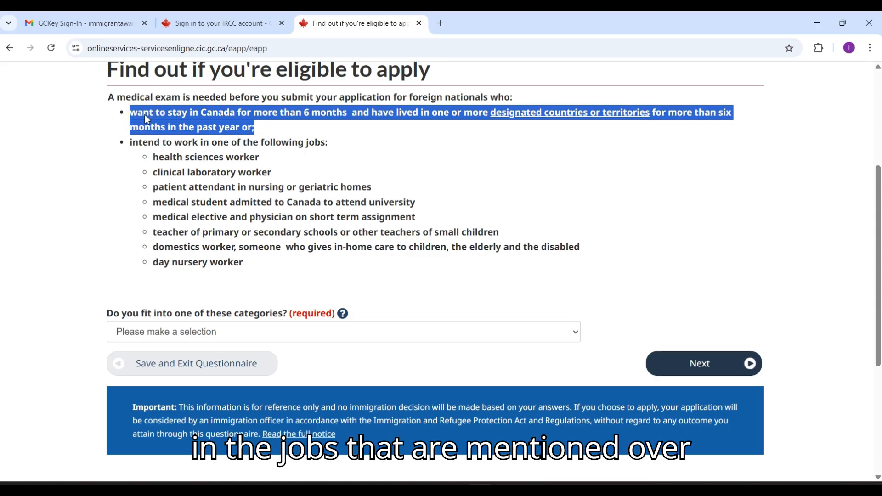
{"action": "triple_click", "coordinate": [195, 173]}
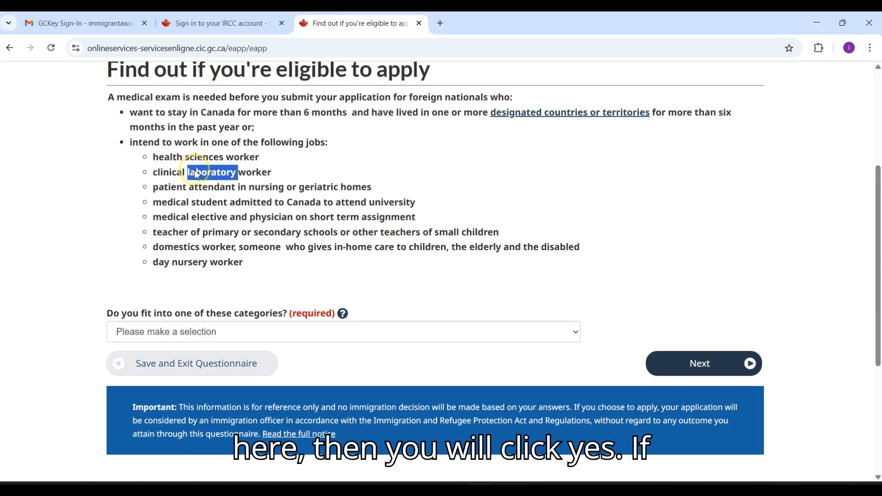
{"action": "triple_click", "coordinate": [195, 248]}
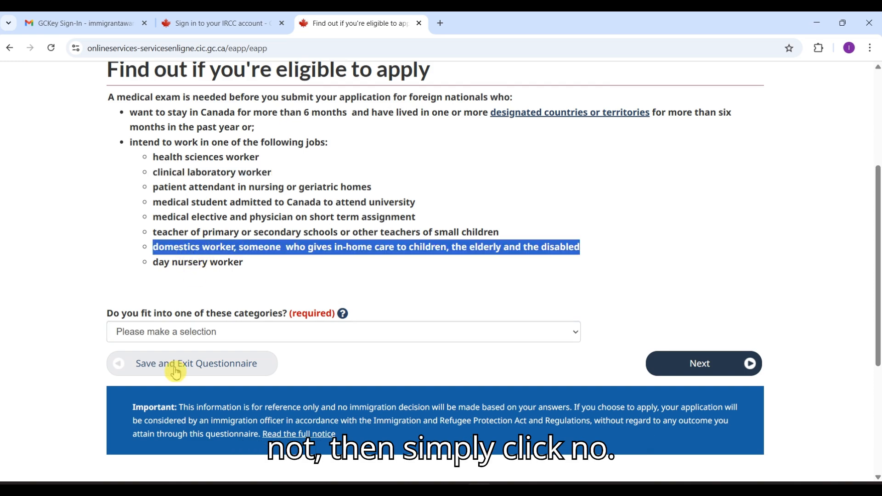
{"action": "left_click", "coordinate": [185, 335]}
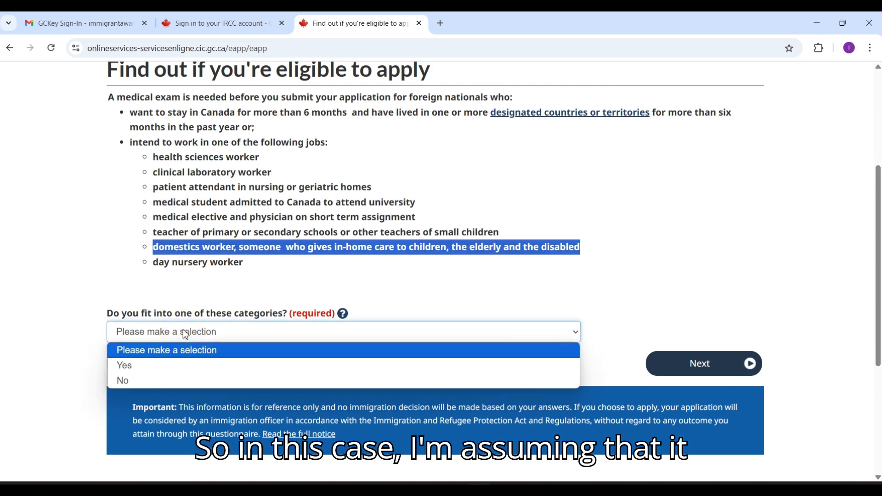
{"action": "left_click", "coordinate": [164, 385]}
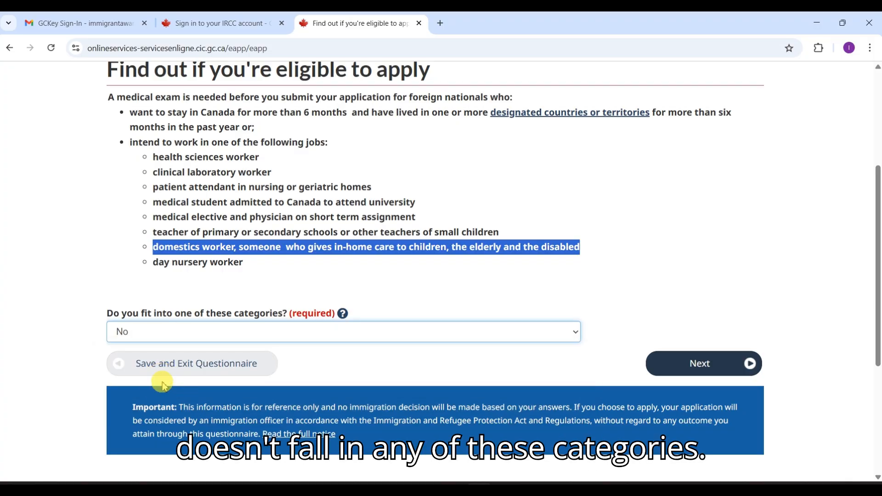
{"action": "left_click", "coordinate": [428, 134]}
{"action": "left_click", "coordinate": [701, 364]}
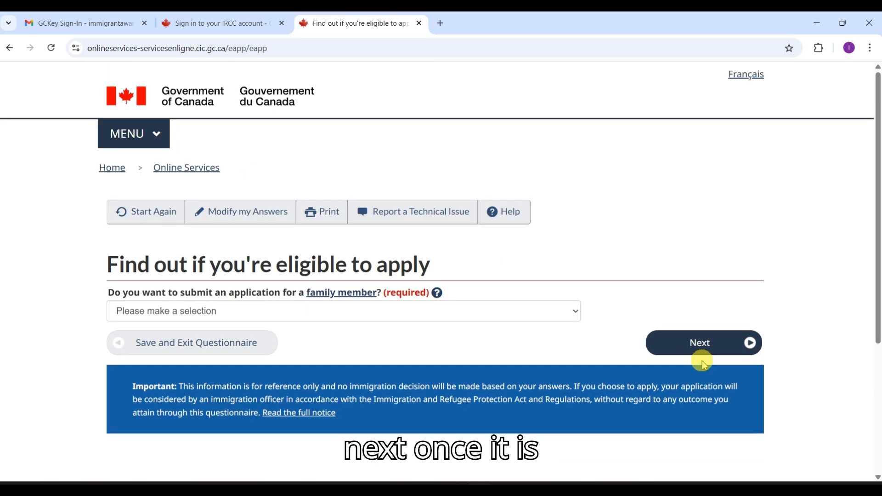
Step: Answer No to applying for a family member
{"action": "left_click", "coordinate": [504, 314]}
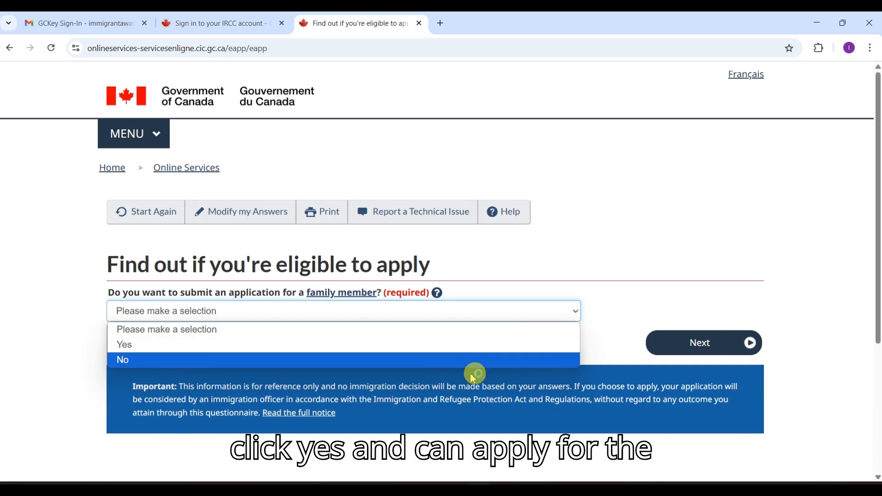
{"action": "left_click", "coordinate": [479, 361]}
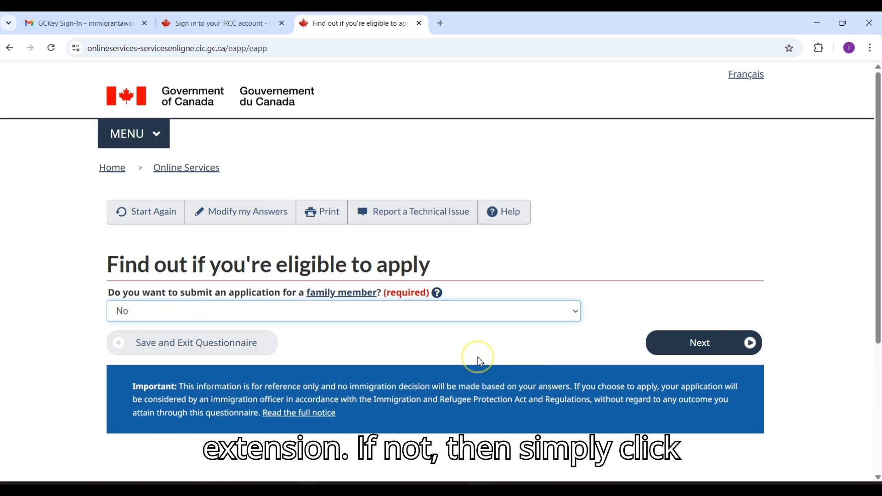
{"action": "left_click", "coordinate": [688, 344]}
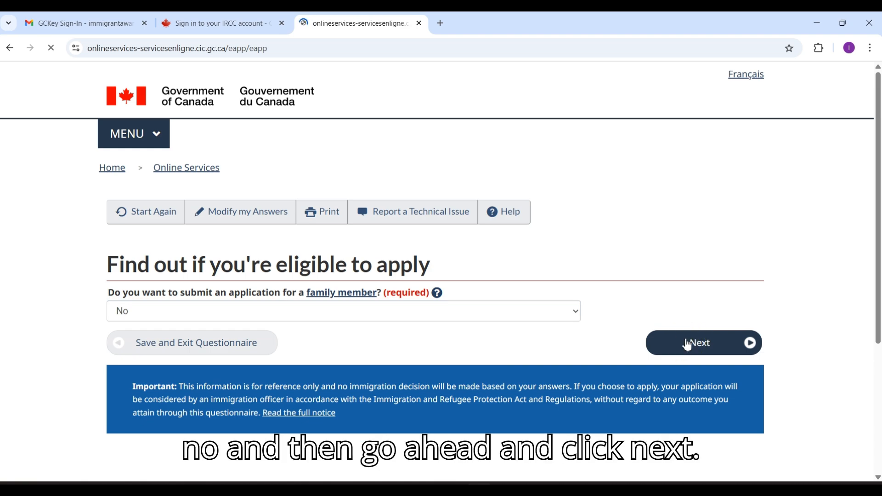
{"action": "scroll", "coordinate": [606, 313], "scroll_direction": "down", "scroll_amount": 1}
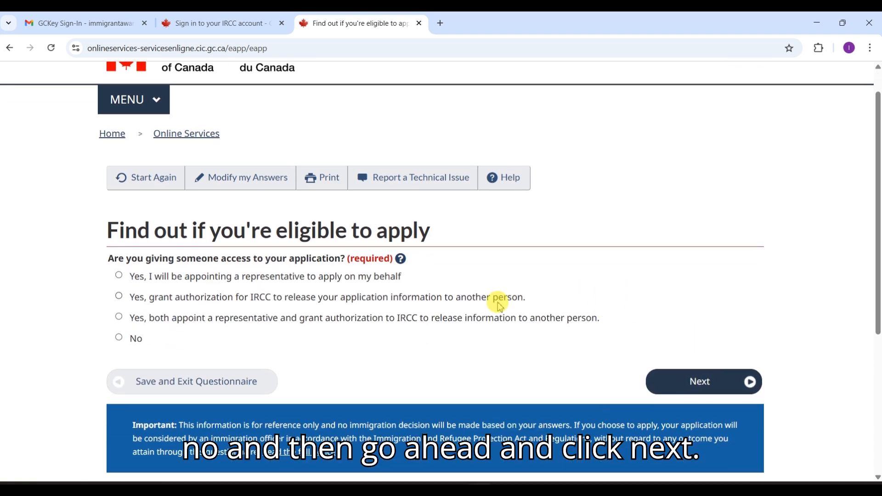
Step: Select No for giving anyone access to the application and submit
{"action": "left_click_drag", "start_coordinate": [209, 276], "coordinate": [328, 281]}
{"action": "left_click", "coordinate": [177, 307]}
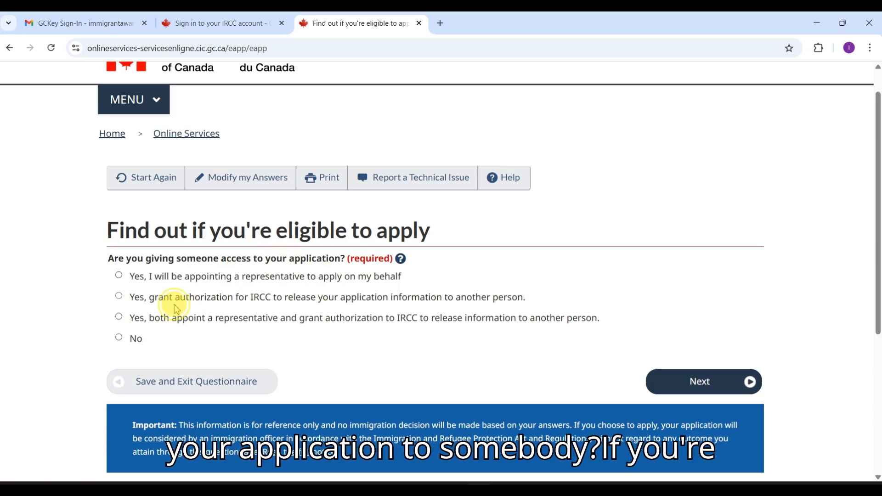
{"action": "left_click_drag", "start_coordinate": [177, 307], "coordinate": [316, 305]}
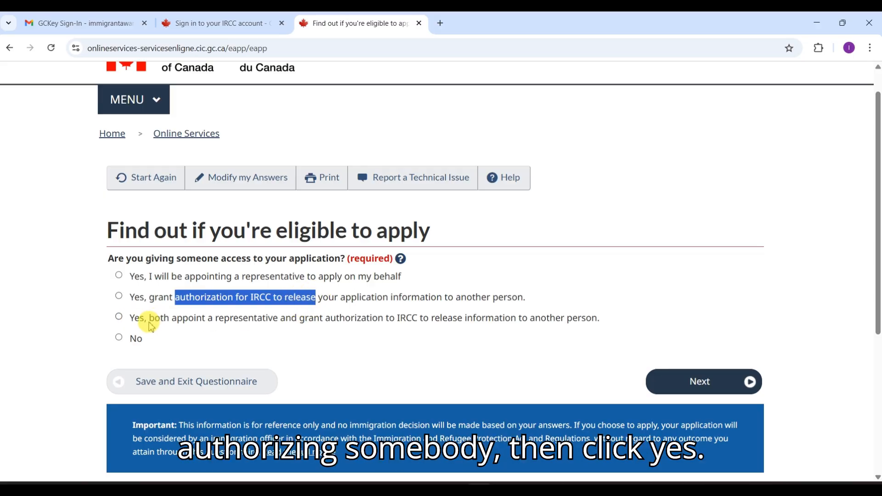
{"action": "left_click_drag", "start_coordinate": [133, 317], "coordinate": [219, 321]}
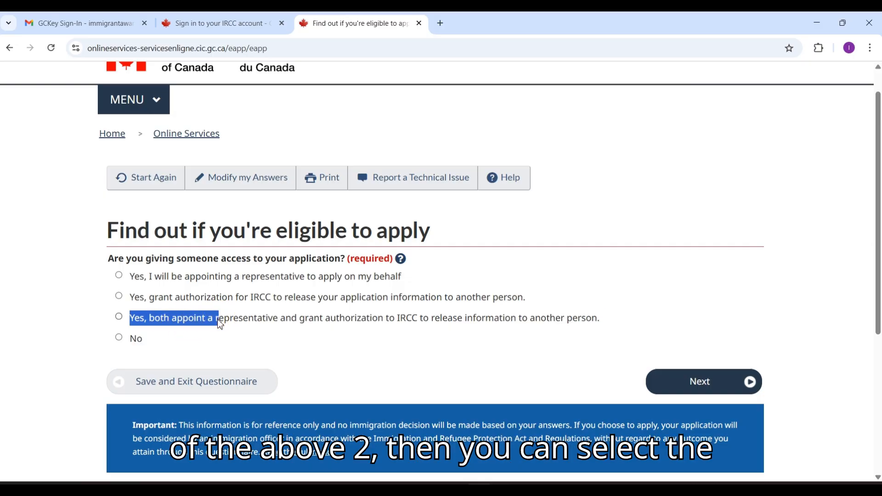
{"action": "left_click", "coordinate": [118, 339]}
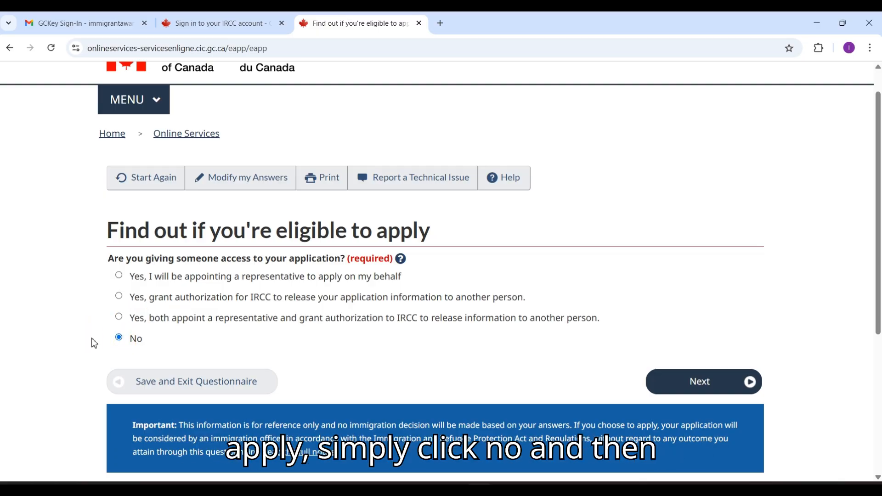
{"action": "left_click_drag", "start_coordinate": [155, 341], "coordinate": [125, 338]}
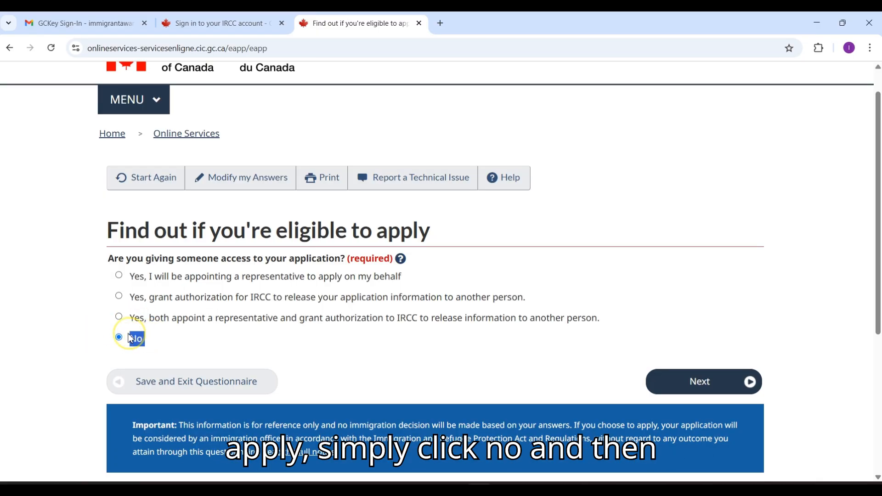
{"action": "left_click", "coordinate": [726, 388]}
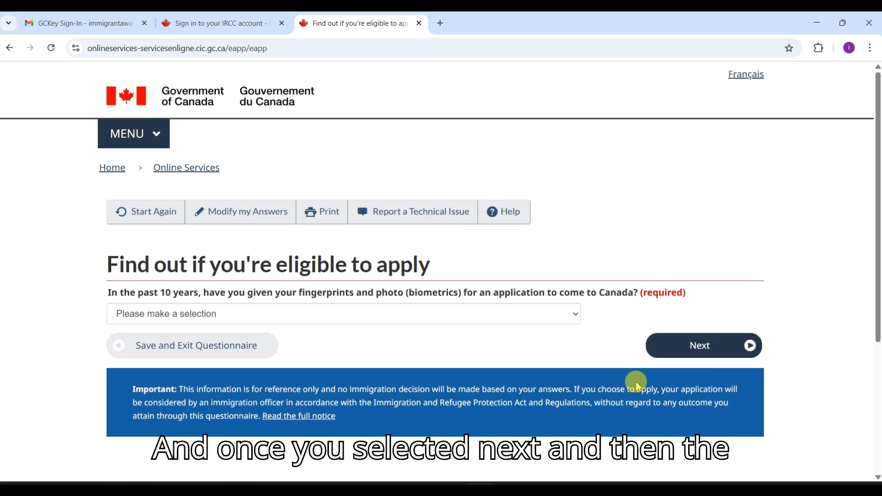
Step: Answer Yes to having given biometrics and choose to pay the application fees
{"action": "left_click", "coordinate": [391, 318]}
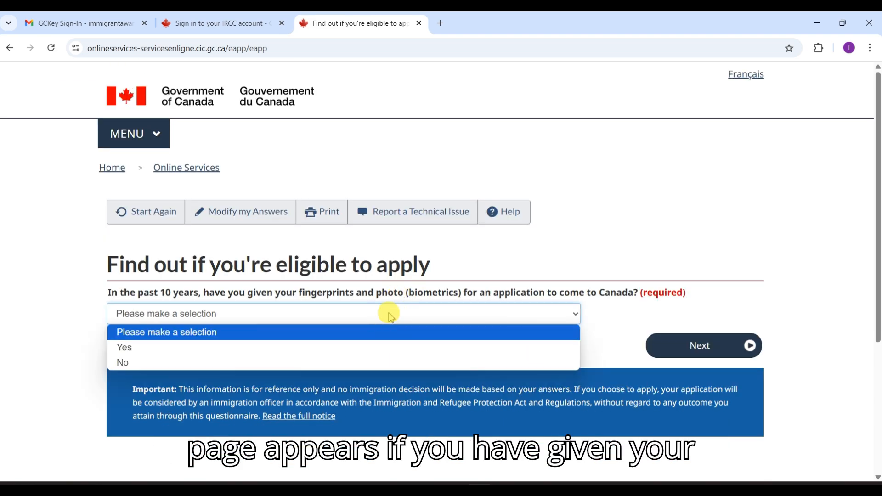
{"action": "left_click", "coordinate": [371, 348]}
{"action": "left_click", "coordinate": [691, 350]}
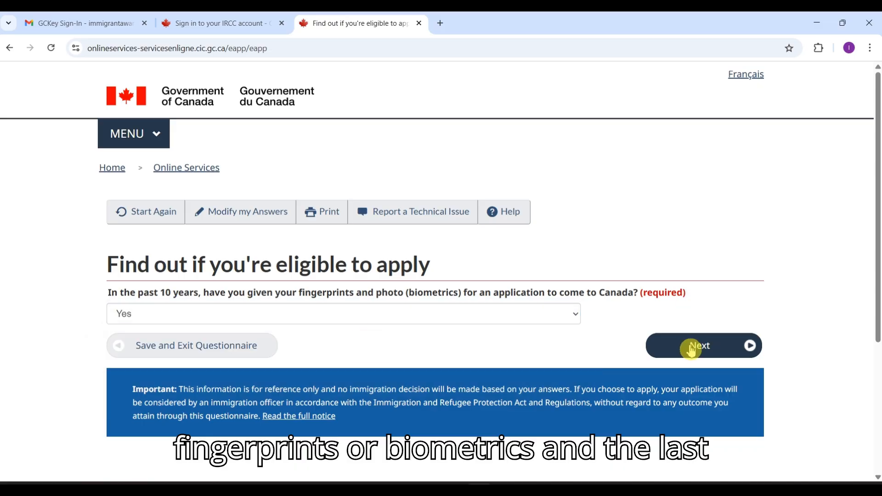
{"action": "left_click", "coordinate": [691, 350]}
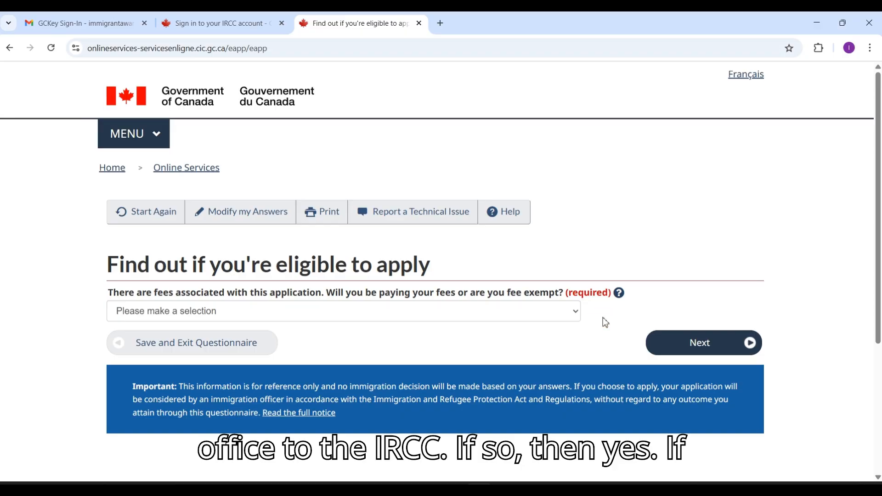
{"action": "left_click", "coordinate": [458, 315]}
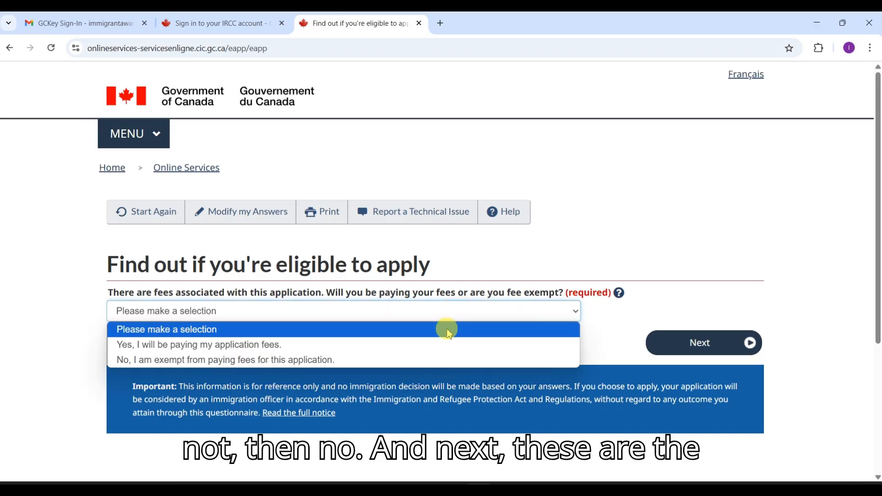
{"action": "left_click", "coordinate": [441, 344]}
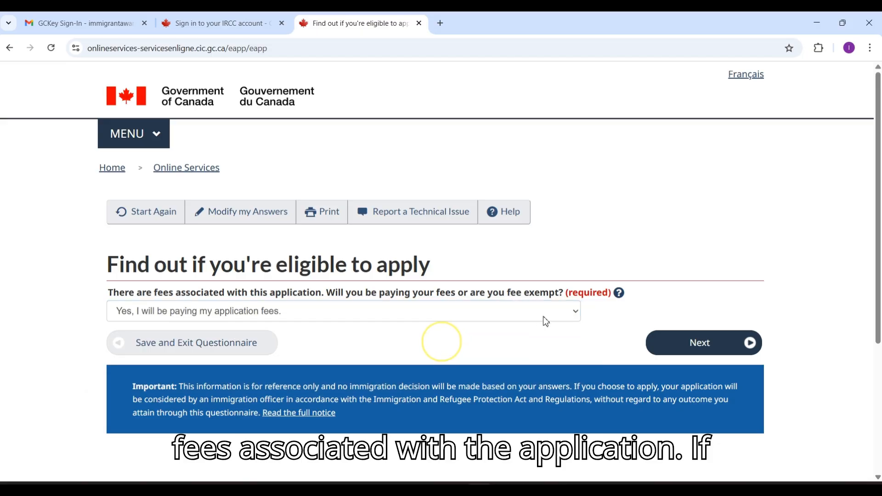
{"action": "left_click", "coordinate": [692, 357]}
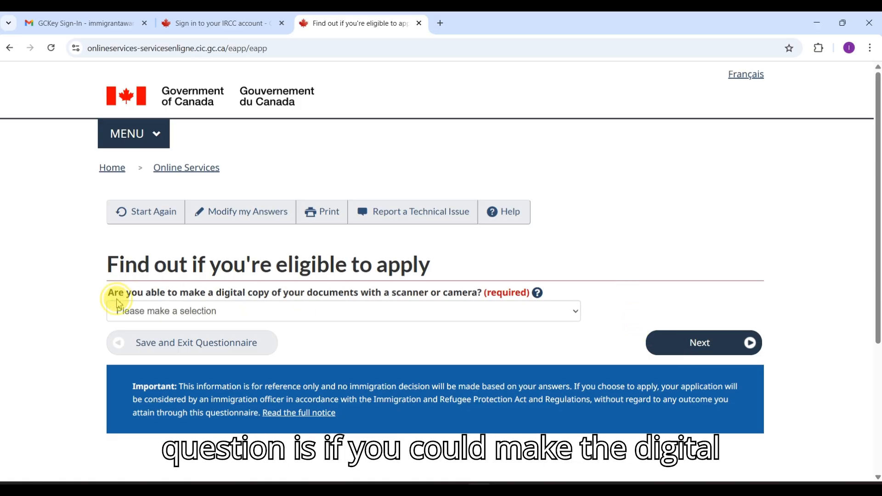
Step: Answer Yes to the question about making digital copies of documents
{"action": "left_click_drag", "start_coordinate": [117, 292], "coordinate": [271, 293]}
{"action": "left_click", "coordinate": [268, 298]}
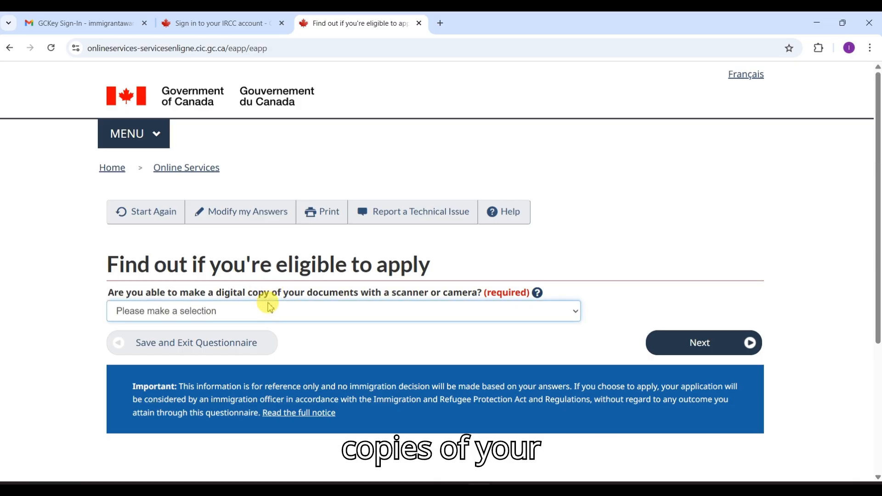
{"action": "left_click", "coordinate": [270, 307]}
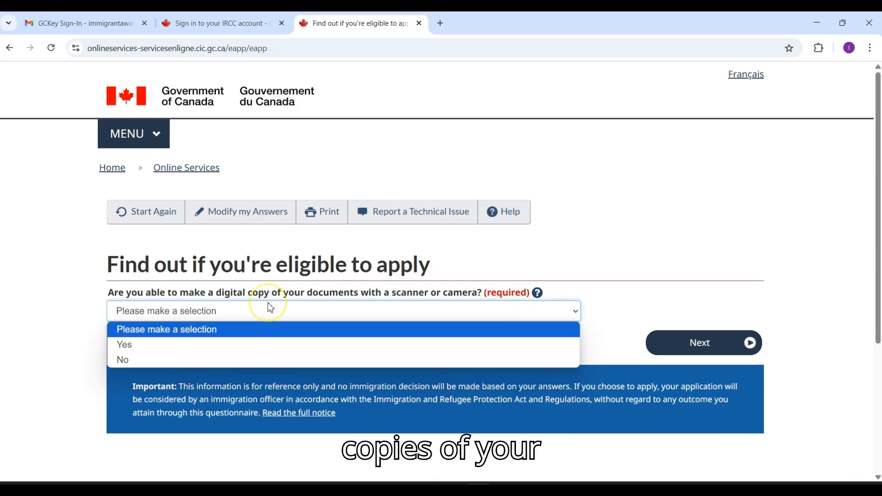
{"action": "left_click", "coordinate": [256, 345]}
{"action": "left_click", "coordinate": [682, 339]}
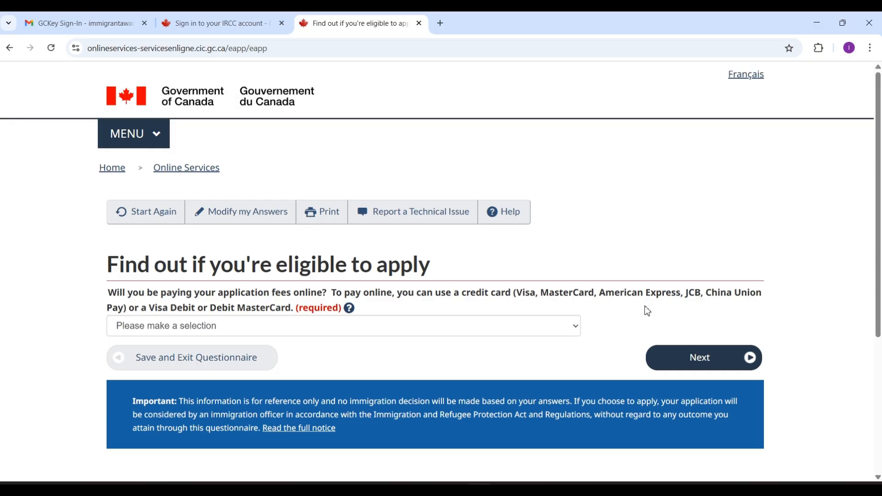
Step: Answer Yes to paying fees online and reach the Review your answers page
{"action": "left_click", "coordinate": [575, 319]}
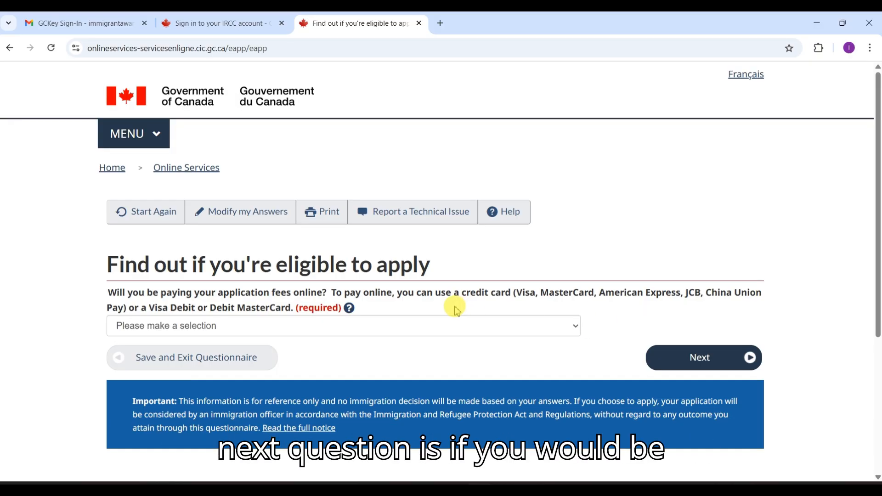
{"action": "left_click_drag", "start_coordinate": [129, 307], "coordinate": [221, 297]}
{"action": "left_click", "coordinate": [231, 328]}
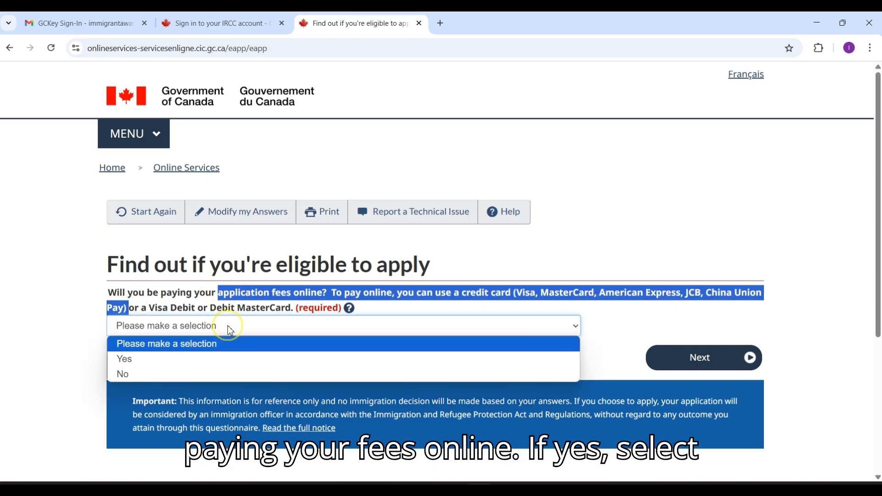
{"action": "left_click", "coordinate": [212, 359]}
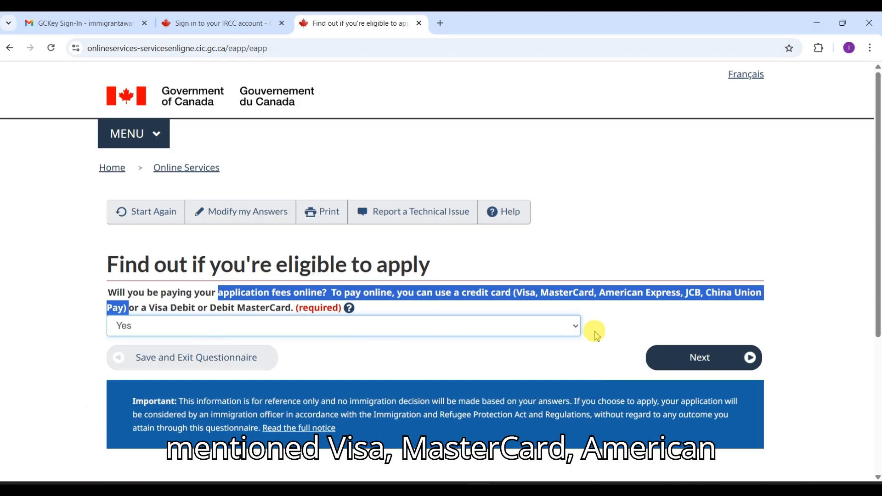
{"action": "left_click", "coordinate": [537, 295]}
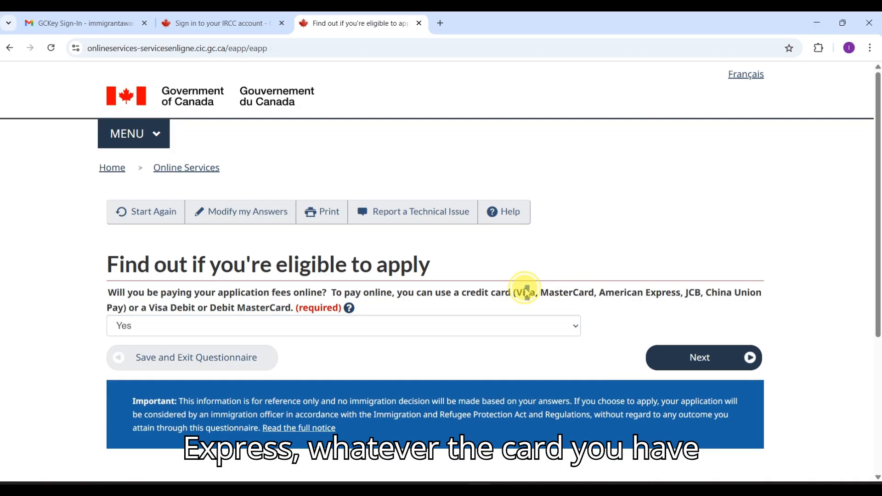
{"action": "left_click_drag", "start_coordinate": [521, 297], "coordinate": [539, 309]}
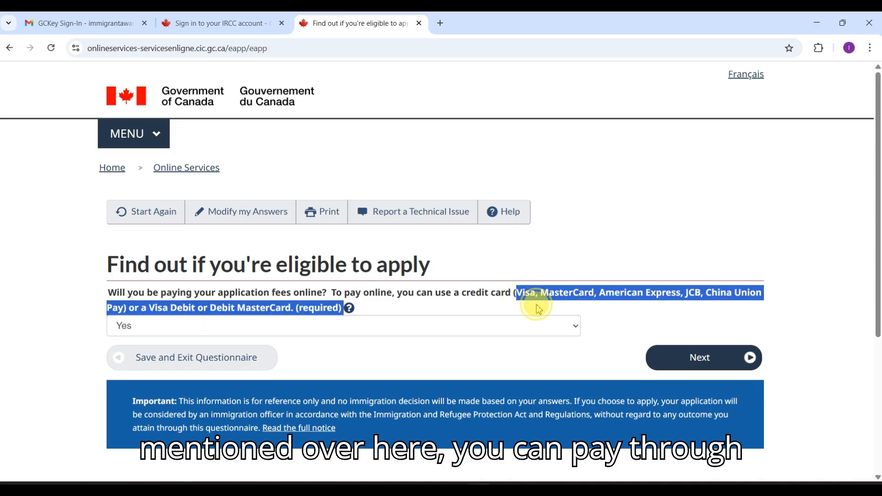
{"action": "left_click", "coordinate": [694, 366]}
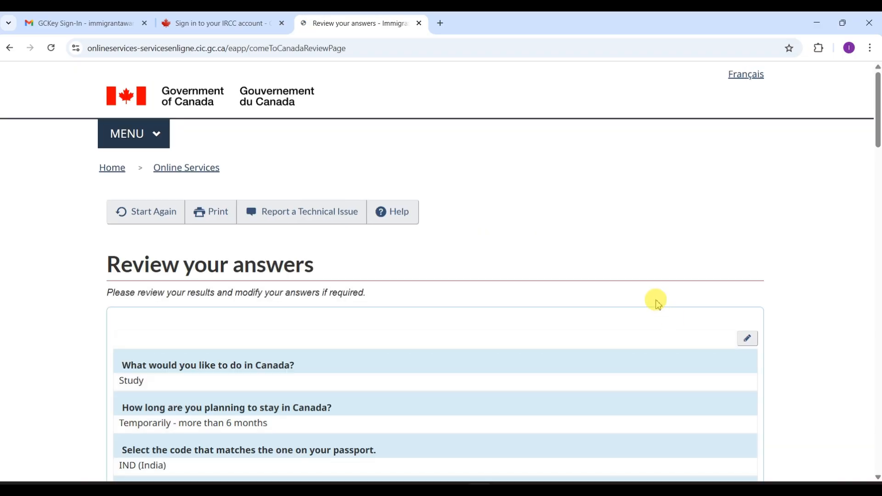
{"action": "scroll", "coordinate": [656, 299], "scroll_direction": "down", "scroll_amount": 6}
{"action": "scroll", "coordinate": [656, 302], "scroll_direction": "up", "scroll_amount": 6}
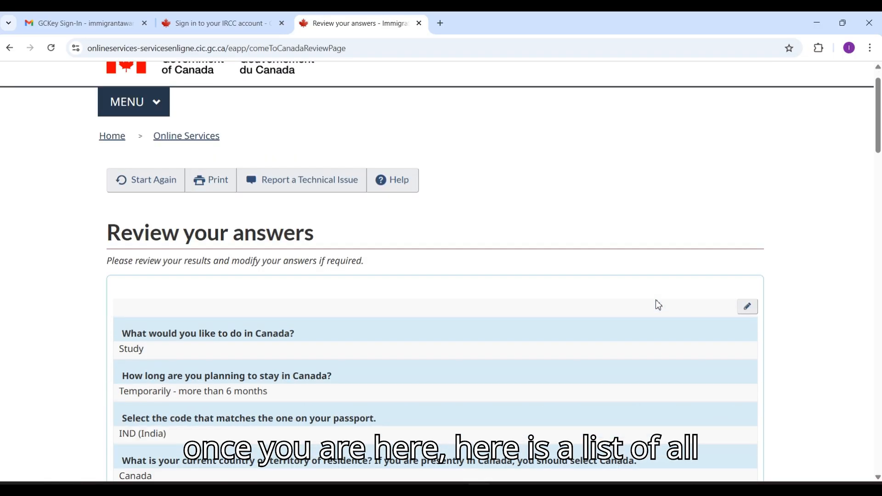
{"action": "scroll", "coordinate": [656, 300], "scroll_direction": "down", "scroll_amount": 2}
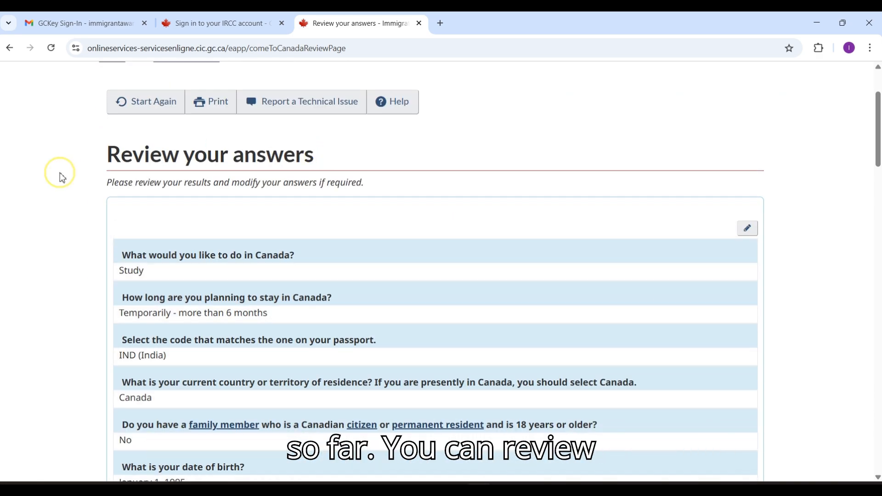
{"action": "scroll", "coordinate": [82, 212], "scroll_direction": "down", "scroll_amount": 3}
{"action": "scroll", "coordinate": [81, 212], "scroll_direction": "down", "scroll_amount": 20}
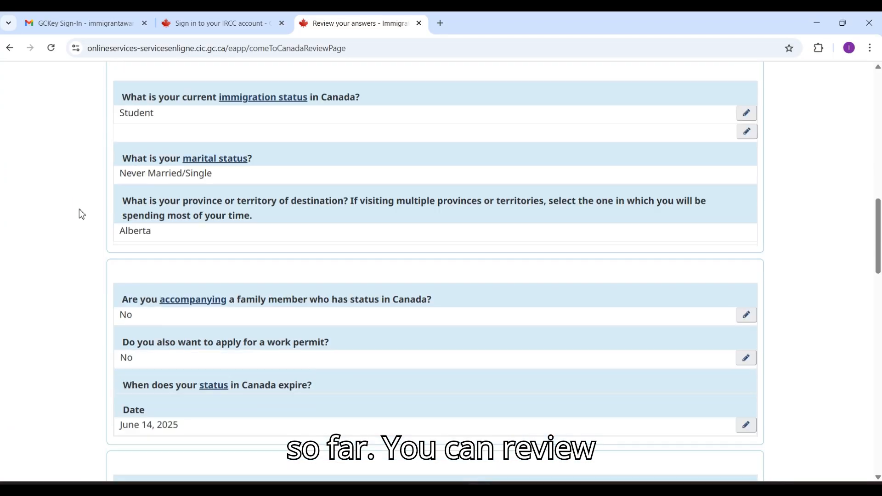
{"action": "scroll", "coordinate": [80, 212], "scroll_direction": "down", "scroll_amount": 12}
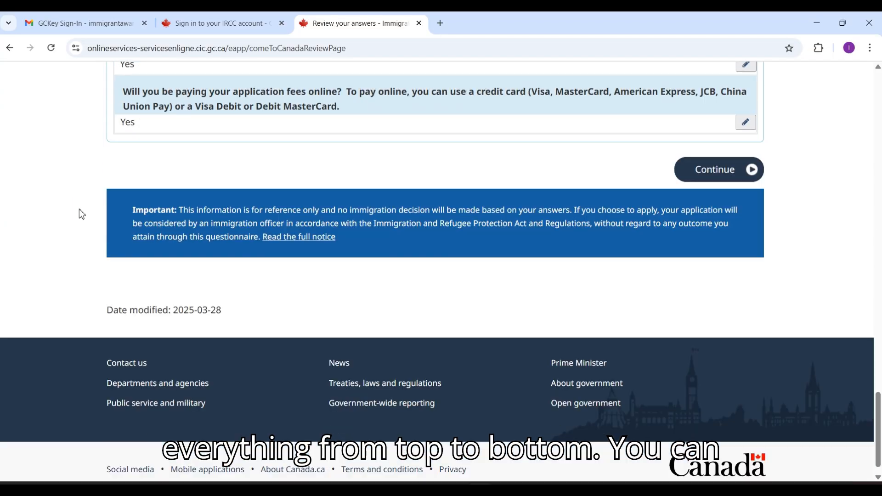
{"action": "scroll", "coordinate": [81, 212], "scroll_direction": "up", "scroll_amount": 11}
{"action": "scroll", "coordinate": [79, 210], "scroll_direction": "up", "scroll_amount": 20}
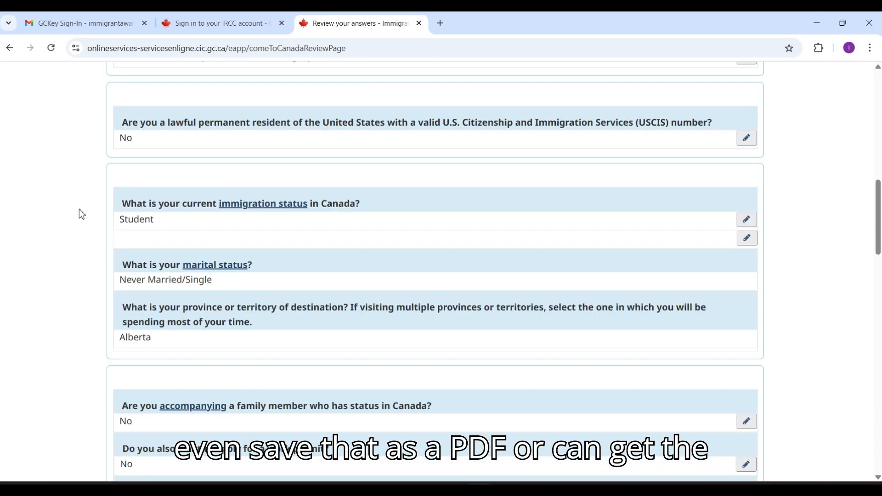
{"action": "scroll", "coordinate": [80, 212], "scroll_direction": "down", "scroll_amount": 3}
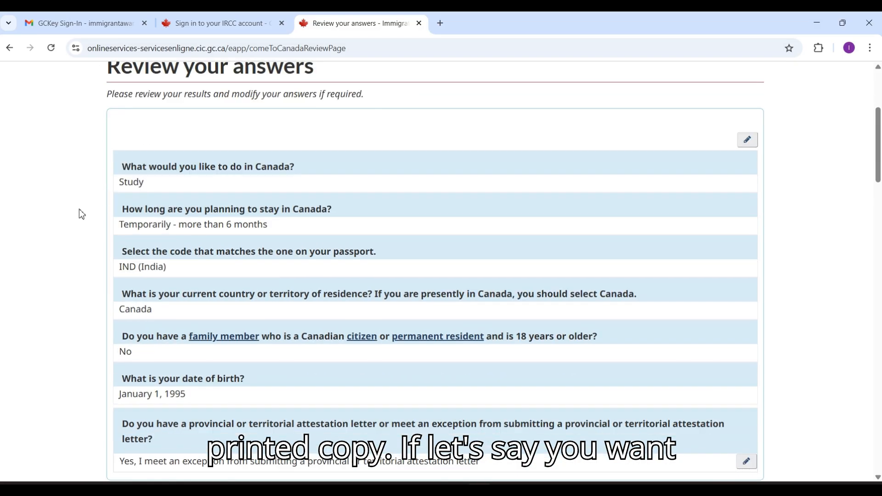
{"action": "scroll", "coordinate": [81, 214], "scroll_direction": "down", "scroll_amount": 4}
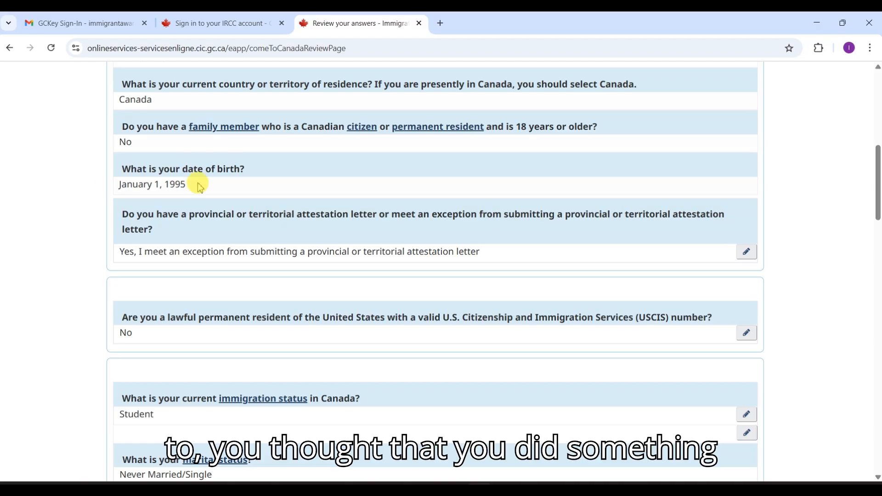
{"action": "scroll", "coordinate": [227, 180], "scroll_direction": "up", "scroll_amount": 4}
{"action": "scroll", "coordinate": [207, 109], "scroll_direction": "up", "scroll_amount": 2}
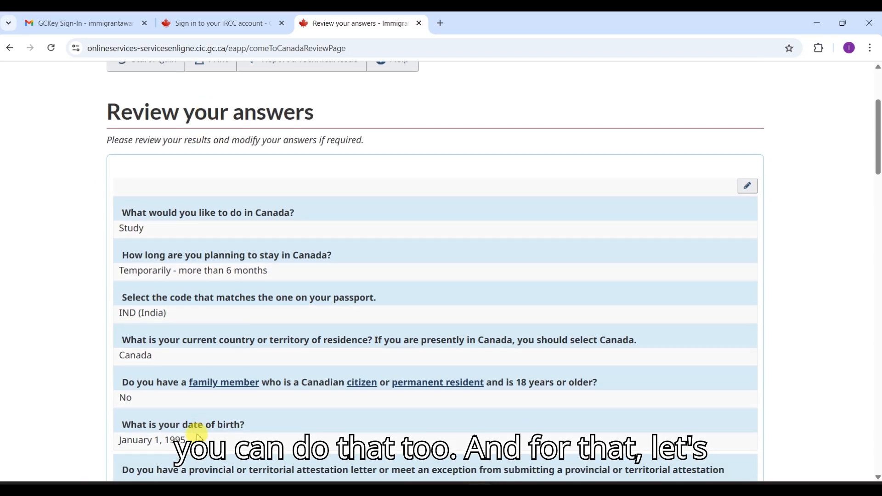
{"action": "left_click_drag", "start_coordinate": [196, 435], "coordinate": [117, 441]}
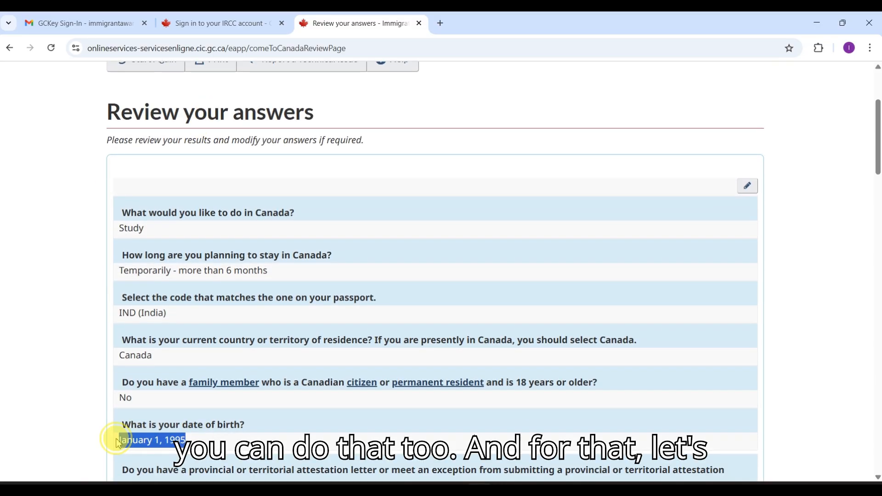
{"action": "left_click", "coordinate": [754, 193]}
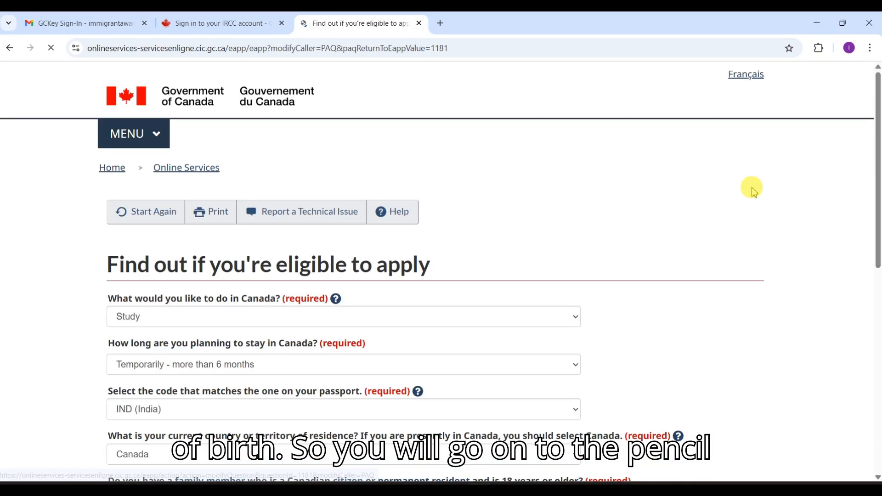
Step: Change the birth day to 02 so the date reads January 2, 1995, and save
{"action": "scroll", "coordinate": [705, 193], "scroll_direction": "down", "scroll_amount": 3}
{"action": "scroll", "coordinate": [703, 193], "scroll_direction": "down", "scroll_amount": 2}
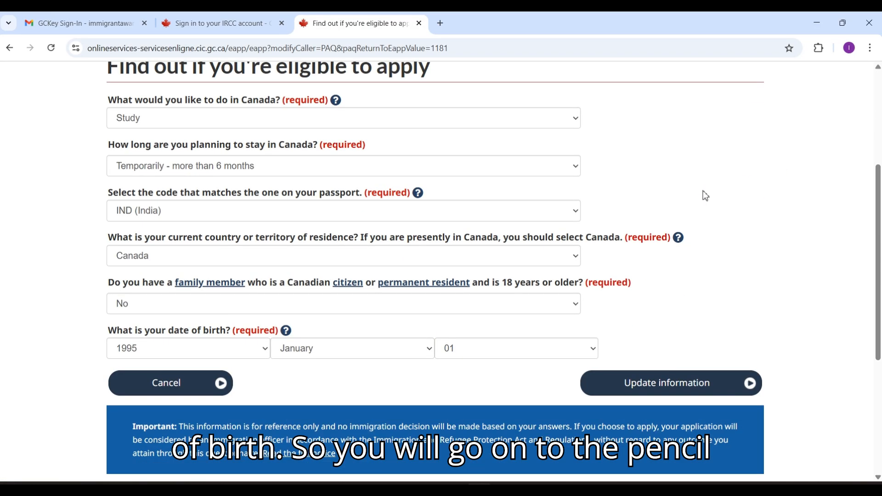
{"action": "scroll", "coordinate": [703, 193], "scroll_direction": "down", "scroll_amount": 1}
{"action": "left_click", "coordinate": [542, 299]}
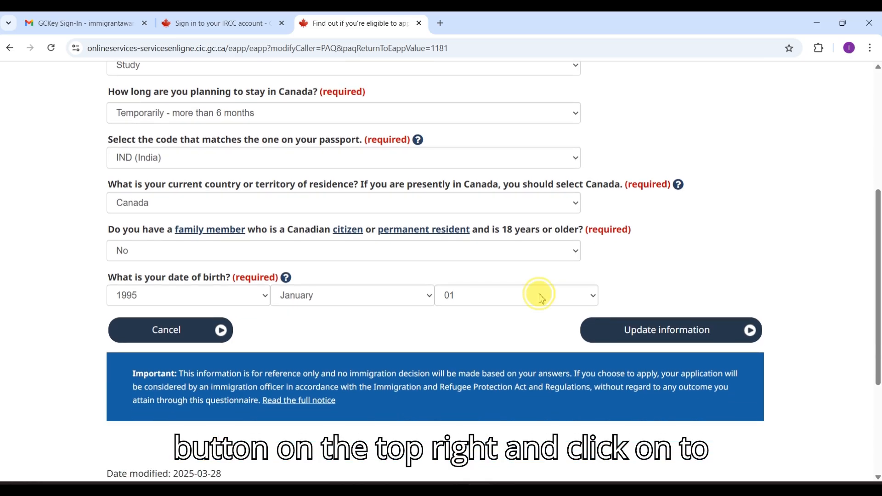
{"action": "left_click", "coordinate": [521, 52]}
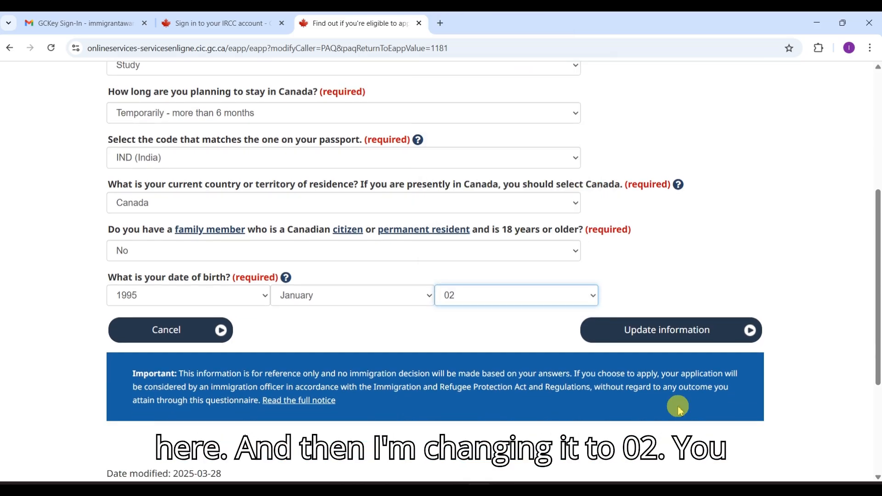
{"action": "left_click", "coordinate": [651, 333]}
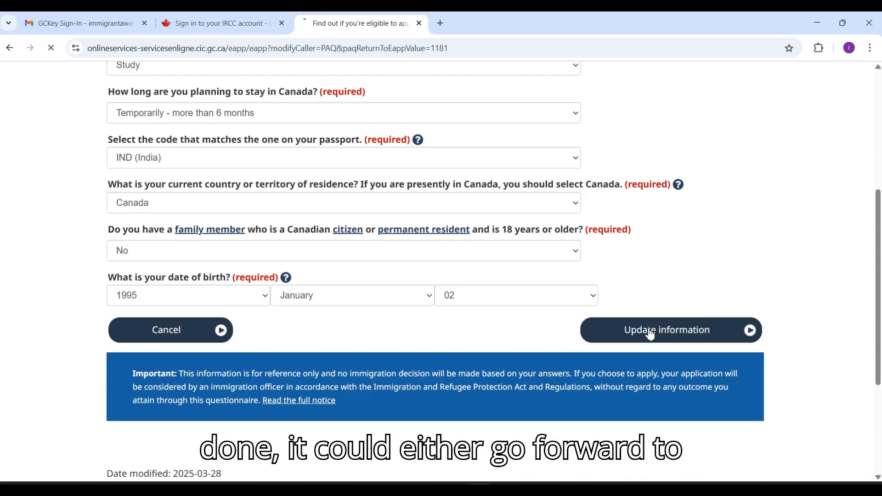
{"action": "left_click", "coordinate": [651, 334]}
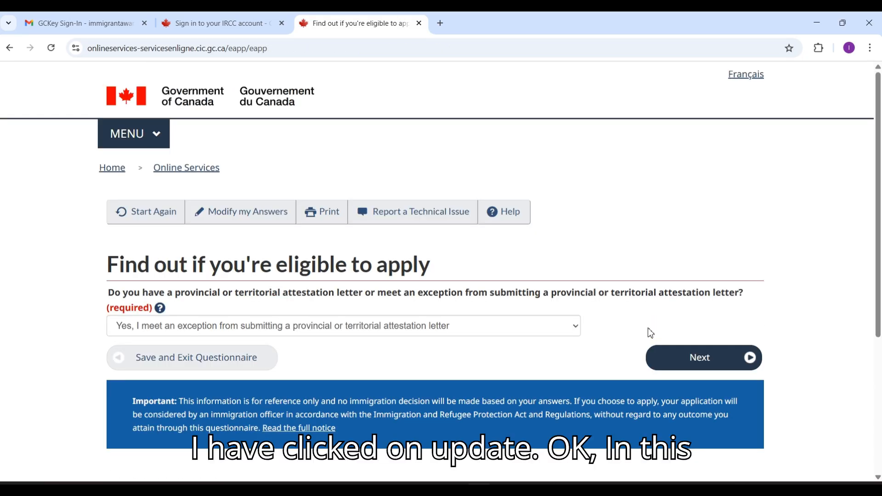
Step: Keep the existing answers through to the Study Permit (in Canada) result and begin the checklist questions
{"action": "left_click", "coordinate": [714, 354]}
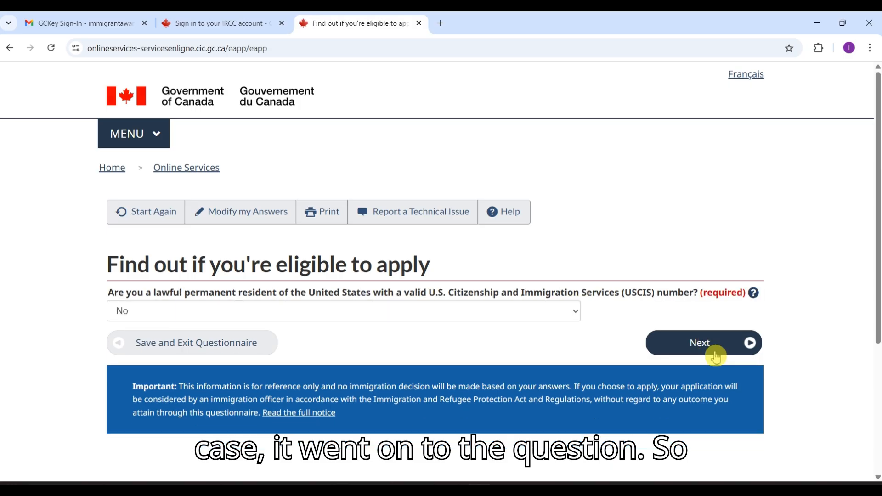
{"action": "left_click", "coordinate": [719, 353]}
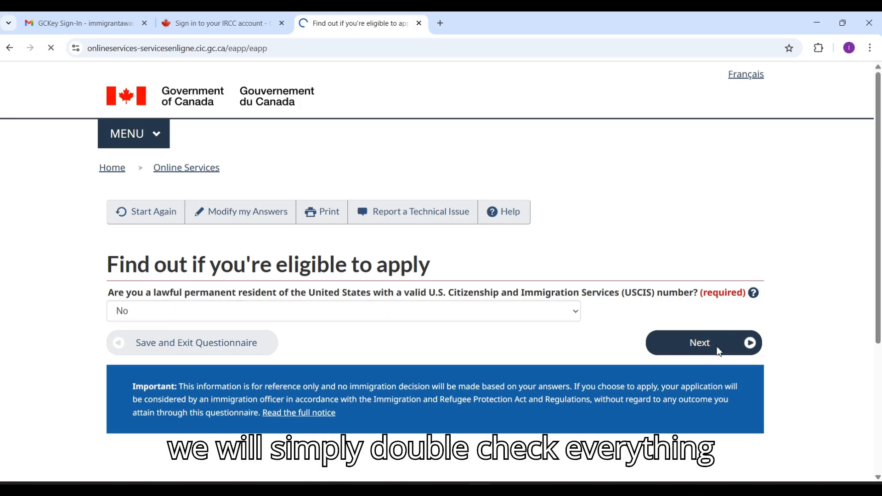
{"action": "left_click", "coordinate": [720, 352]}
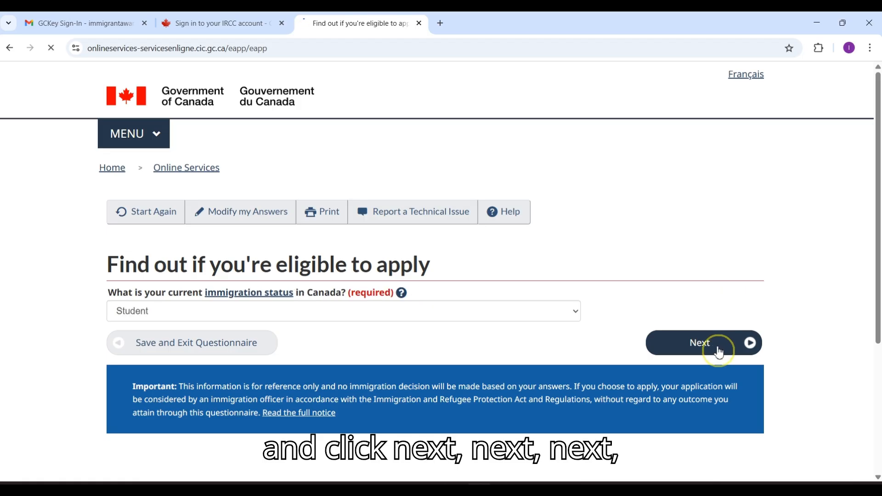
{"action": "left_click", "coordinate": [720, 353]}
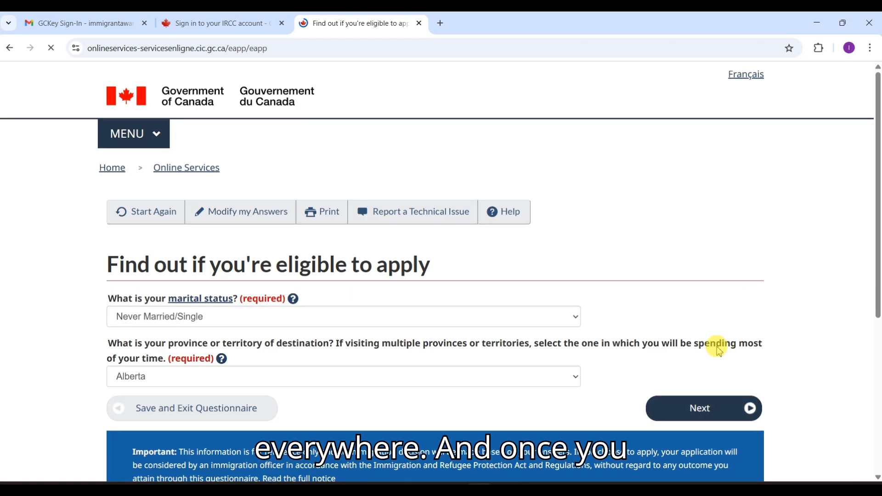
{"action": "left_click", "coordinate": [703, 410]}
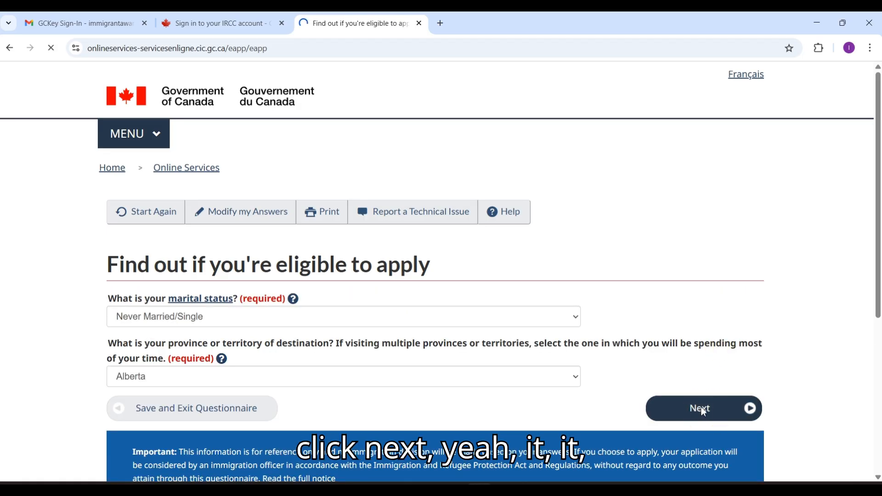
{"action": "left_click", "coordinate": [701, 421]}
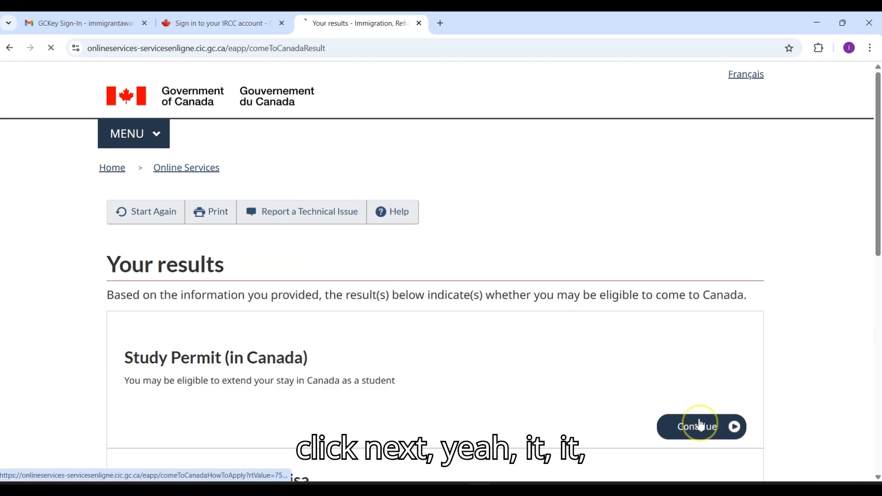
{"action": "scroll", "coordinate": [701, 424], "scroll_direction": "down", "scroll_amount": 2}
{"action": "left_click", "coordinate": [700, 410]}
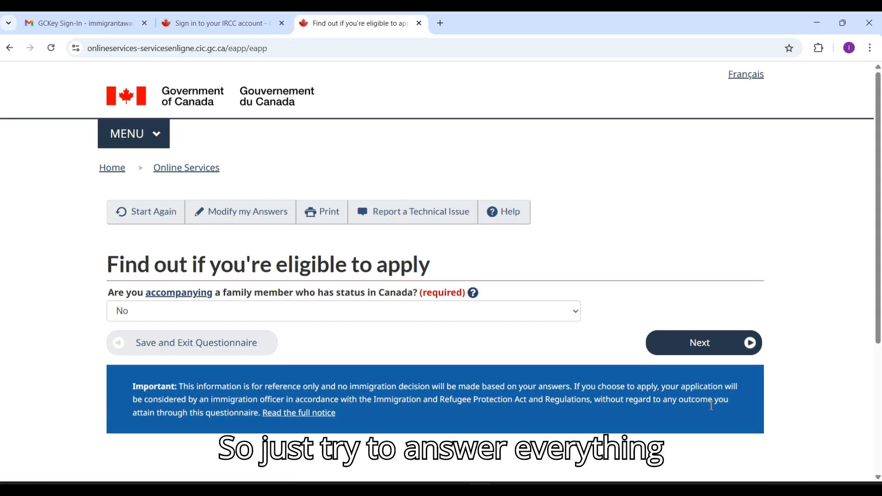
Step: Answer No to the family-member question, confirm the reviewed answers, and reach the document checklist
{"action": "left_click", "coordinate": [710, 346]}
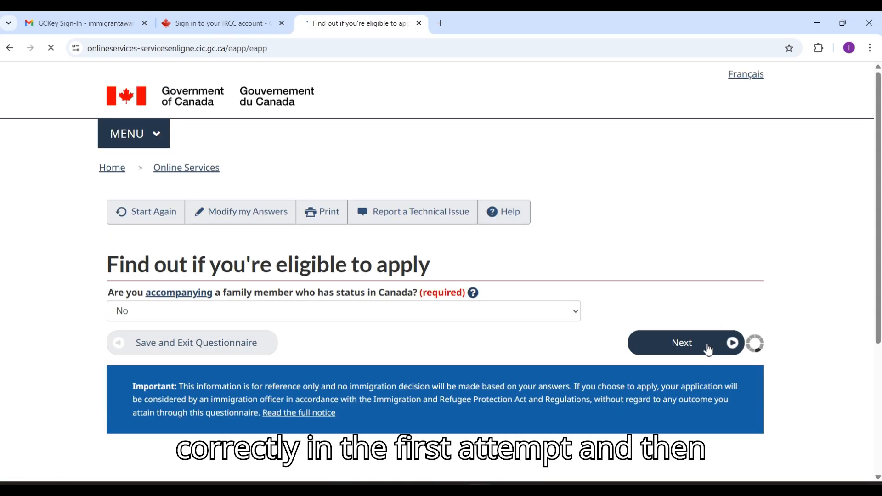
{"action": "scroll", "coordinate": [709, 350], "scroll_direction": "down", "scroll_amount": 15}
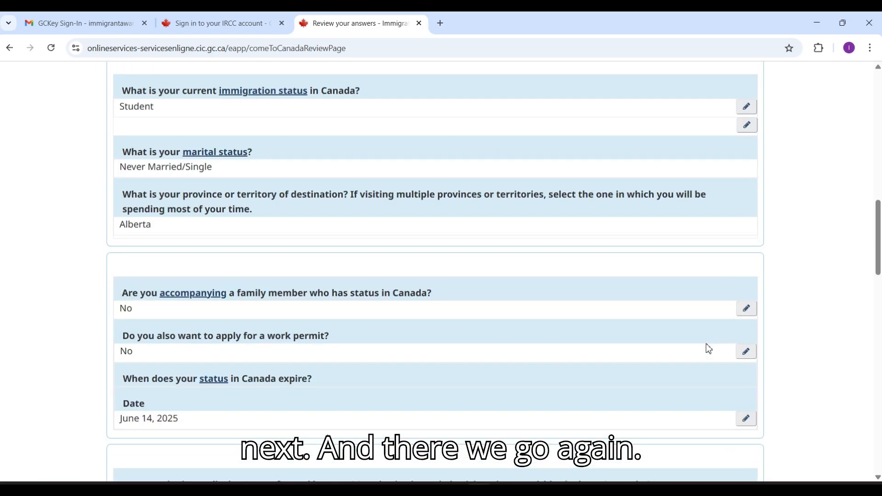
{"action": "scroll", "coordinate": [709, 349], "scroll_direction": "down", "scroll_amount": 15}
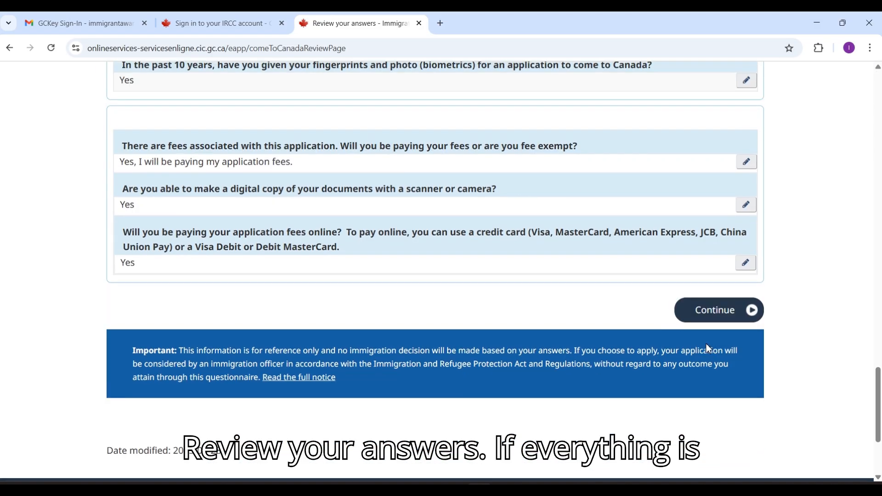
{"action": "left_click", "coordinate": [716, 315]}
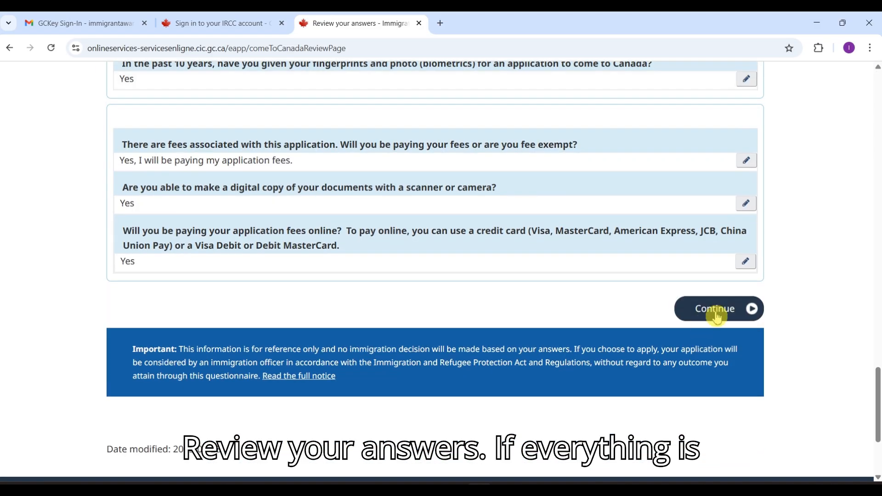
{"action": "left_click", "coordinate": [716, 315]}
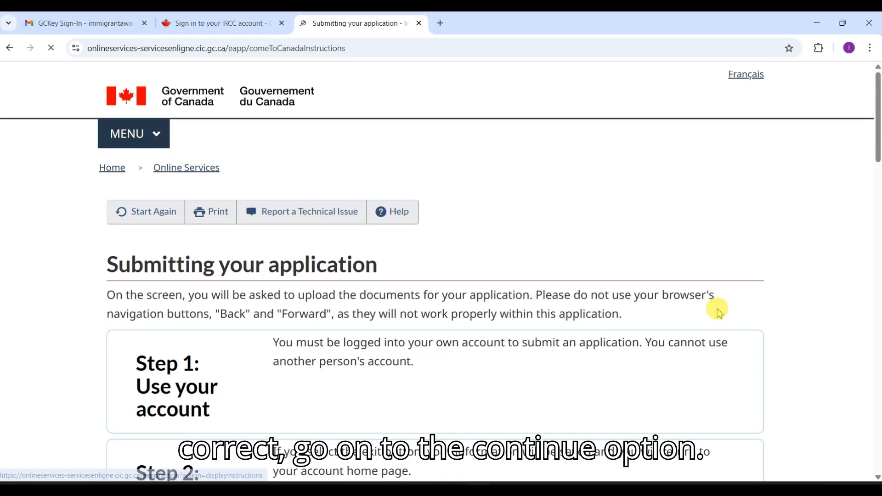
{"action": "scroll", "coordinate": [718, 311], "scroll_direction": "down", "scroll_amount": 9}
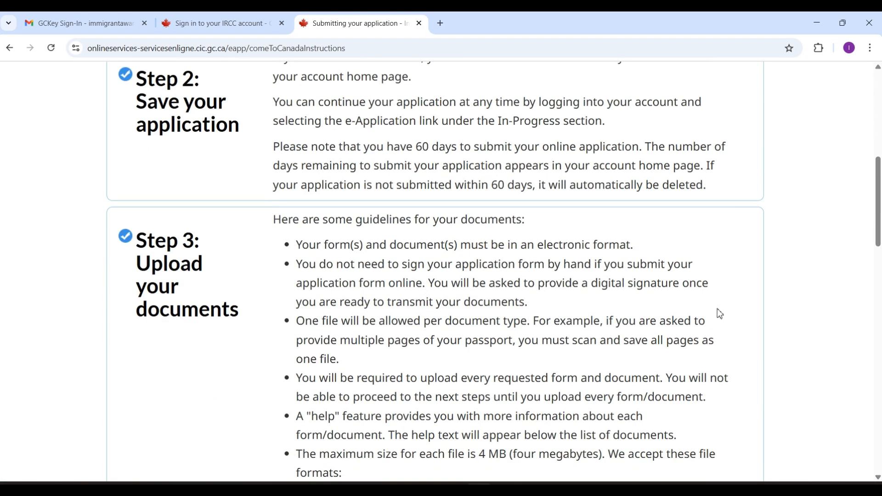
{"action": "scroll", "coordinate": [718, 309], "scroll_direction": "down", "scroll_amount": 15}
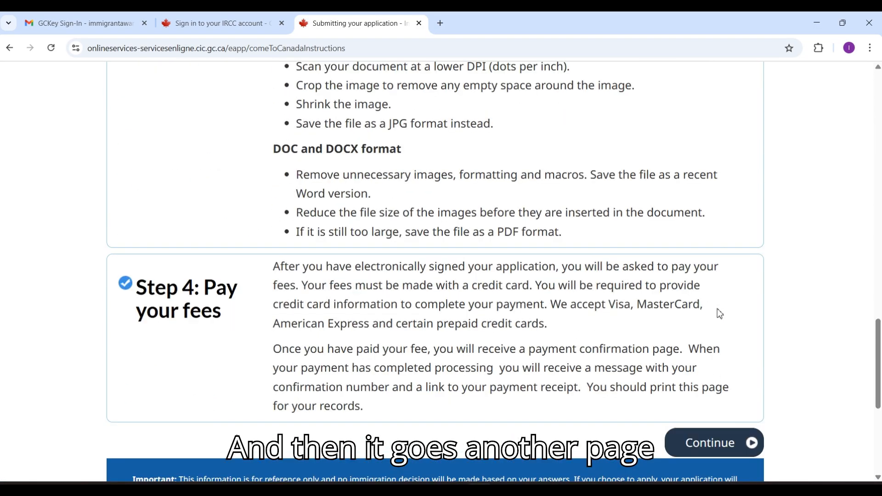
{"action": "scroll", "coordinate": [718, 308], "scroll_direction": "down", "scroll_amount": 4}
{"action": "left_click", "coordinate": [721, 252]}
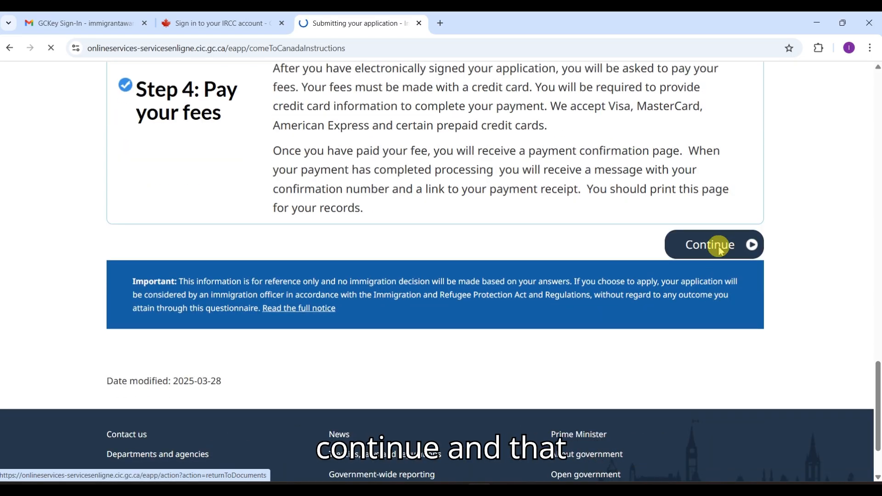
{"action": "scroll", "coordinate": [720, 248], "scroll_direction": "down", "scroll_amount": 6}
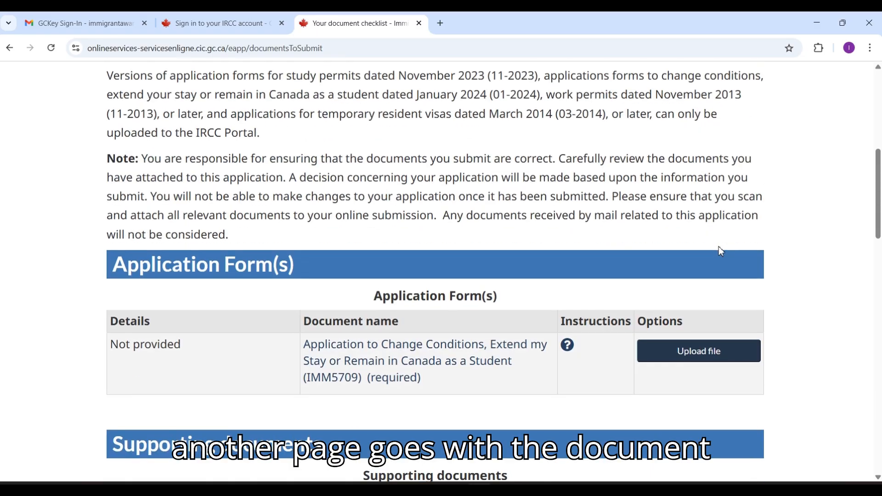
{"action": "scroll", "coordinate": [719, 247], "scroll_direction": "down", "scroll_amount": 10}
{"action": "scroll", "coordinate": [719, 250], "scroll_direction": "up", "scroll_amount": 5}
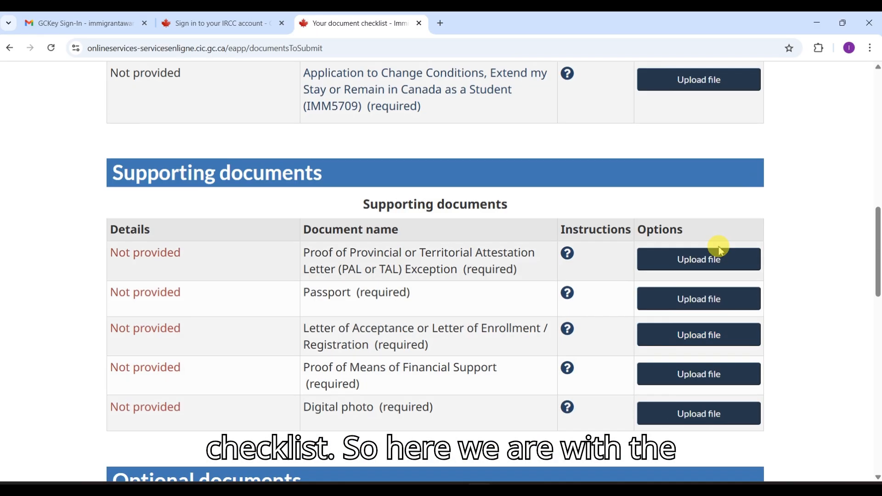
{"action": "scroll", "coordinate": [718, 247], "scroll_direction": "up", "scroll_amount": 6}
{"action": "scroll", "coordinate": [719, 246], "scroll_direction": "down", "scroll_amount": 12}
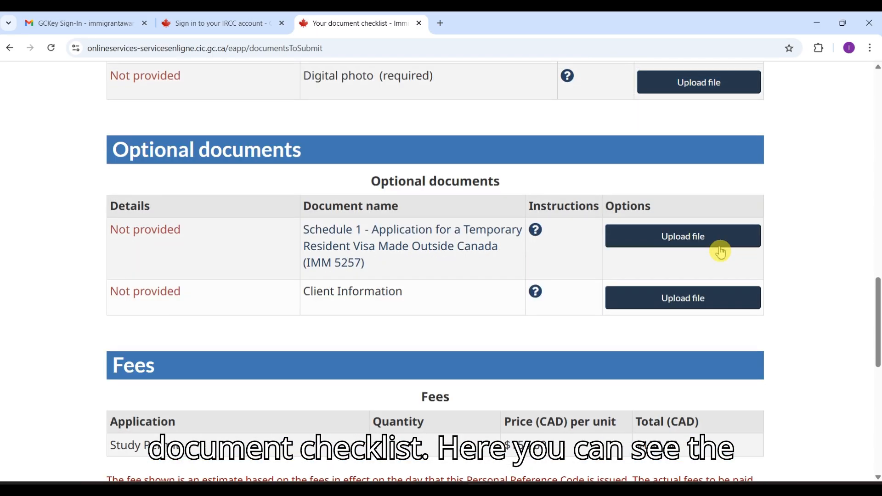
{"action": "scroll", "coordinate": [720, 248], "scroll_direction": "up", "scroll_amount": 10}
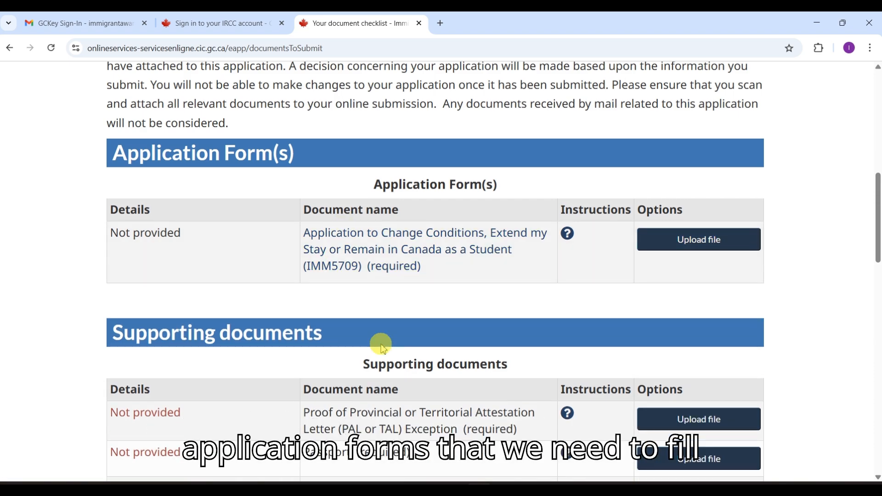
{"action": "scroll", "coordinate": [381, 345], "scroll_direction": "down", "scroll_amount": 5}
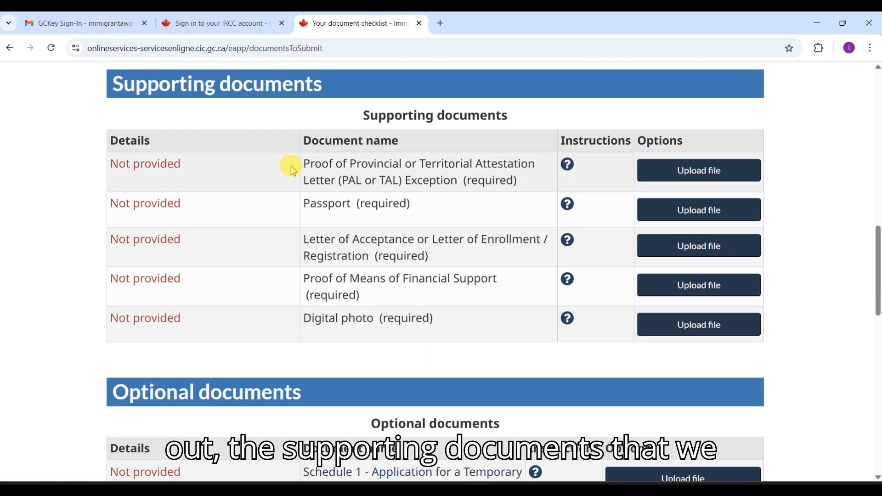
{"action": "left_click_drag", "start_coordinate": [292, 169], "coordinate": [428, 334]}
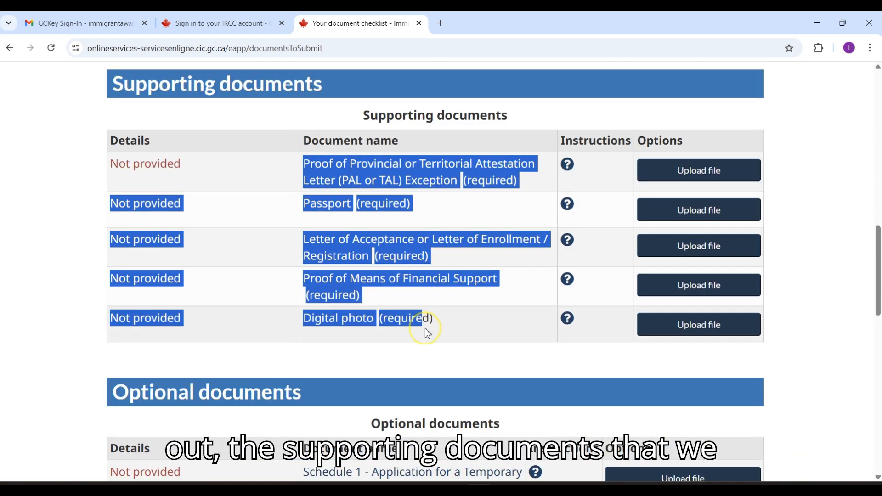
{"action": "left_click", "coordinate": [418, 370]}
{"action": "scroll", "coordinate": [418, 369], "scroll_direction": "down", "scroll_amount": 7}
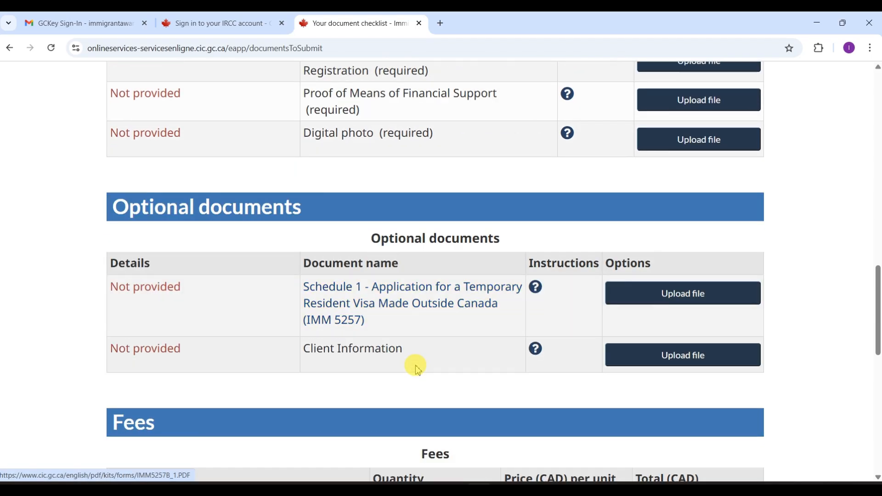
{"action": "scroll", "coordinate": [415, 366], "scroll_direction": "down", "scroll_amount": 2}
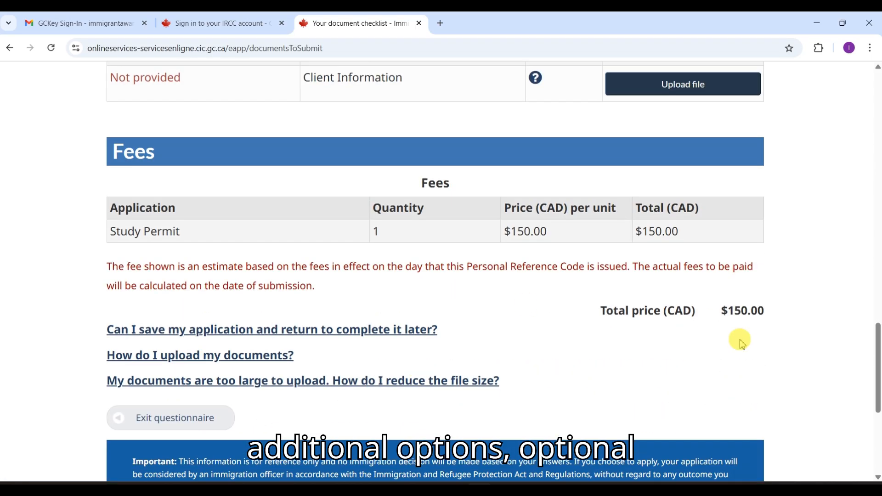
{"action": "left_click_drag", "start_coordinate": [763, 311], "coordinate": [725, 309]}
{"action": "scroll", "coordinate": [722, 307], "scroll_direction": "up", "scroll_amount": 10}
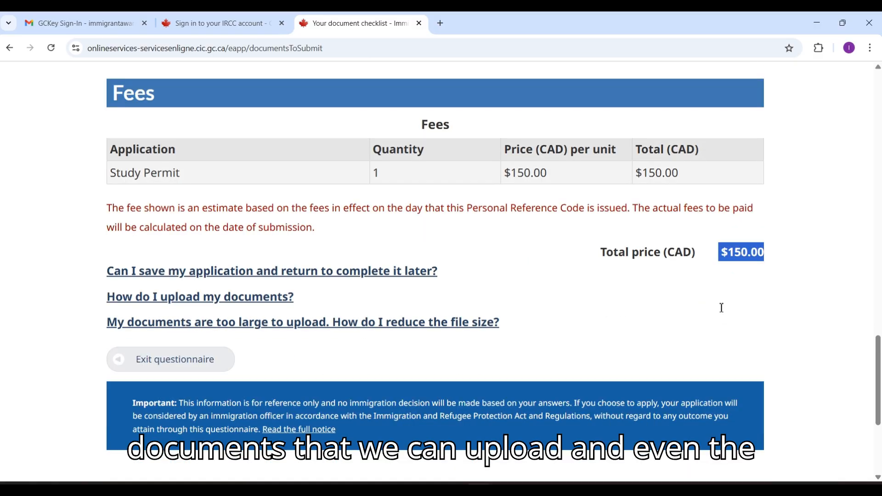
{"action": "scroll", "coordinate": [721, 311], "scroll_direction": "up", "scroll_amount": 6}
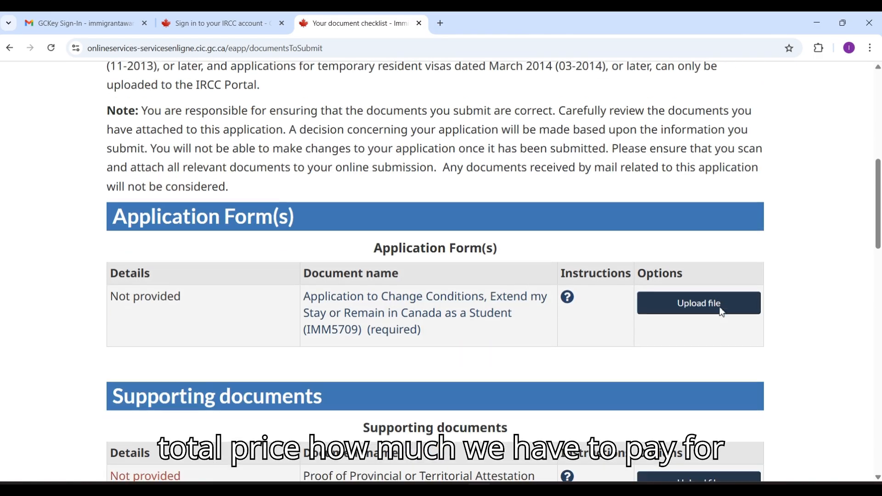
{"action": "scroll", "coordinate": [720, 310], "scroll_direction": "down", "scroll_amount": 4}
{"action": "scroll", "coordinate": [722, 308], "scroll_direction": "up", "scroll_amount": 2}
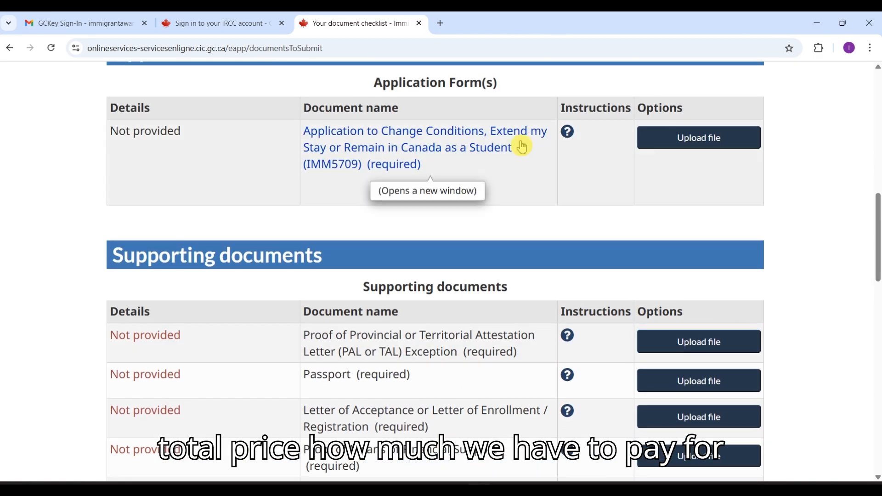
{"action": "scroll", "coordinate": [364, 74], "scroll_direction": "down", "scroll_amount": 1}
{"action": "left_click", "coordinate": [371, 73]}
{"action": "left_click_drag", "start_coordinate": [371, 74], "coordinate": [490, 193]}
{"action": "left_click", "coordinate": [490, 193]}
{"action": "scroll", "coordinate": [490, 193], "scroll_direction": "up", "scroll_amount": 10}
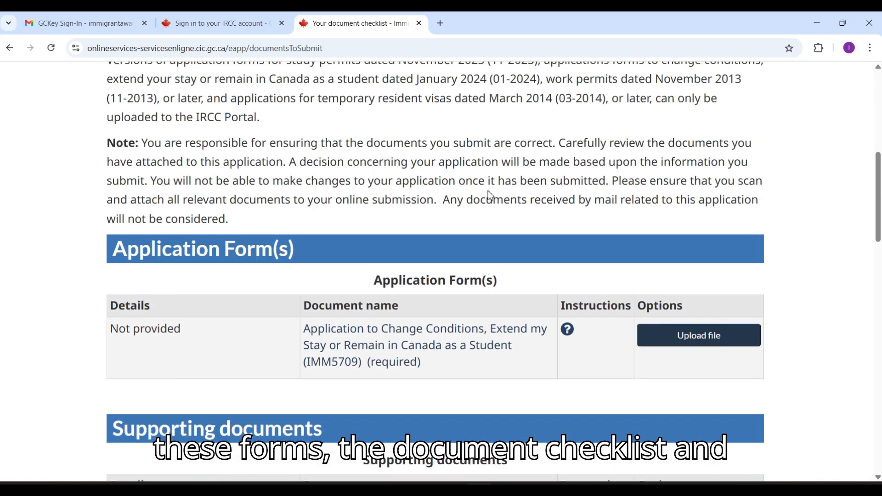
{"action": "scroll", "coordinate": [490, 194], "scroll_direction": "down", "scroll_amount": 8}
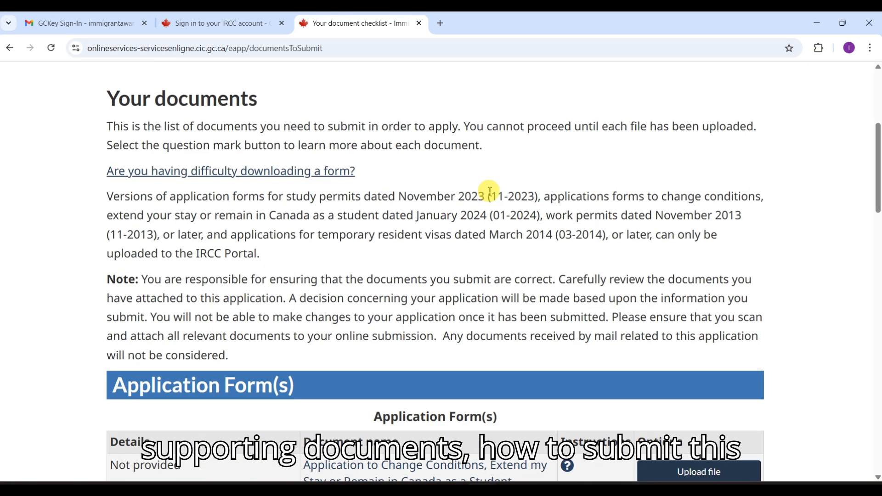
{"action": "scroll", "coordinate": [490, 192], "scroll_direction": "up", "scroll_amount": 8}
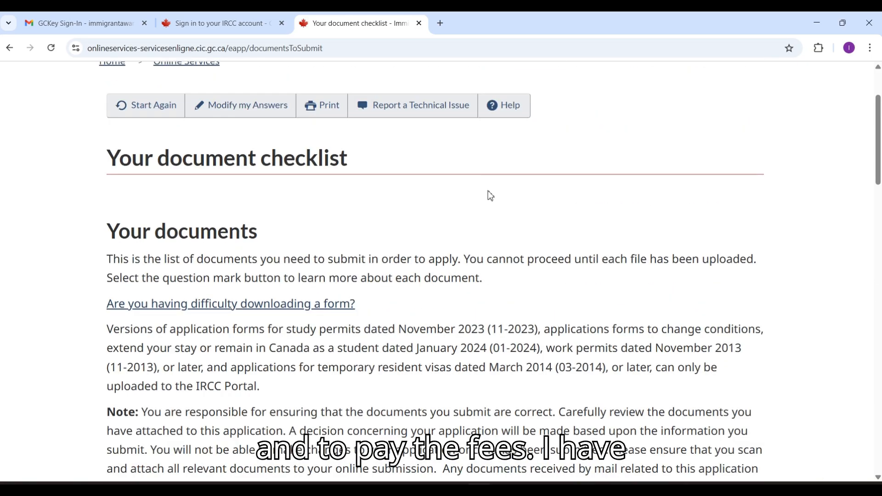
{"action": "scroll", "coordinate": [490, 195], "scroll_direction": "up", "scroll_amount": 3}
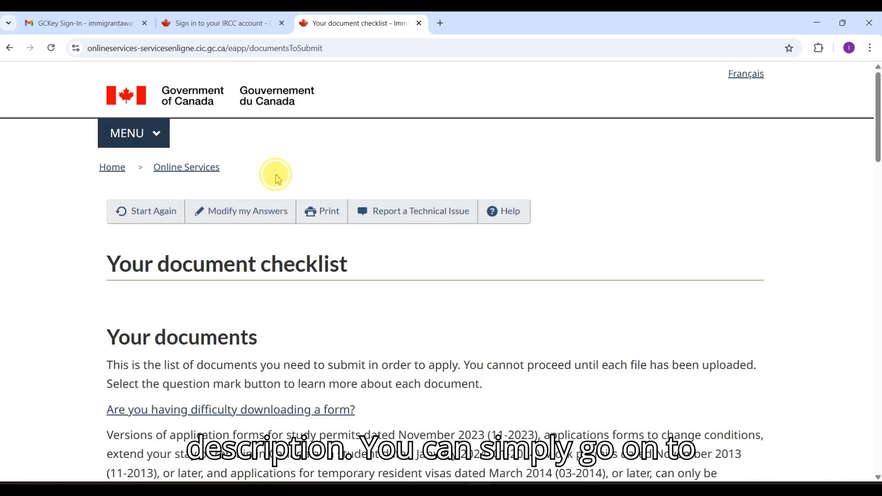
Step: Choose Modify my Answers on the document checklist to revisit the questionnaire
{"action": "left_click", "coordinate": [252, 217]}
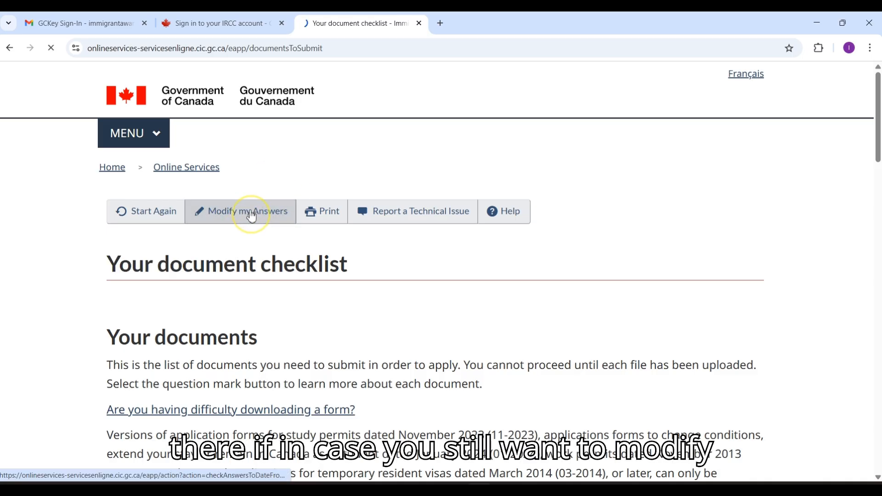